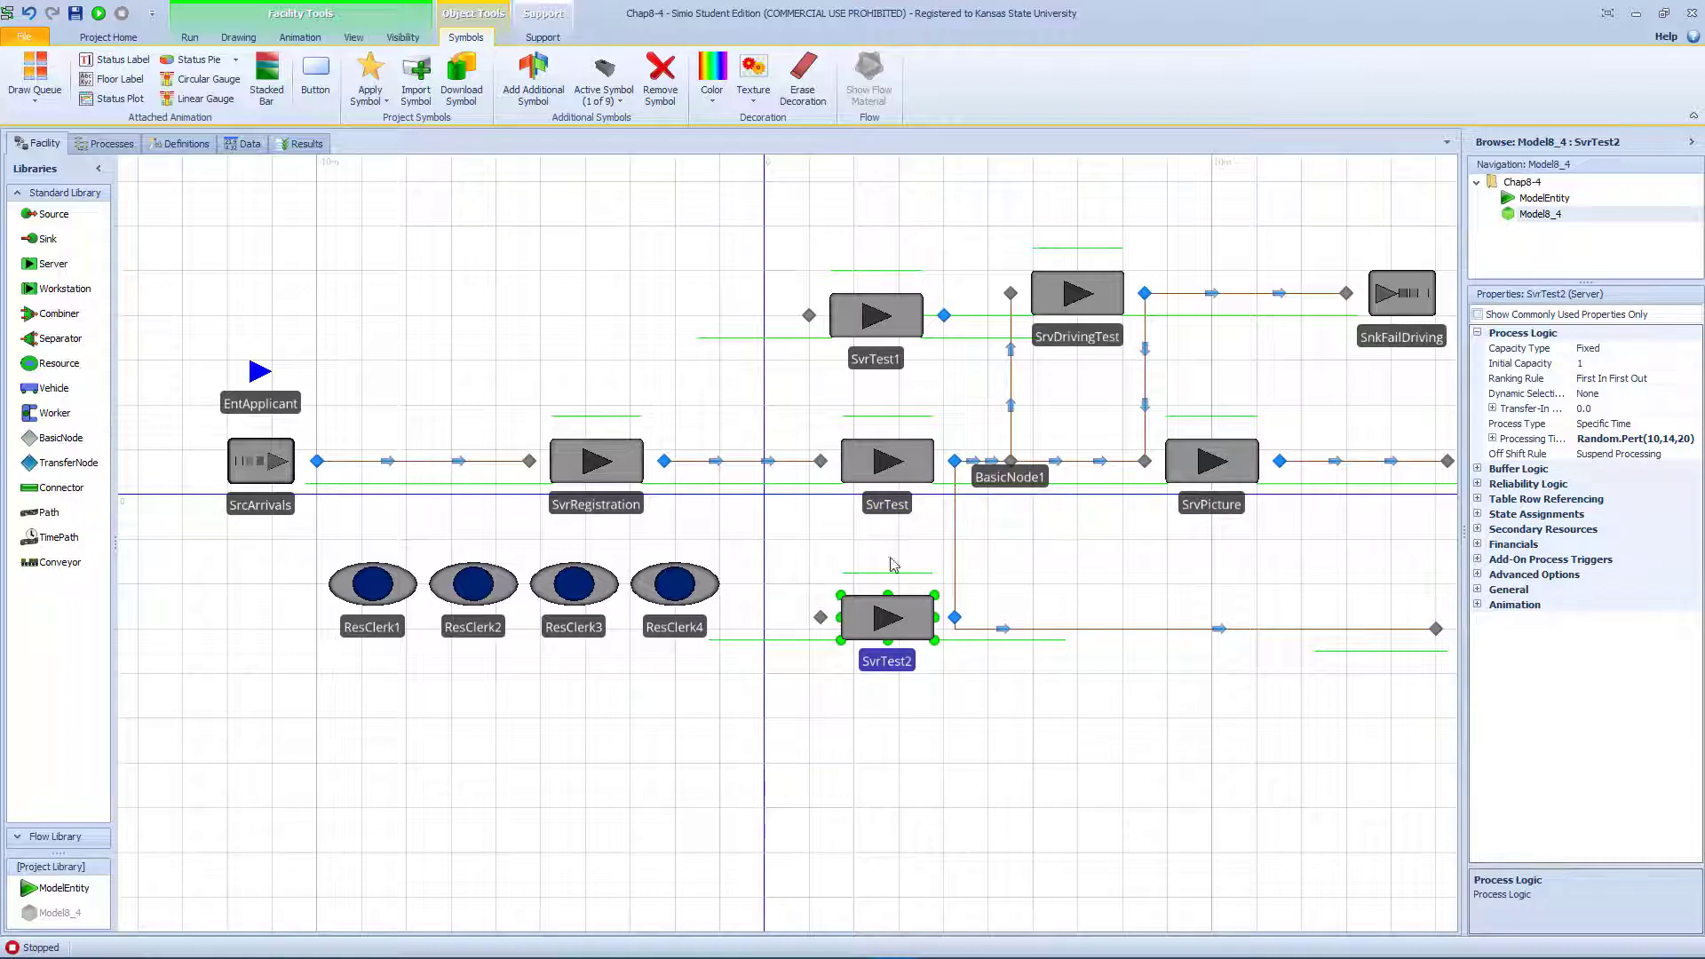
- Rename the lowest test server as SvrTest3
left_click(891, 504)
left_click(908, 666)
left_click(906, 662)
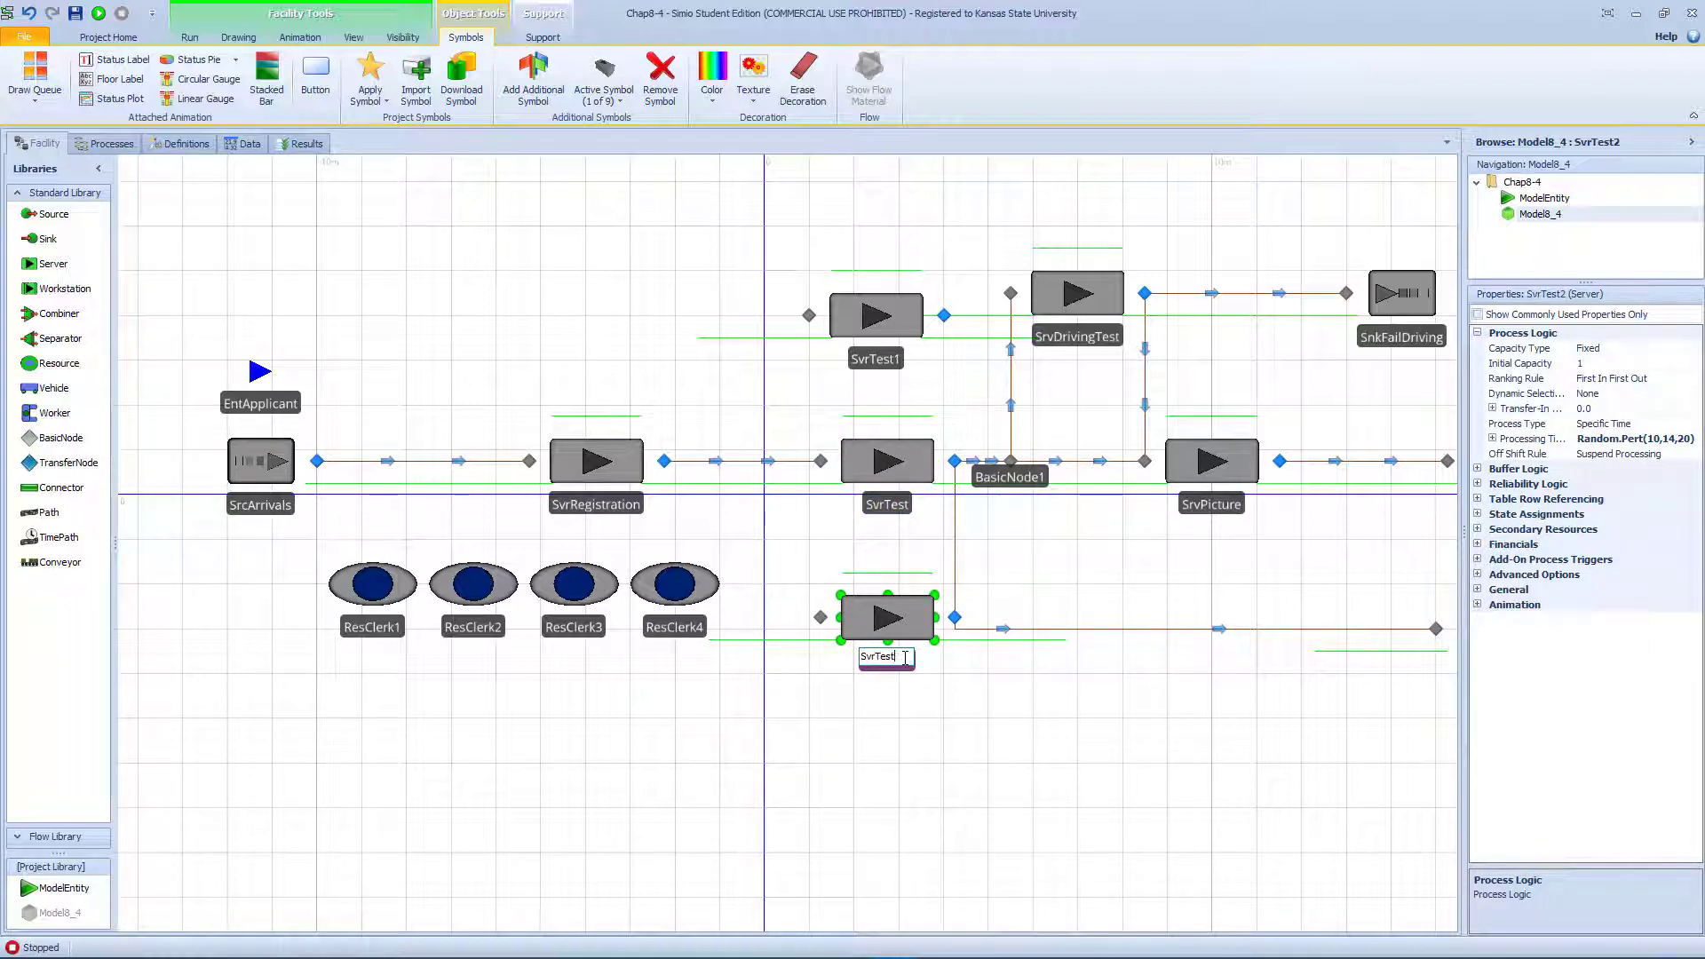
type("3")
- Rename the middle test server as SvrTest2 and move it slightly closer to SvrRegistration, lining it up with SvrTest1
left_click(875, 359)
left_click(893, 515)
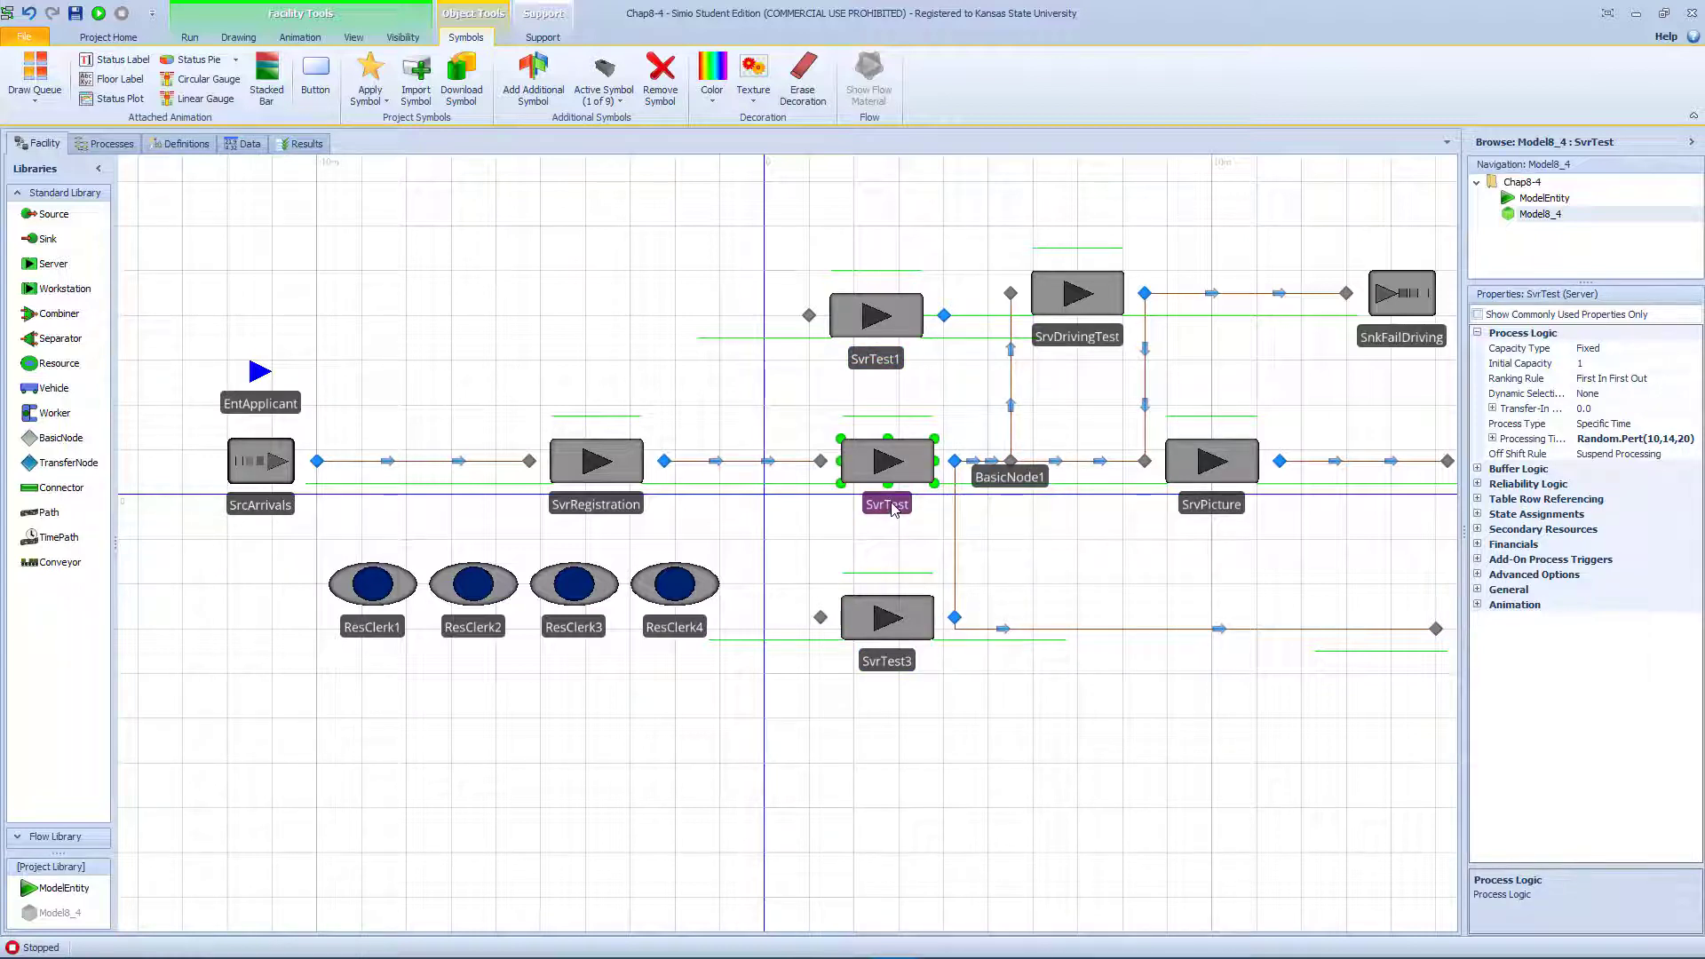
left_click(894, 508)
left_click(906, 501)
type("2")
left_click(893, 581)
left_click(868, 460)
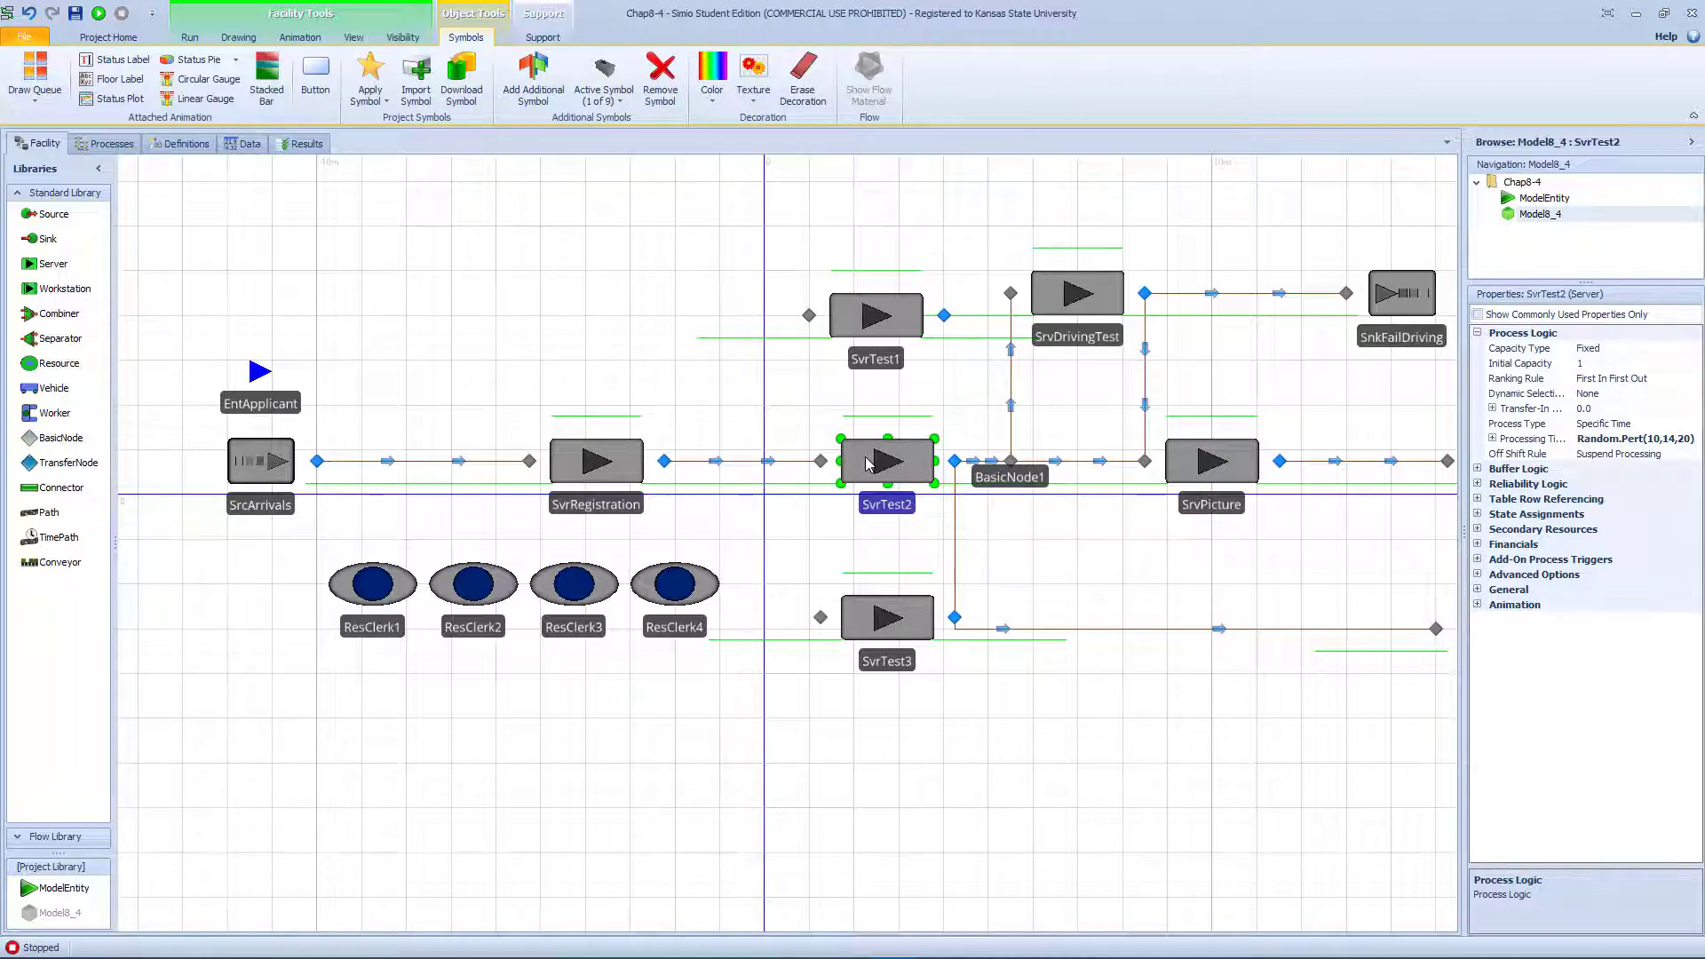
left_click_drag(867, 463, 863, 463)
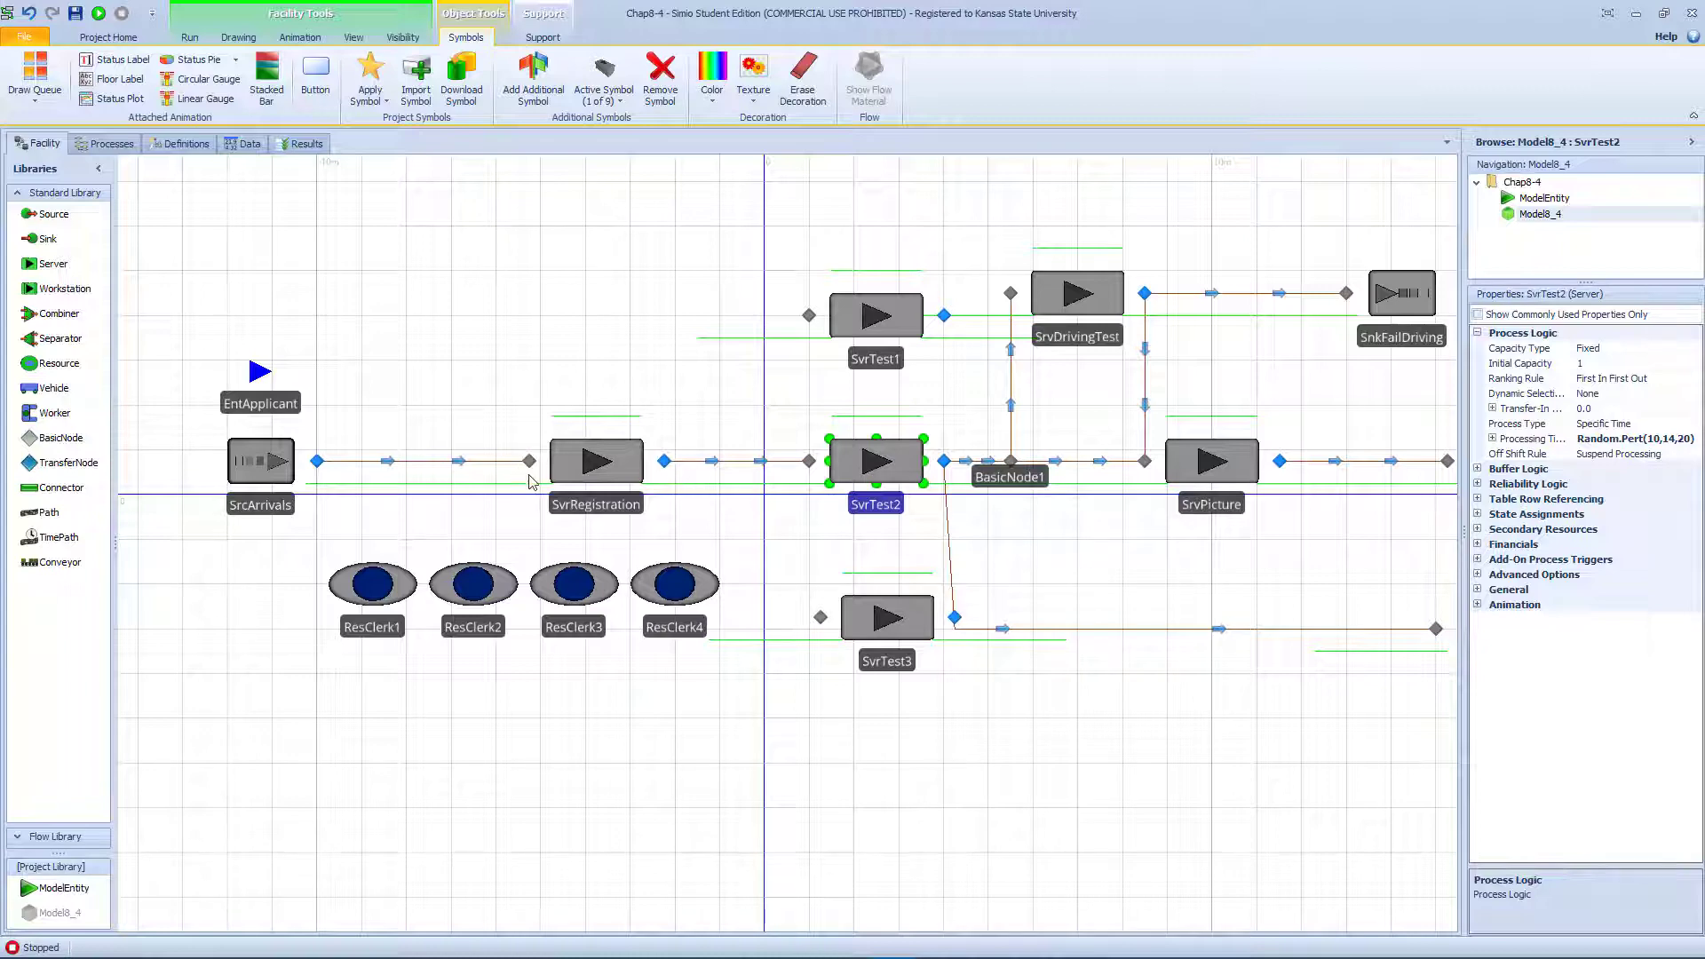
- Draw paths from the output node of SvrRegistration to the input nodes of SvrTest3 and SvrTest1
left_click(62, 513)
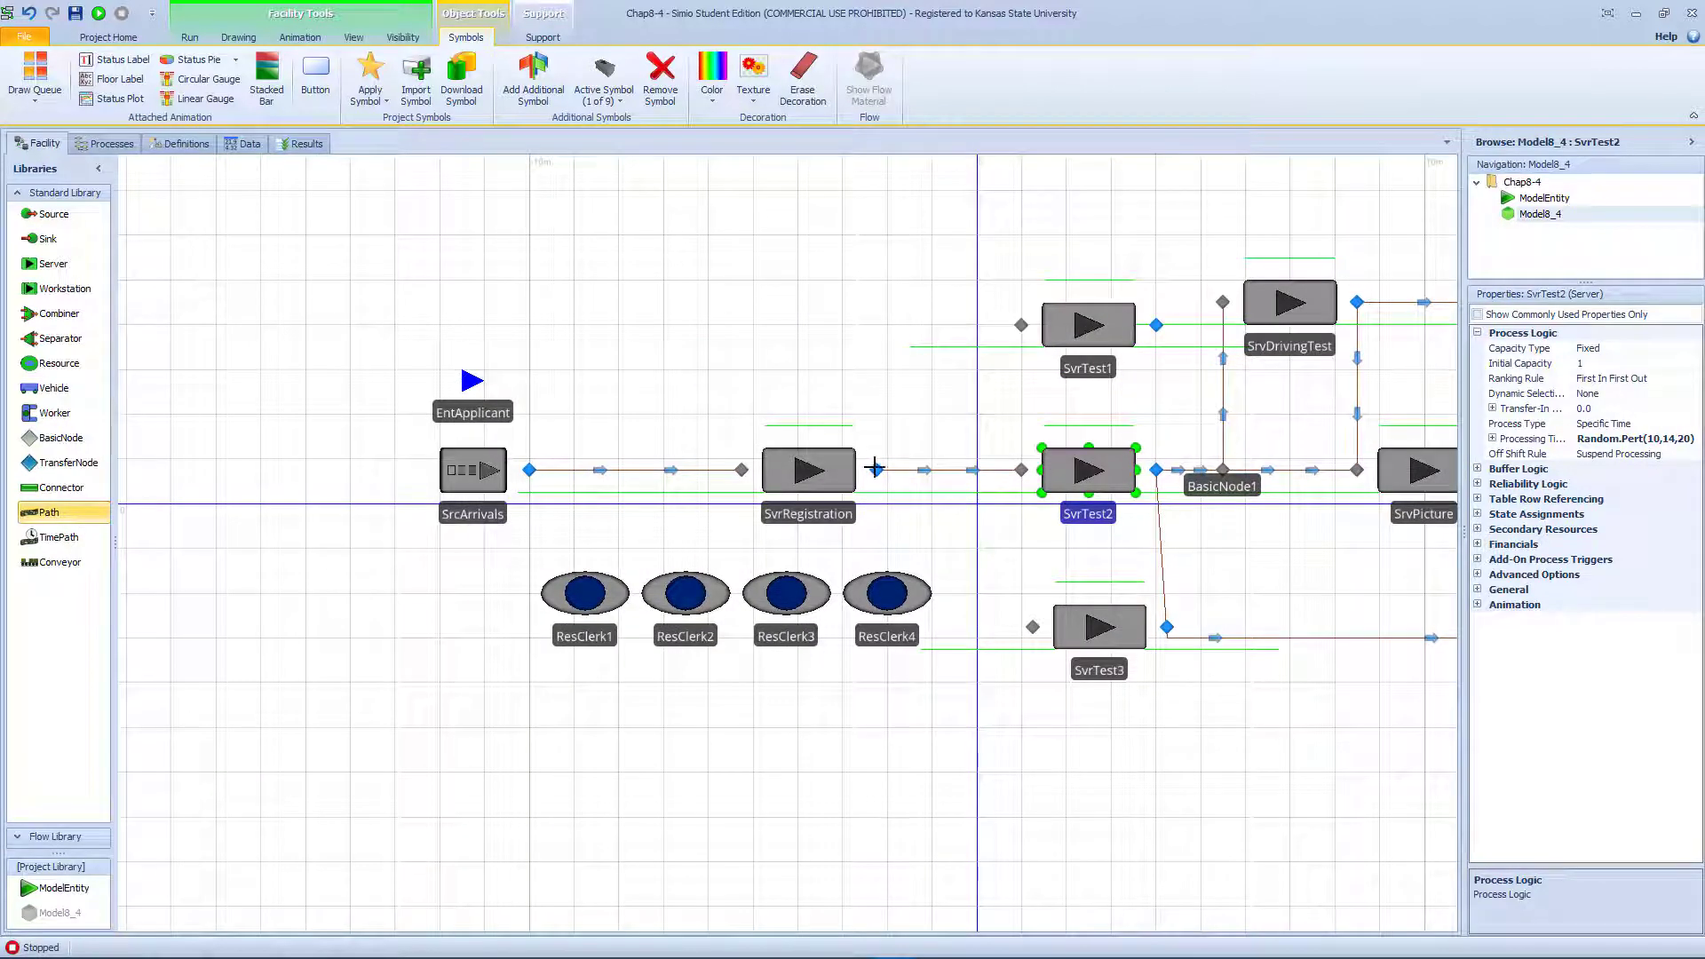
left_click(876, 469)
left_click(1032, 628)
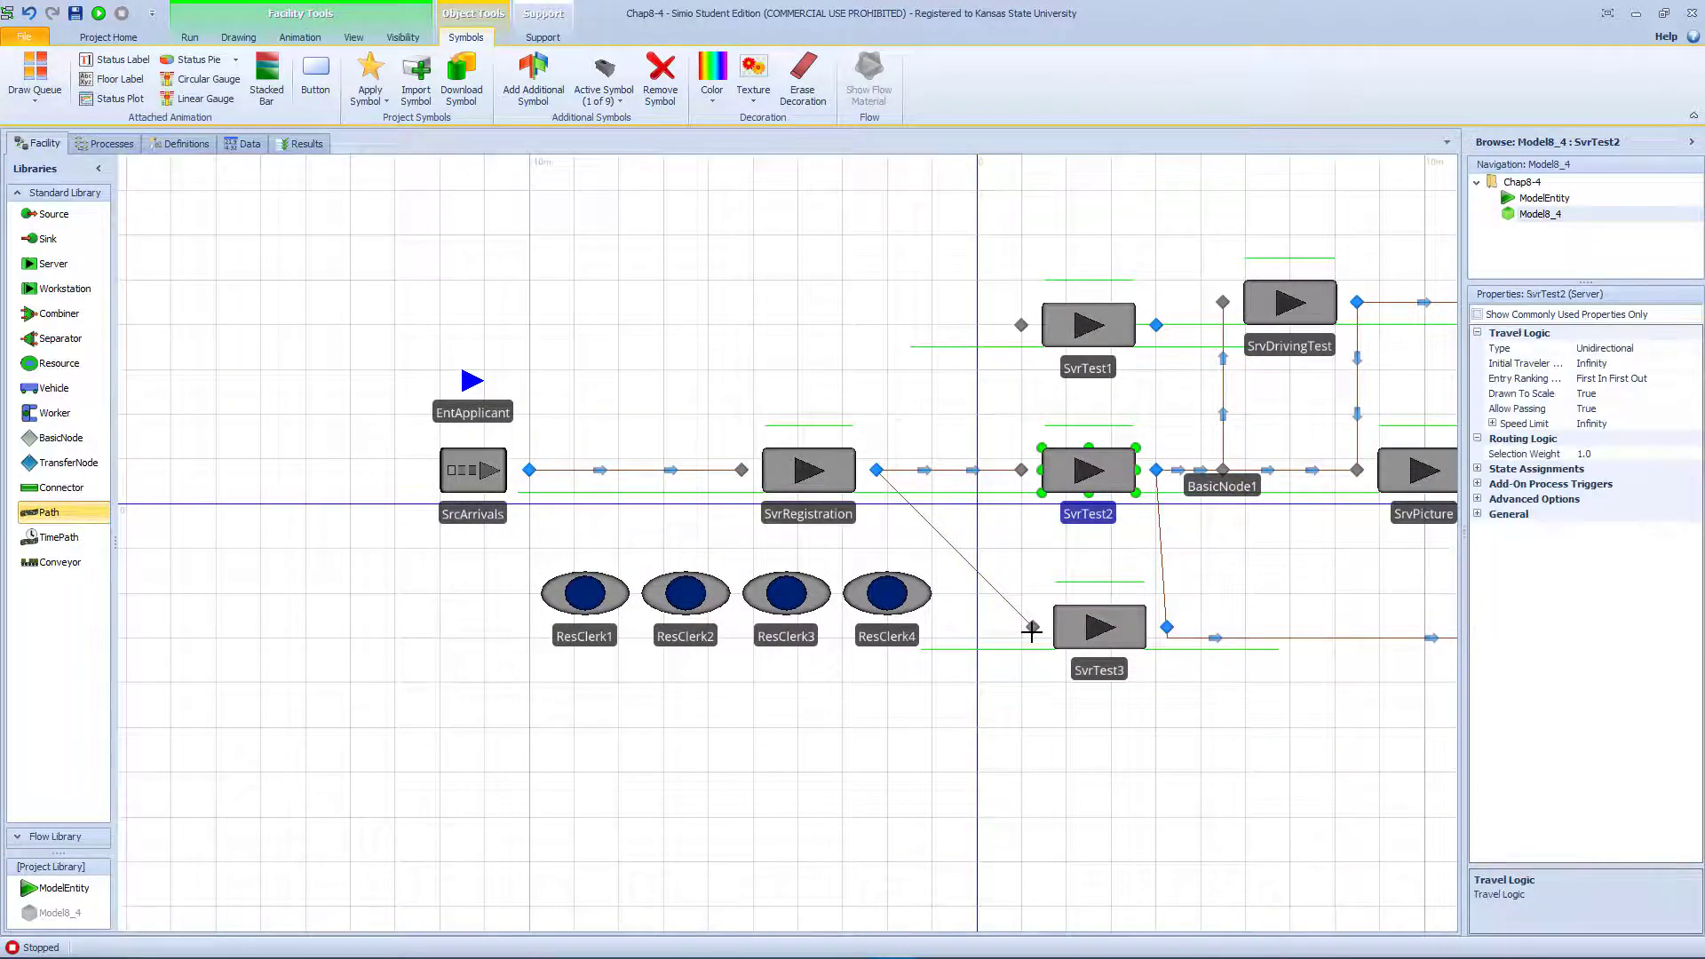
left_click(876, 469)
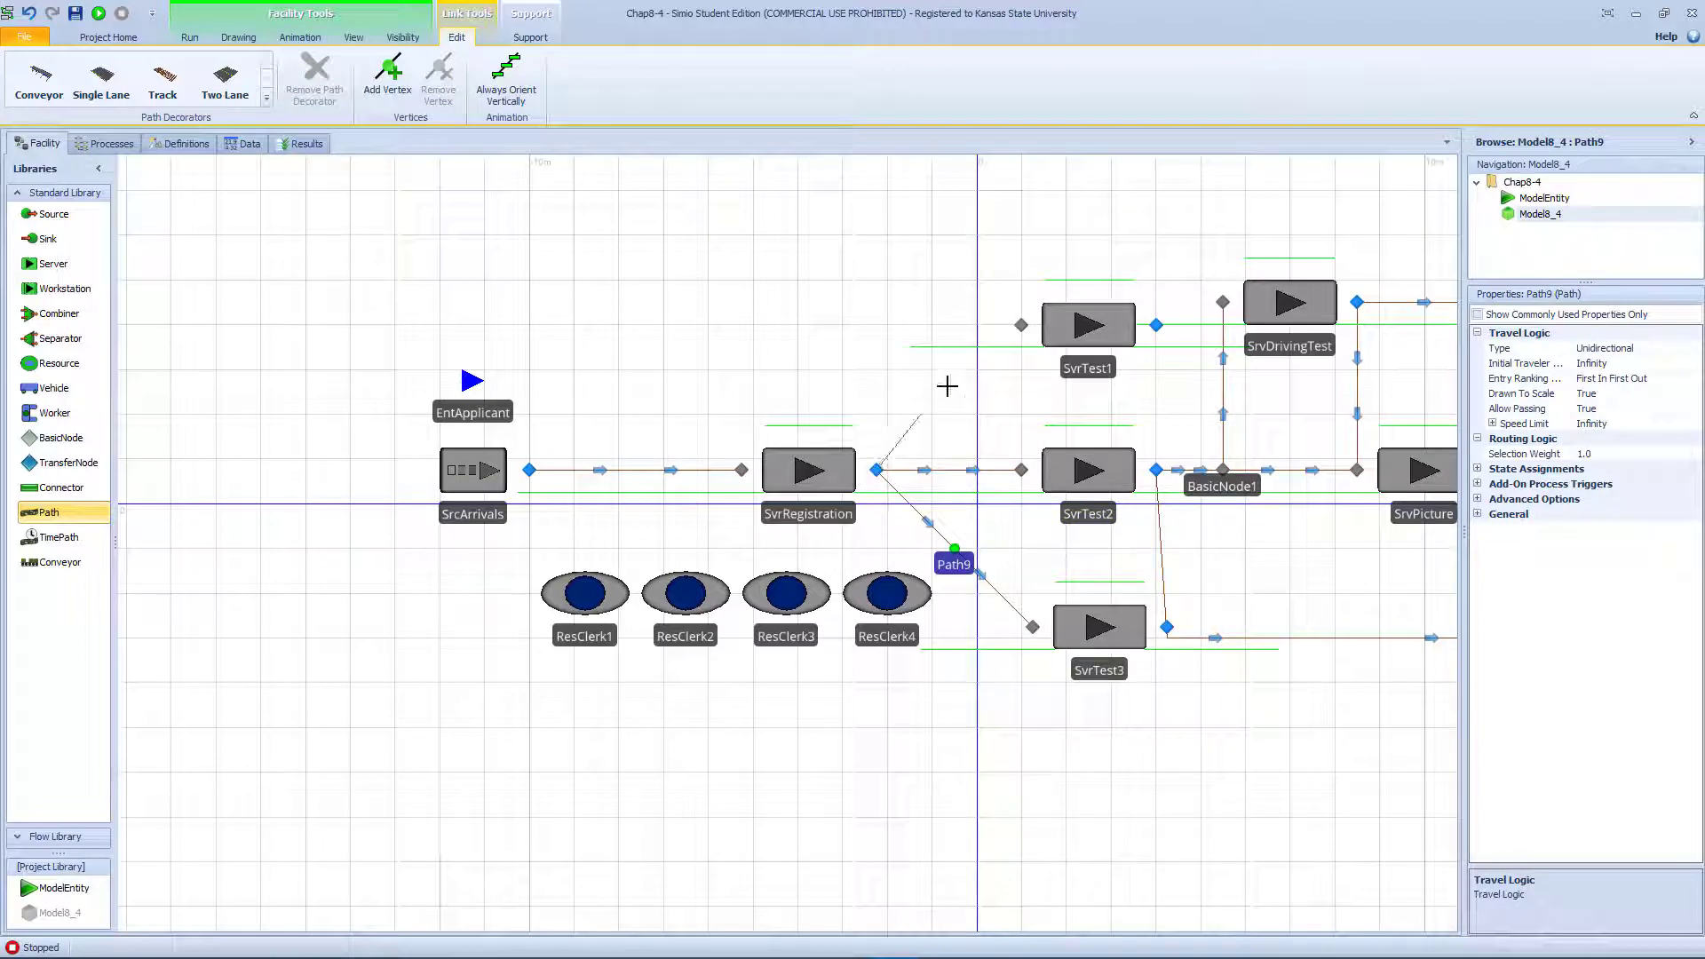
left_click(1023, 324)
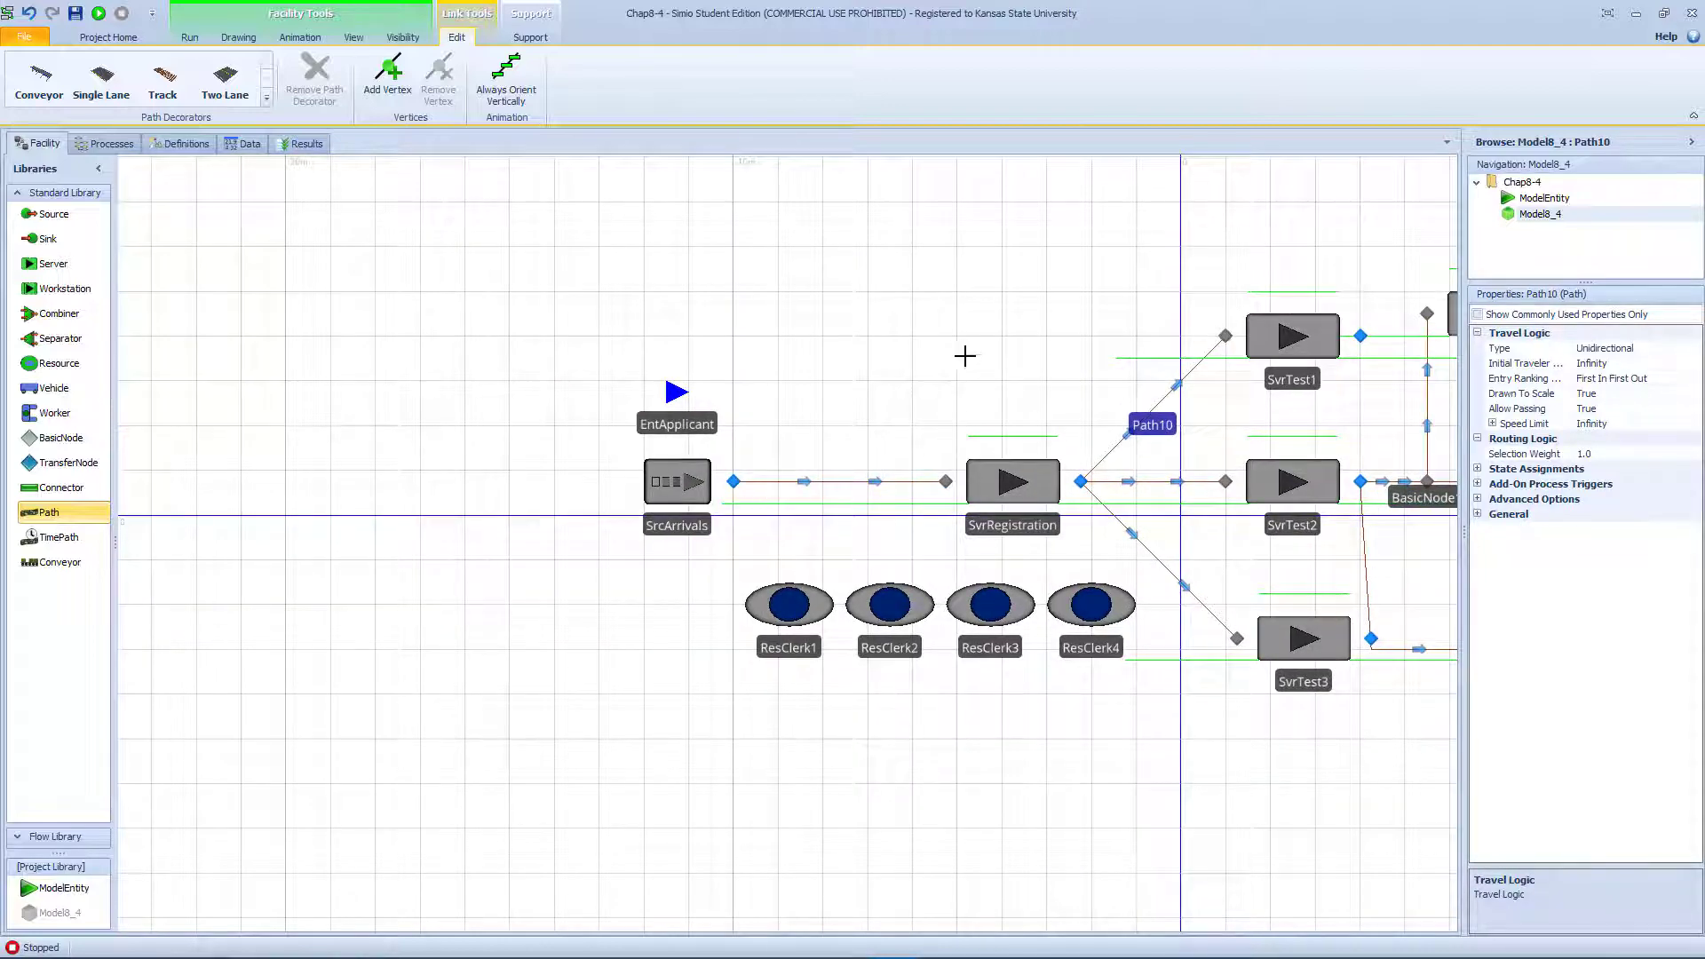
left_click(1140, 348)
- Move SvrTest3 and SvrTest1 slightly closer to SvrRegistration
left_click_drag(1133, 325, 521, 365)
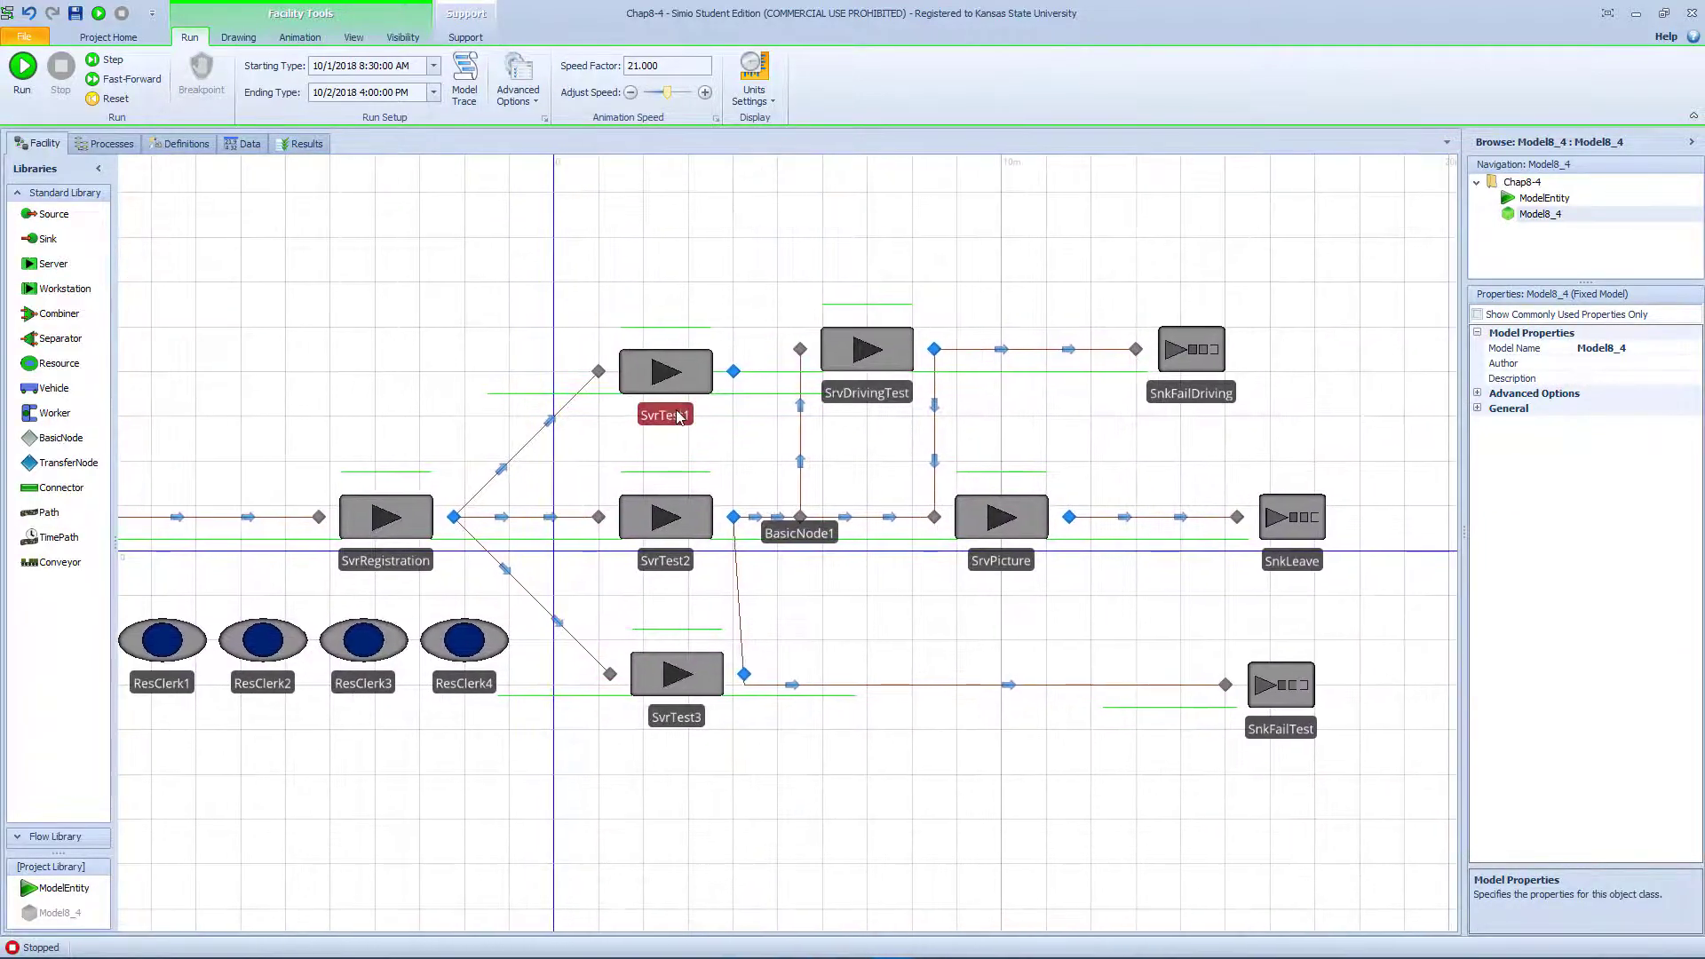
left_click_drag(690, 696, 668, 684)
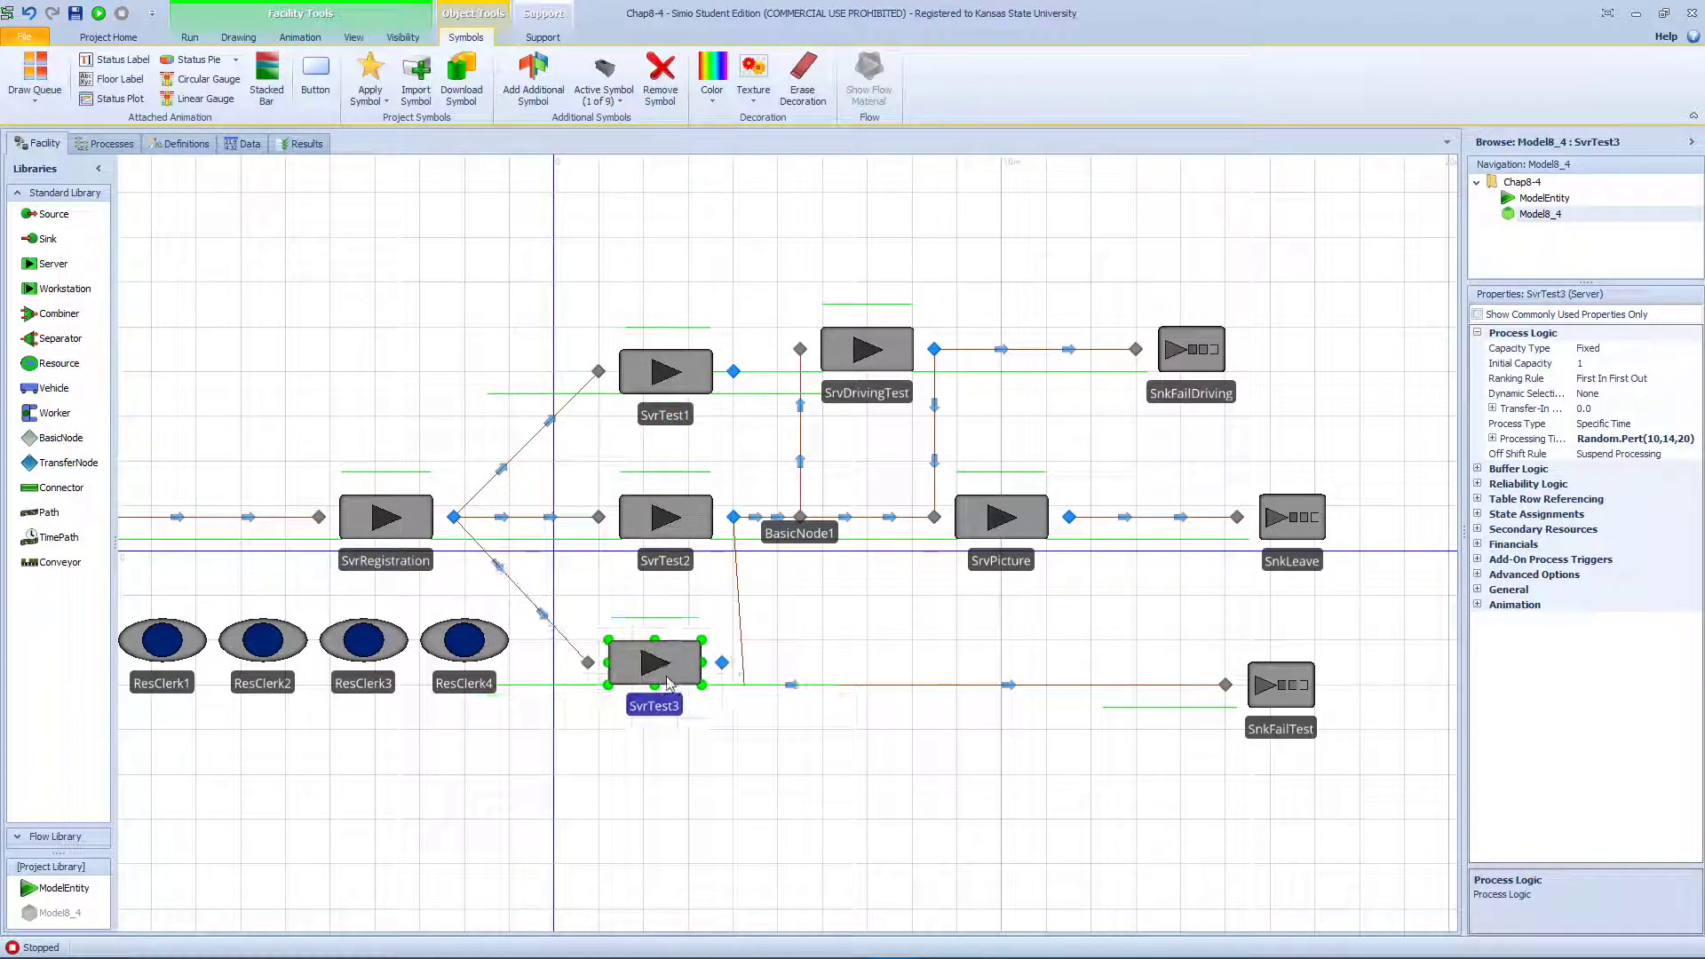
left_click_drag(684, 383, 663, 385)
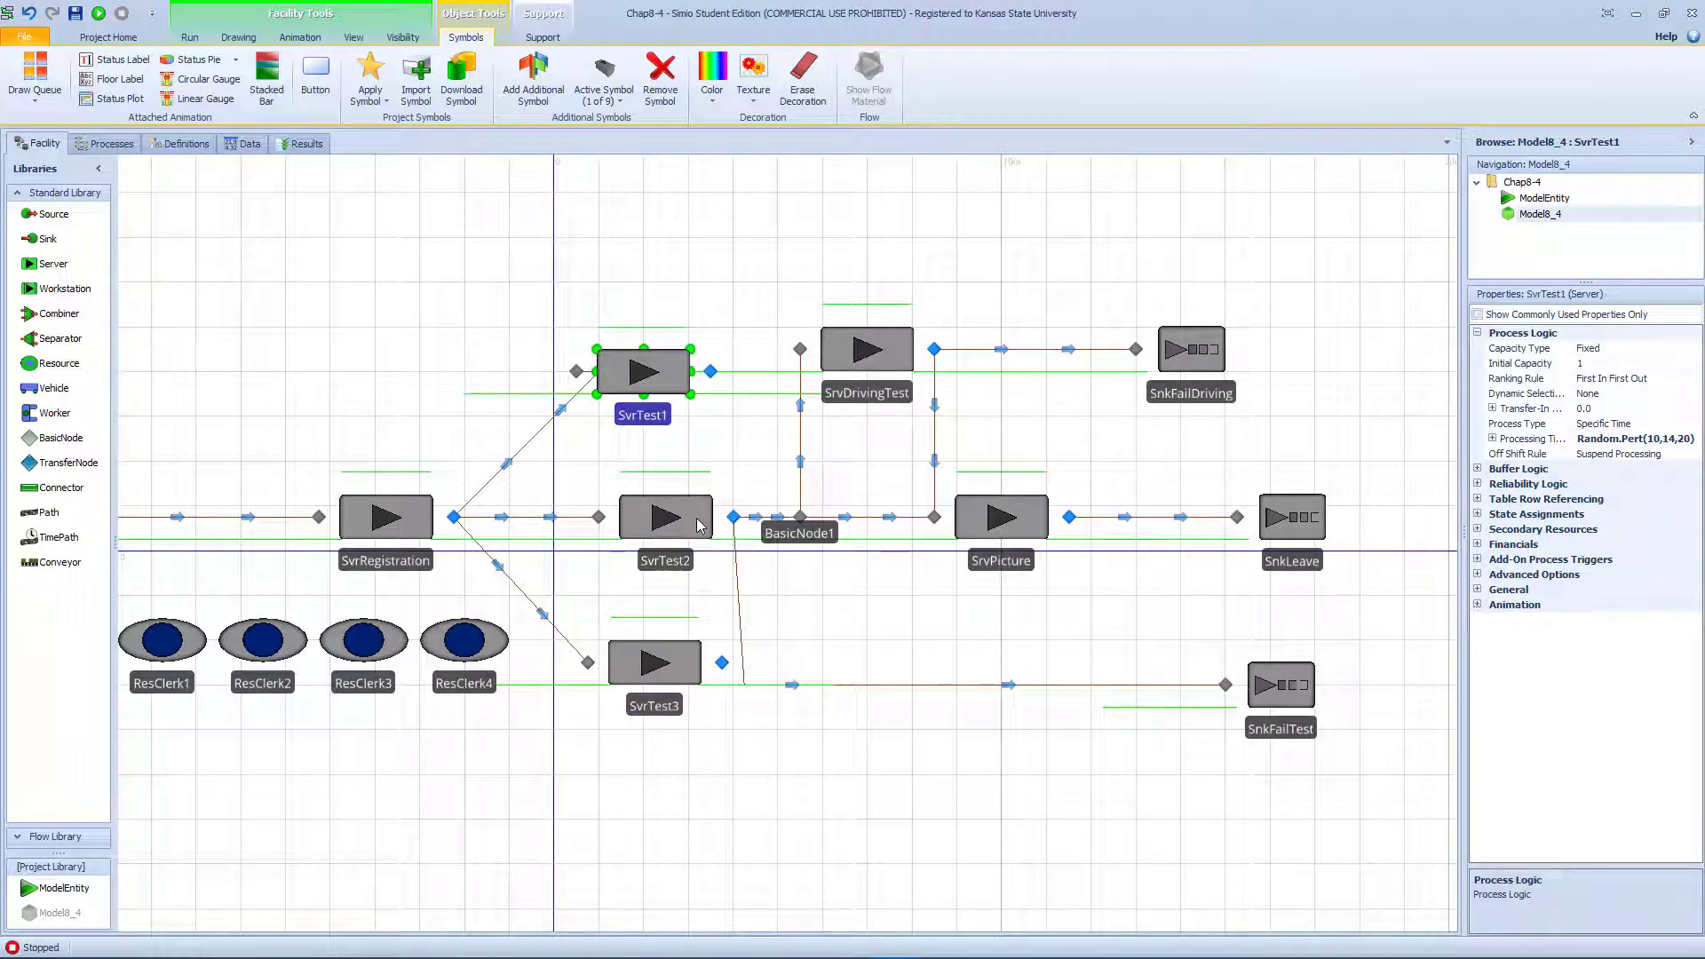
- Link the output nodes of SvrTest3 and SvrTest1 to the output node of SvrTest2 with connectors
left_click(76, 489)
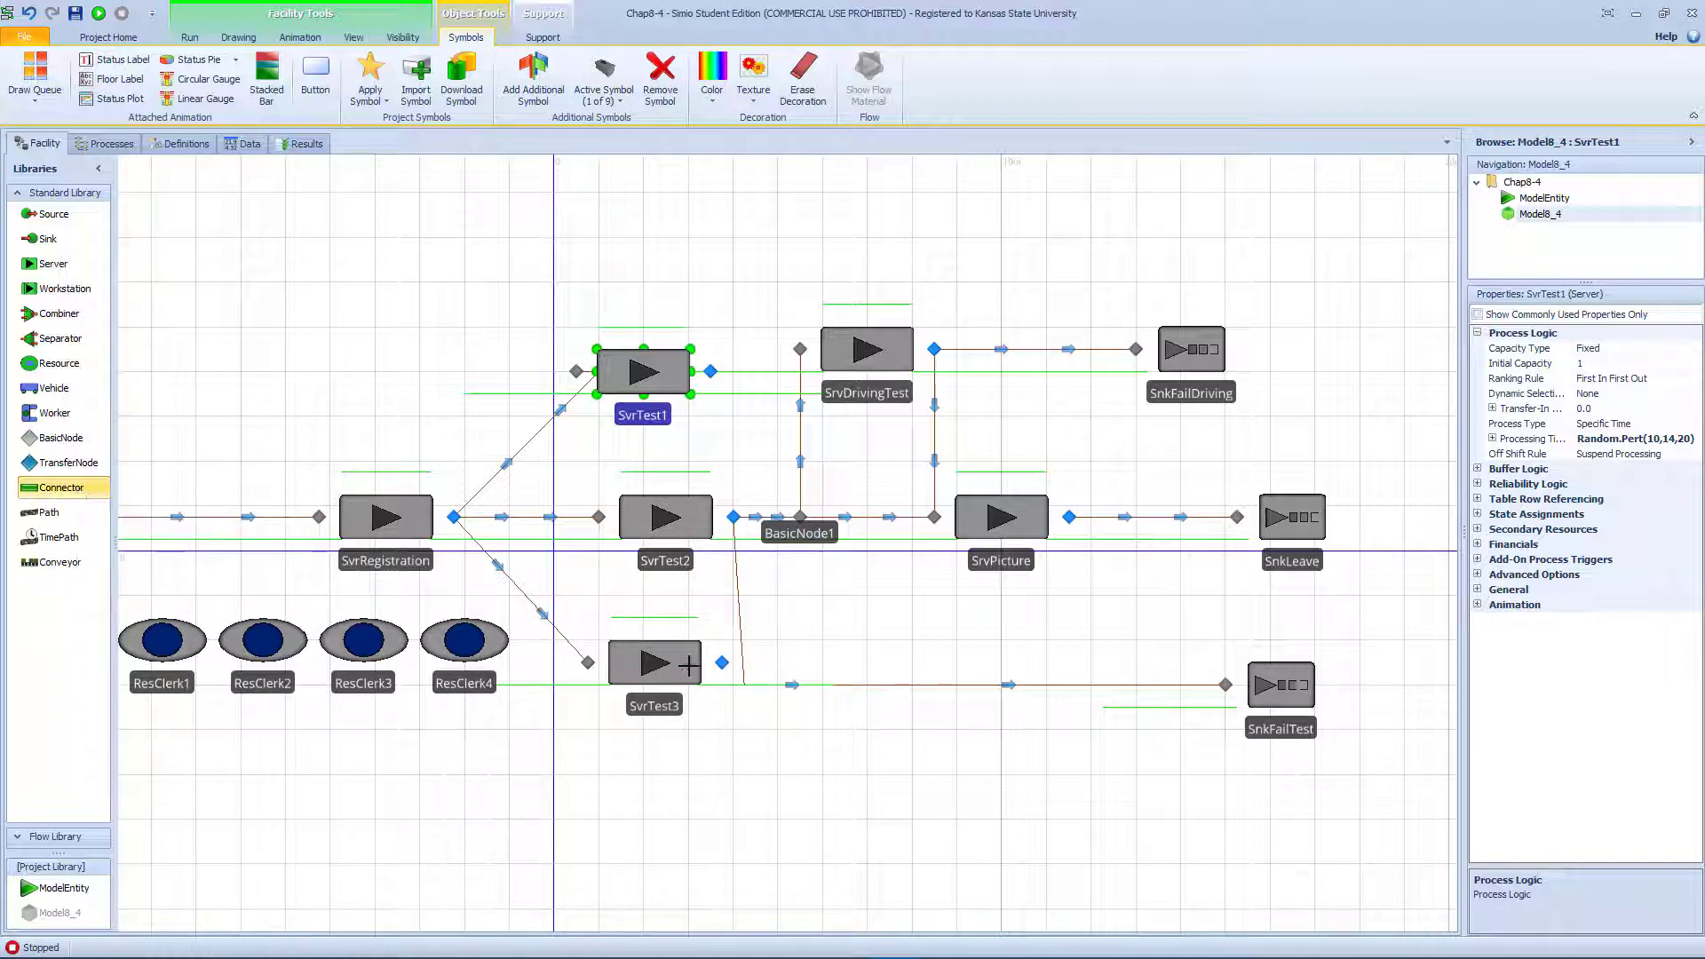
left_click(720, 662)
left_click(734, 517)
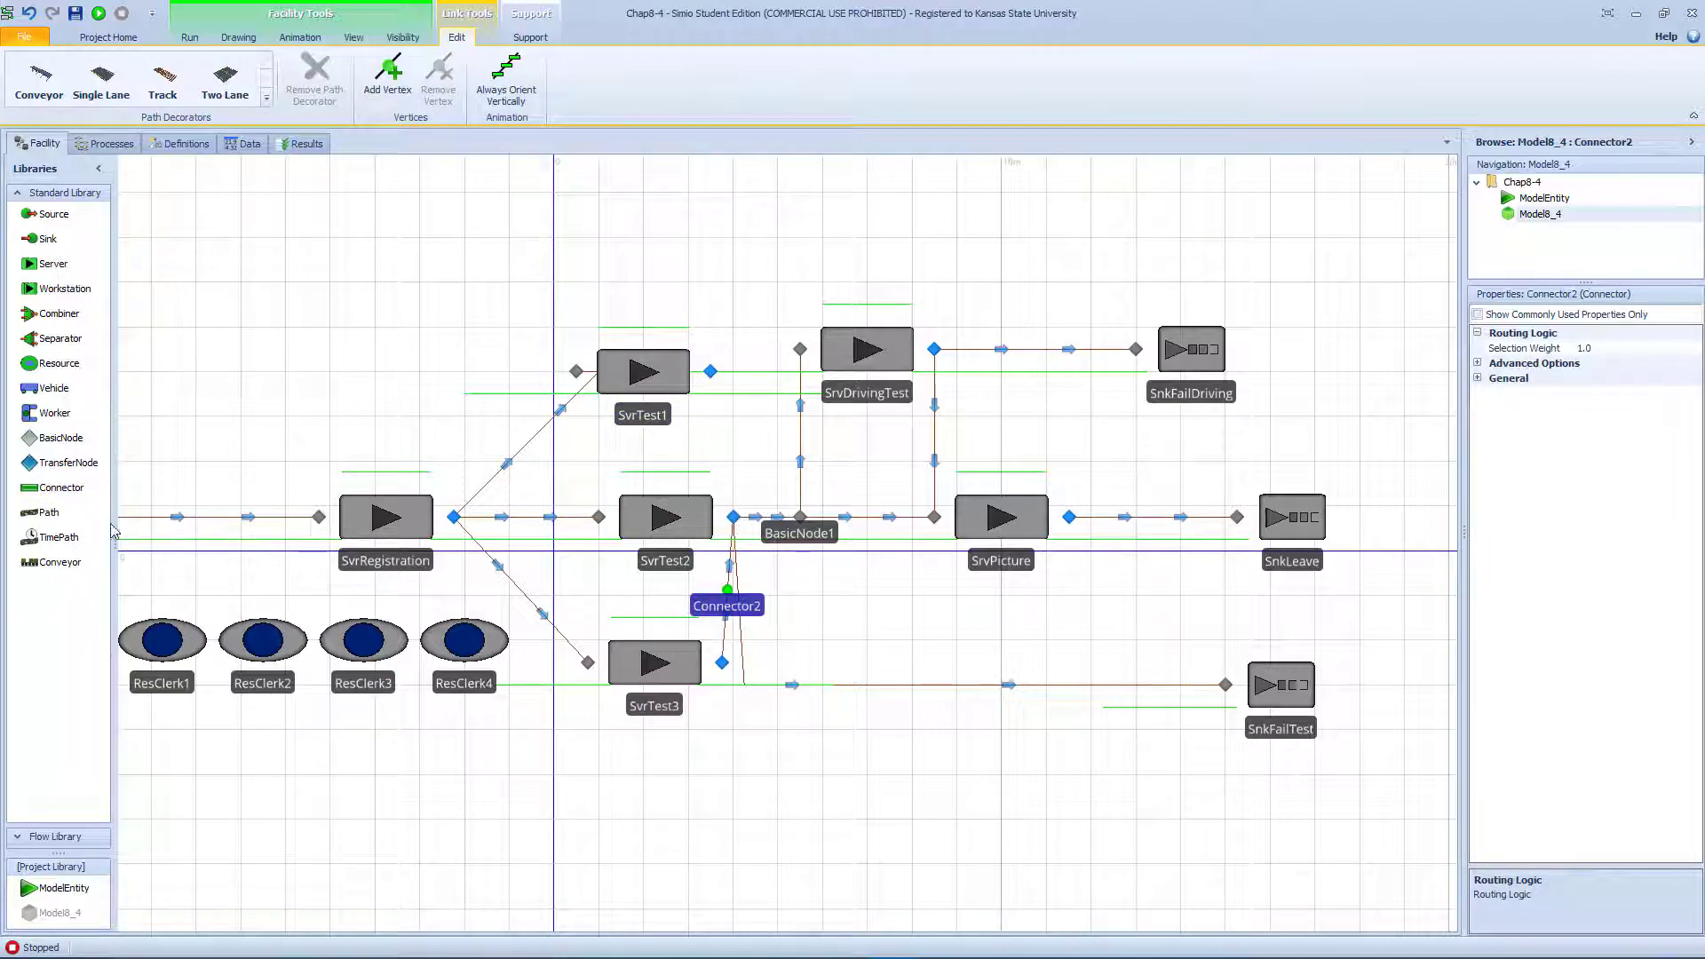
left_click(67, 492)
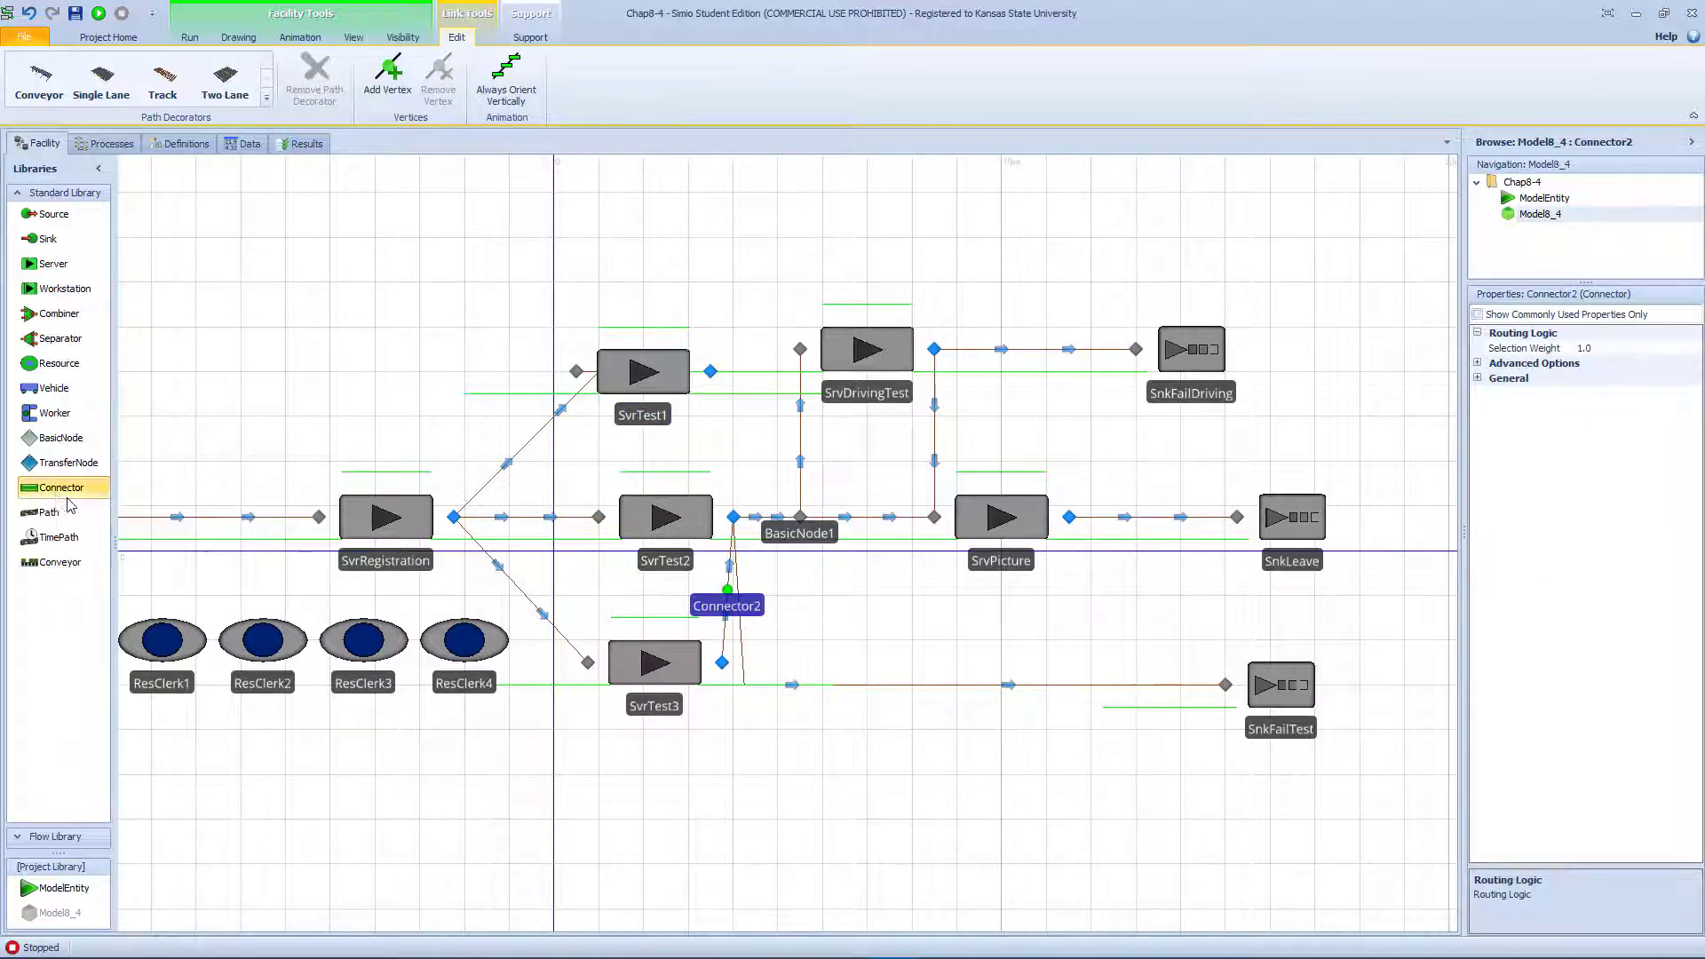
left_click(710, 371)
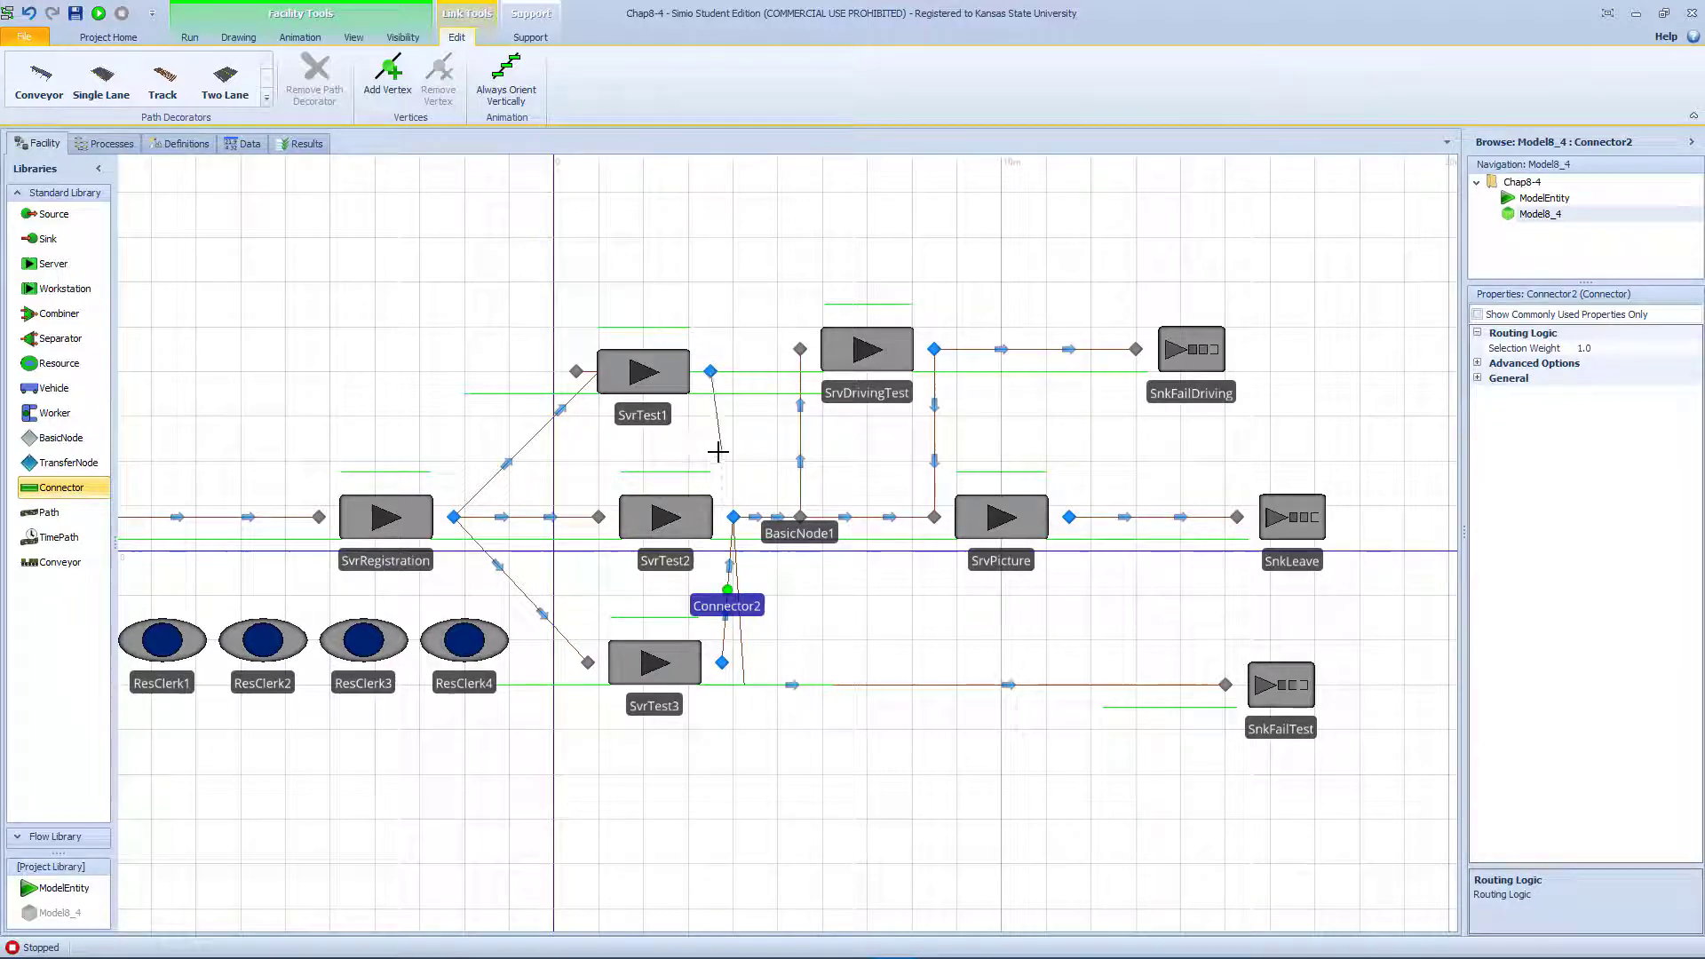
left_click(733, 517)
- Set the outbound link rule of the SvrTest3 and SvrTest1 output nodes to Shortest Path
left_click(733, 517)
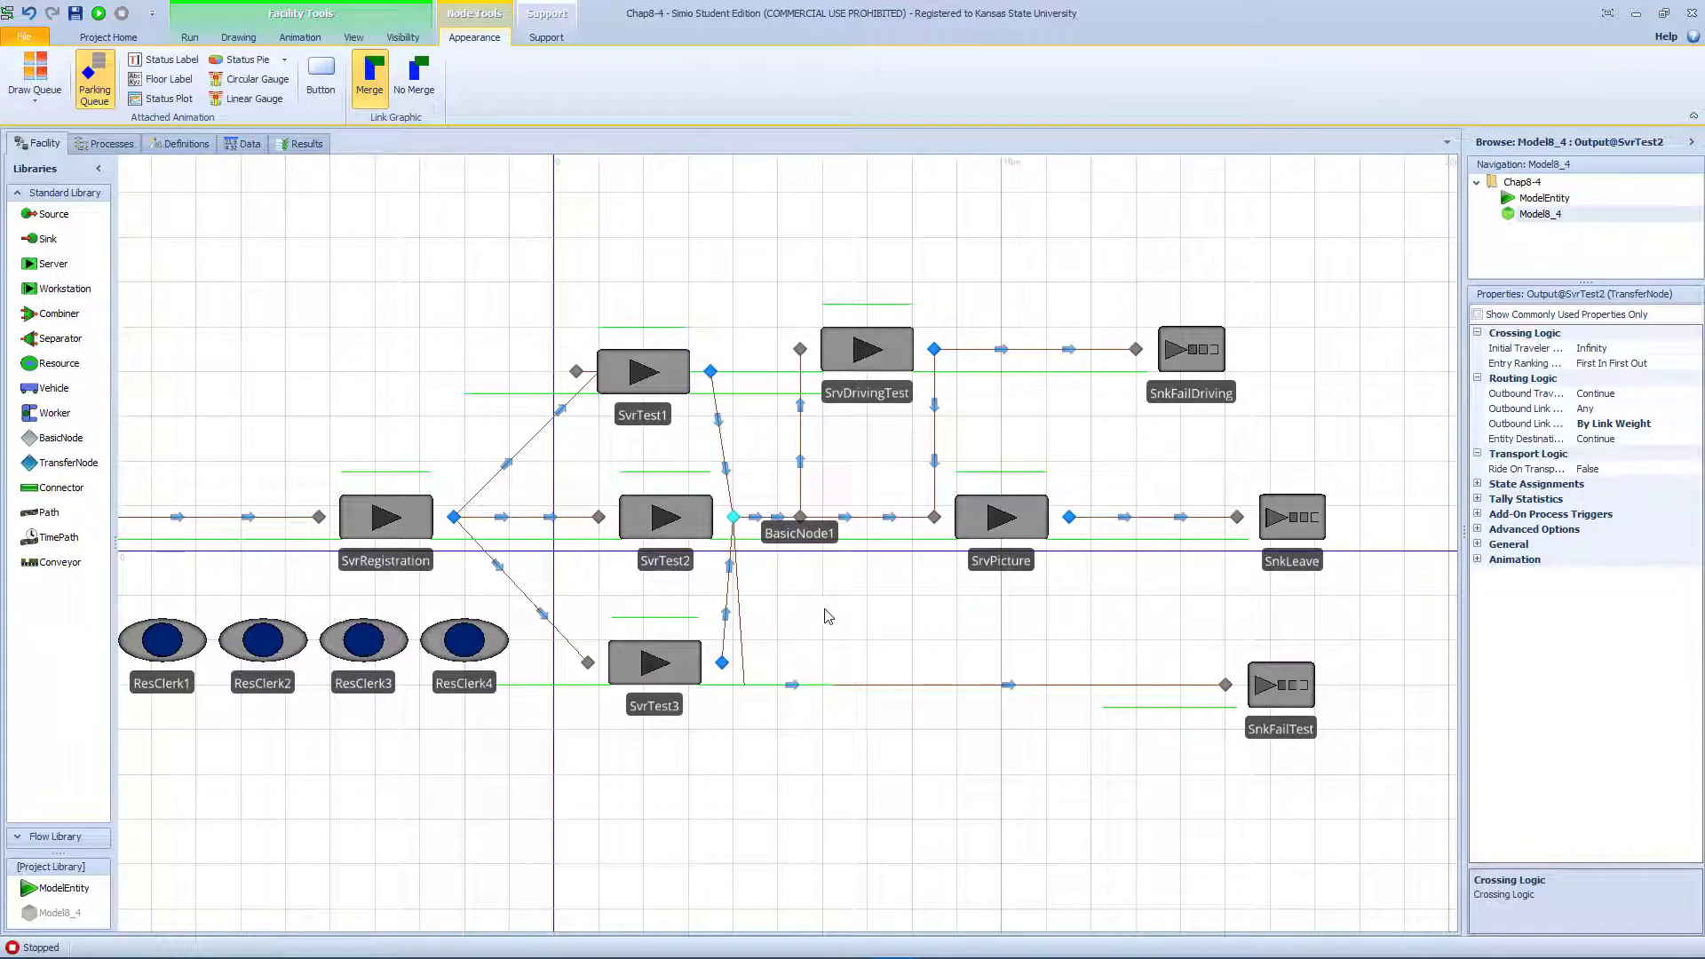
left_click(724, 662)
left_click(1652, 426)
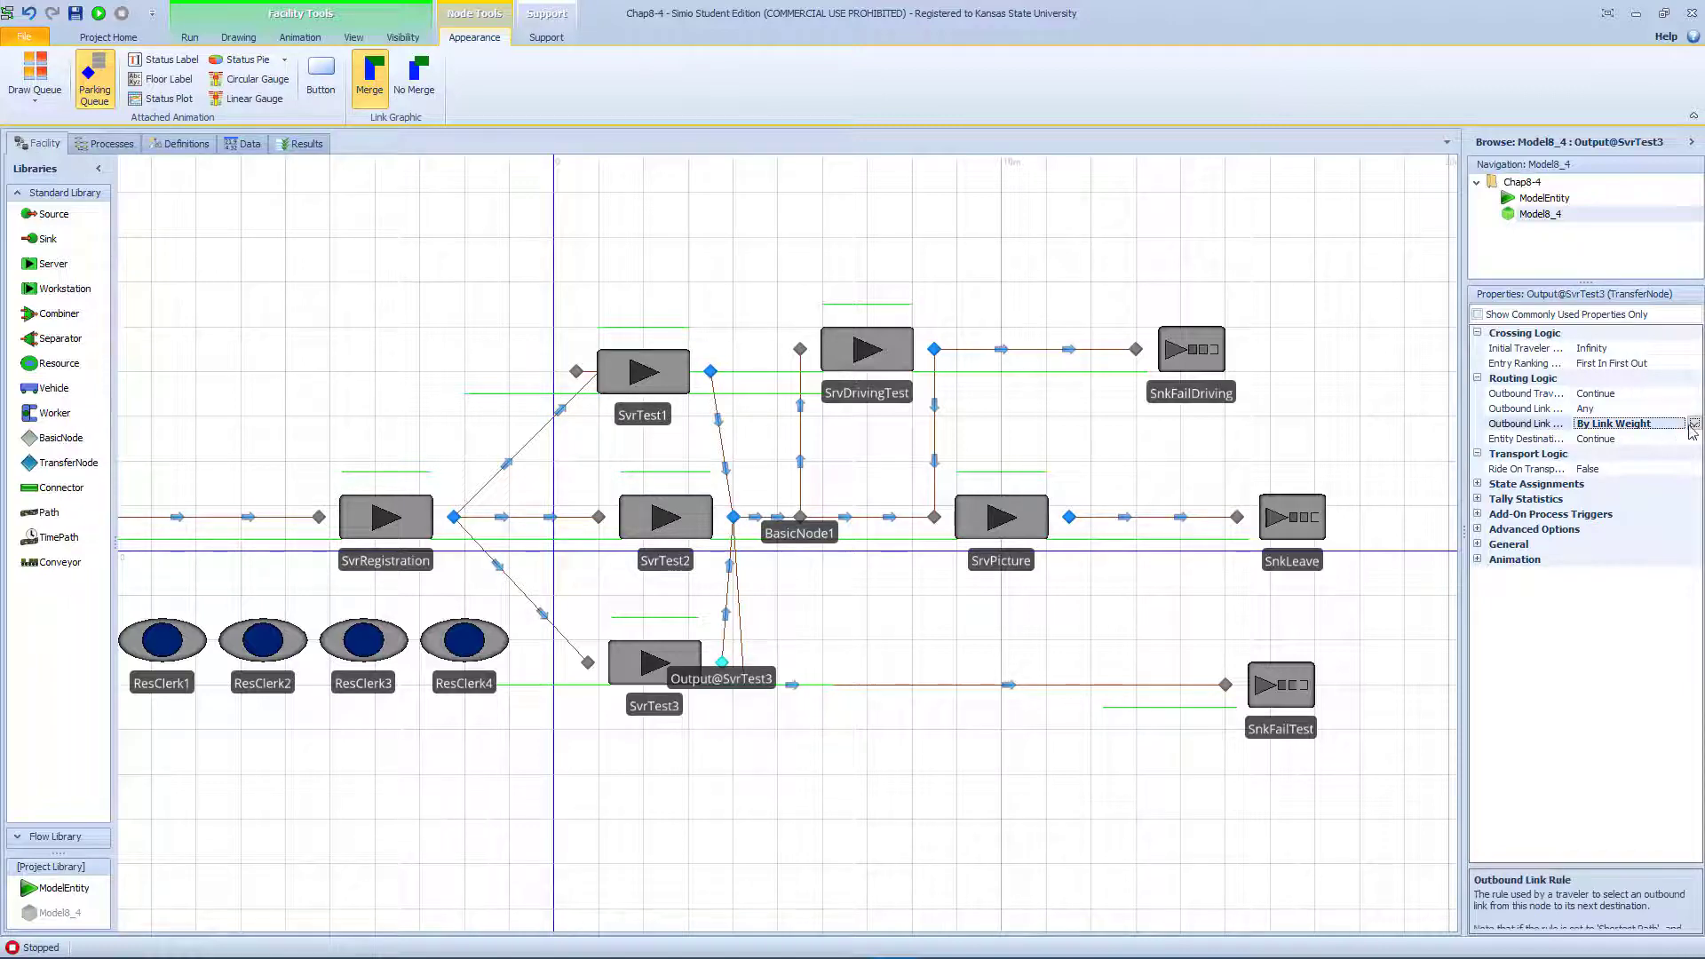
left_click(1694, 424)
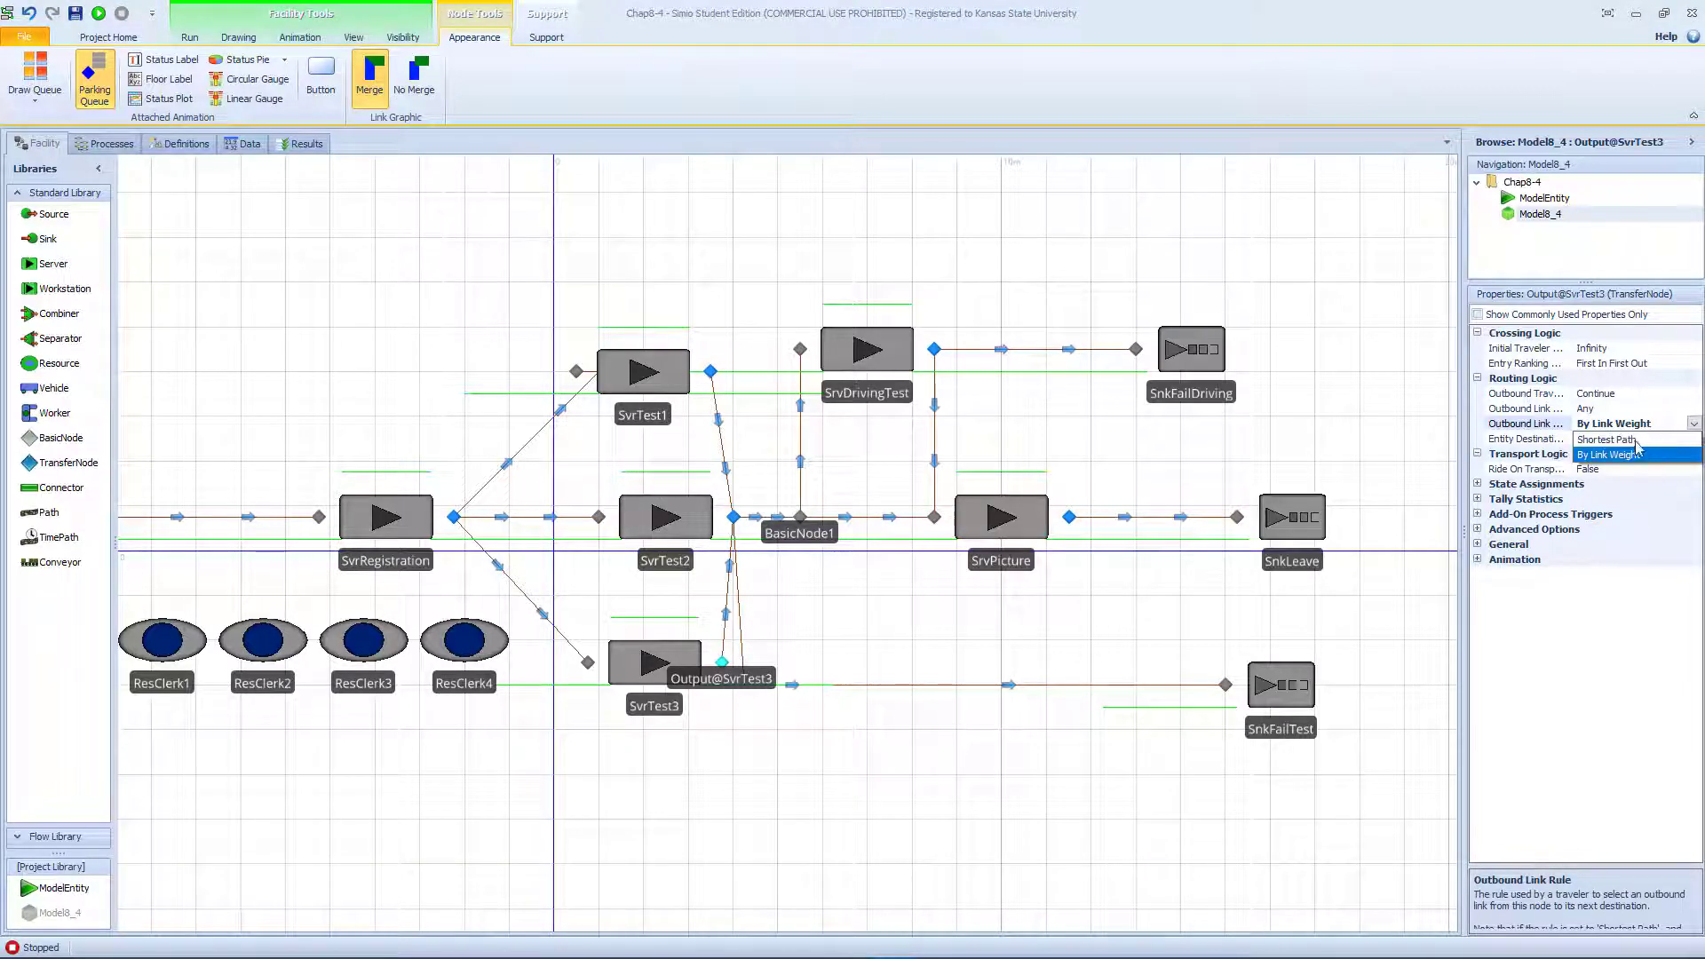
left_click(1637, 452)
left_click(711, 372)
left_click(1656, 425)
left_click(1694, 424)
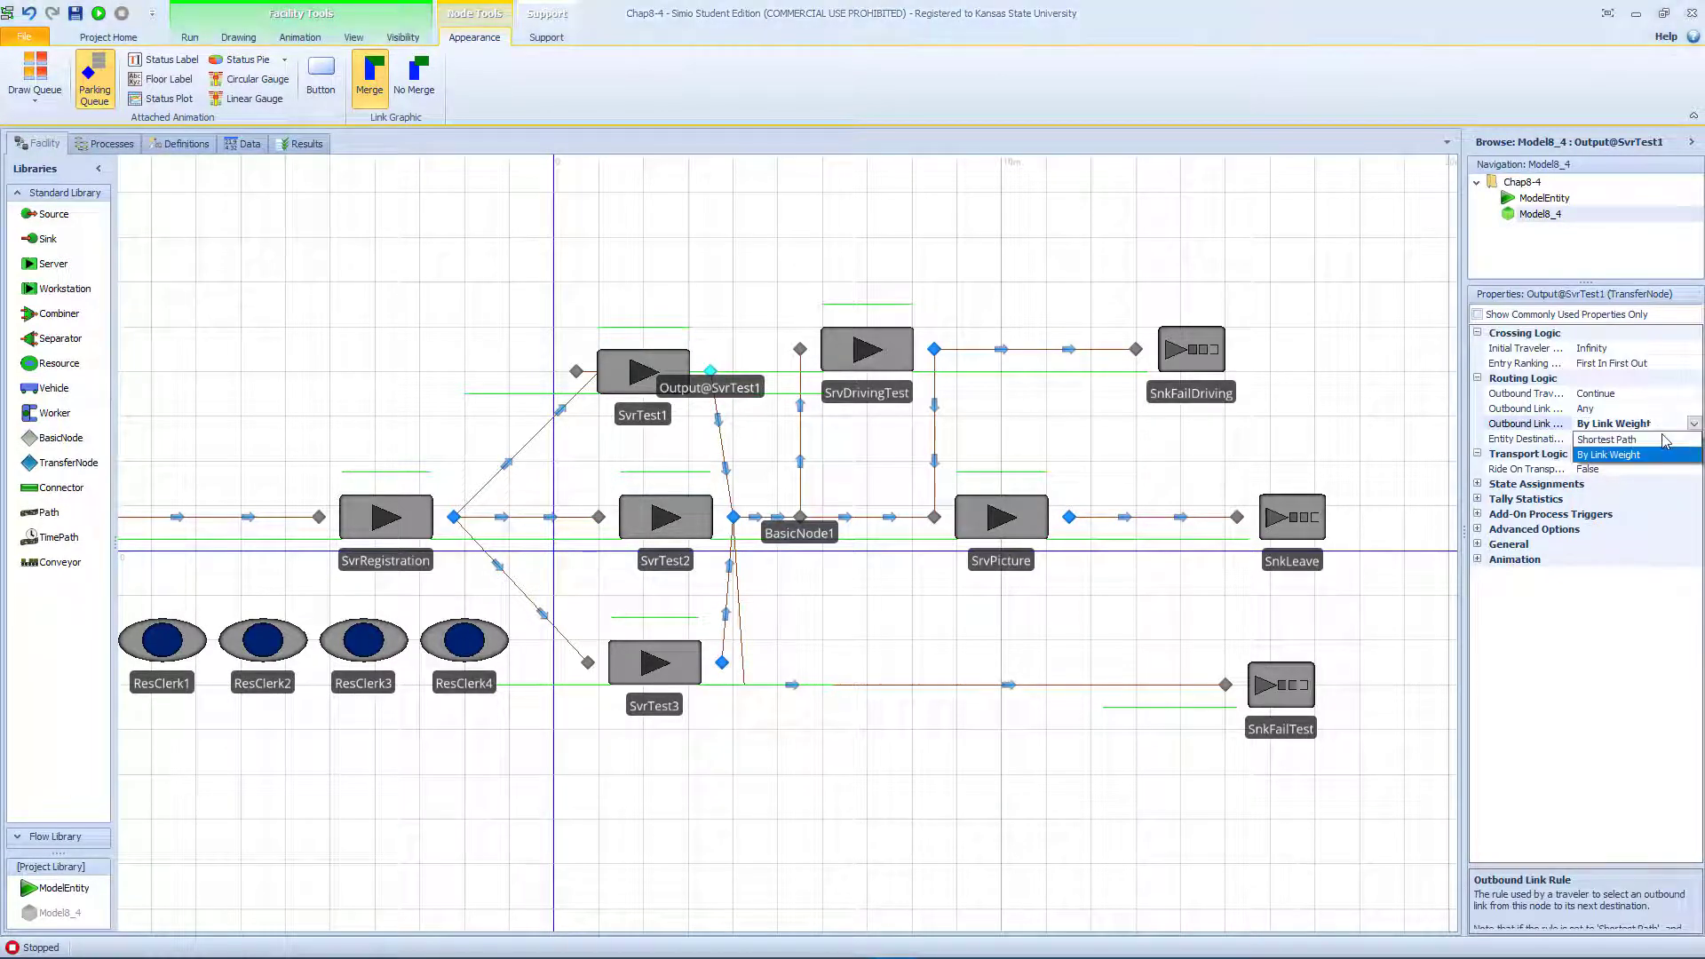
left_click(1644, 440)
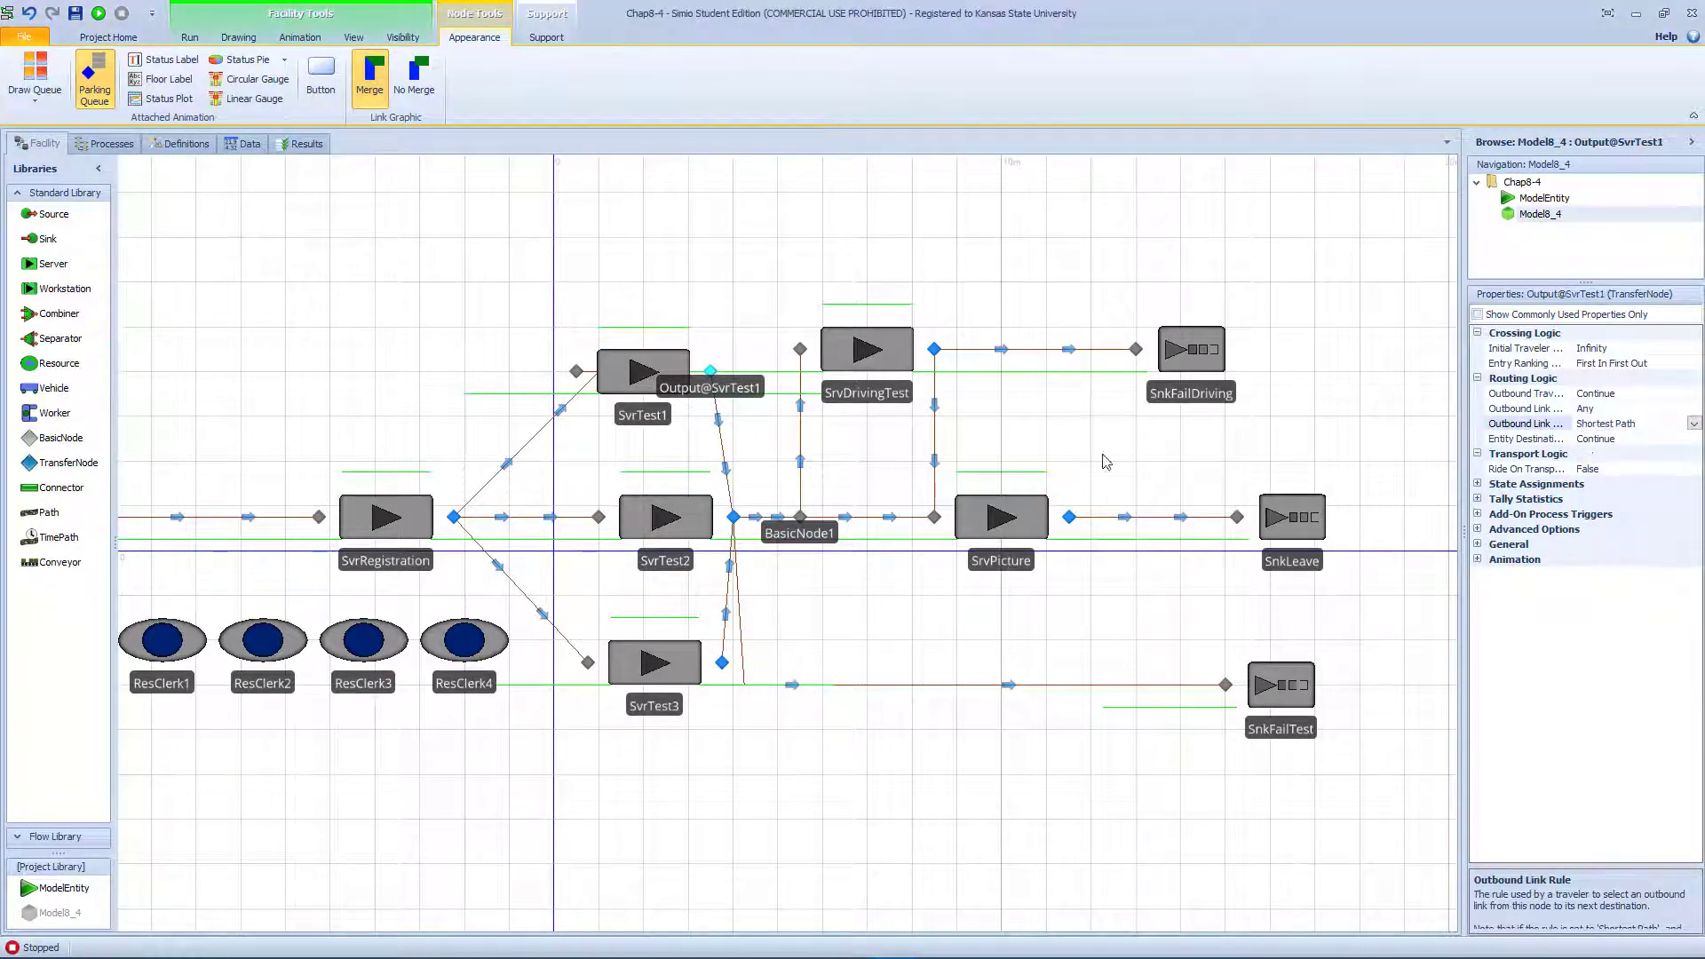
- Set Drawn To Scale to False and Logical Length to 5 for the three paths from SvrRegistration to the test servers
left_click(523, 458)
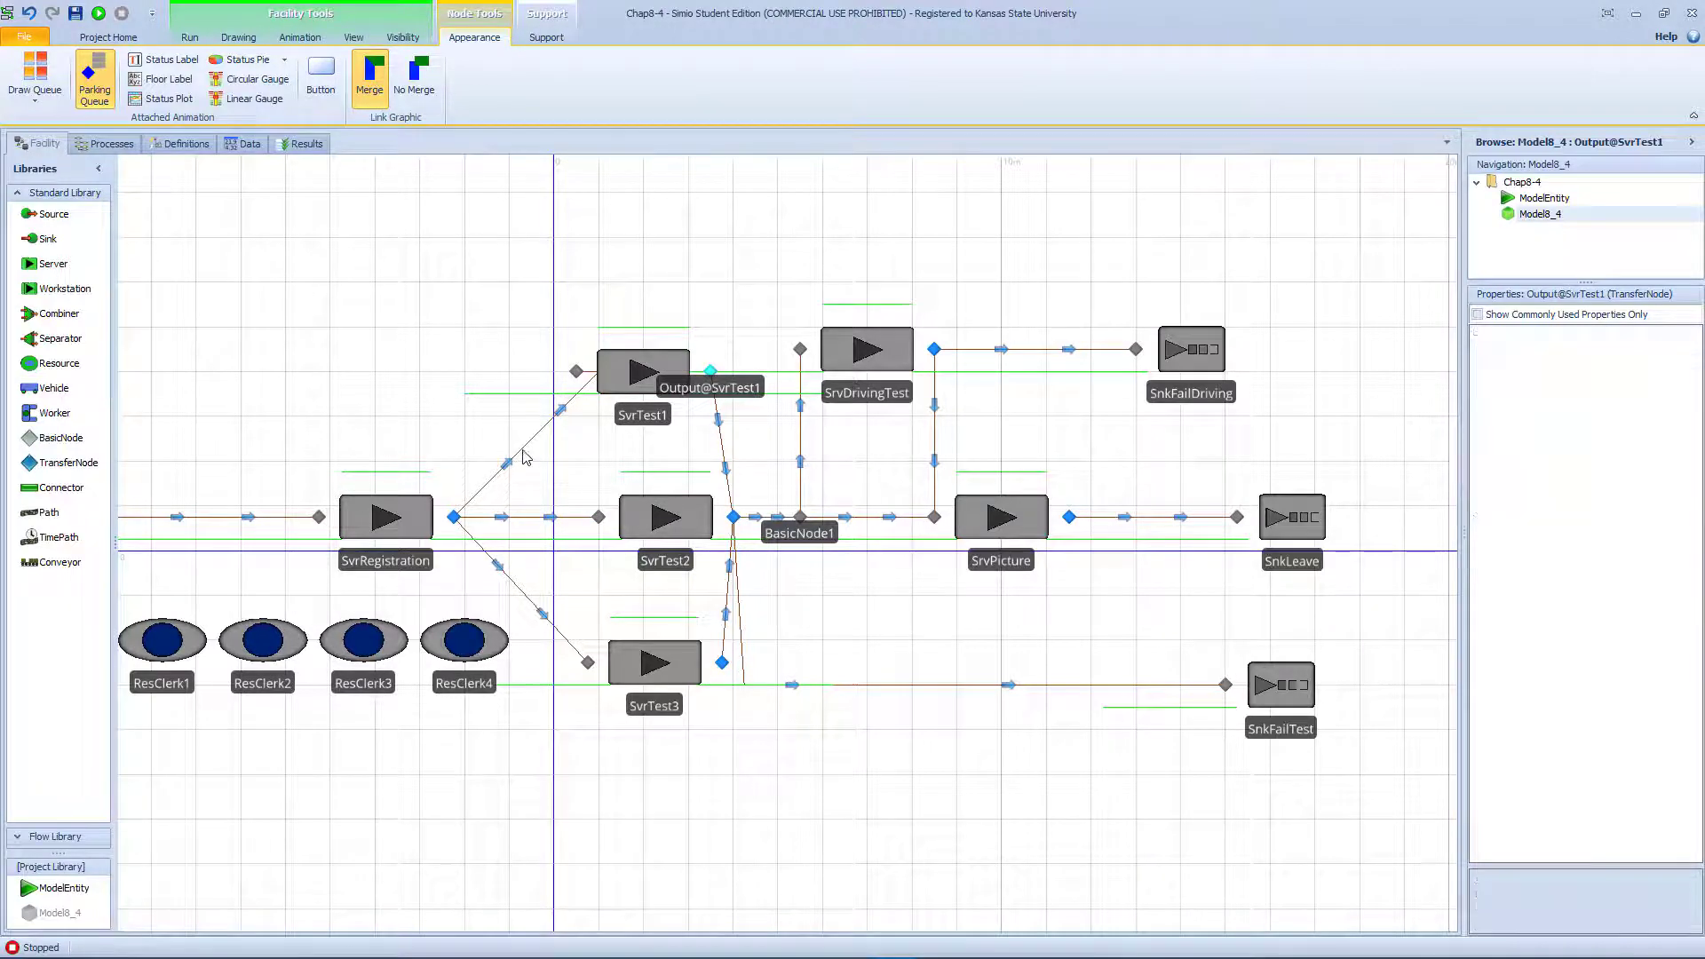
left_click(540, 513)
left_click(523, 460)
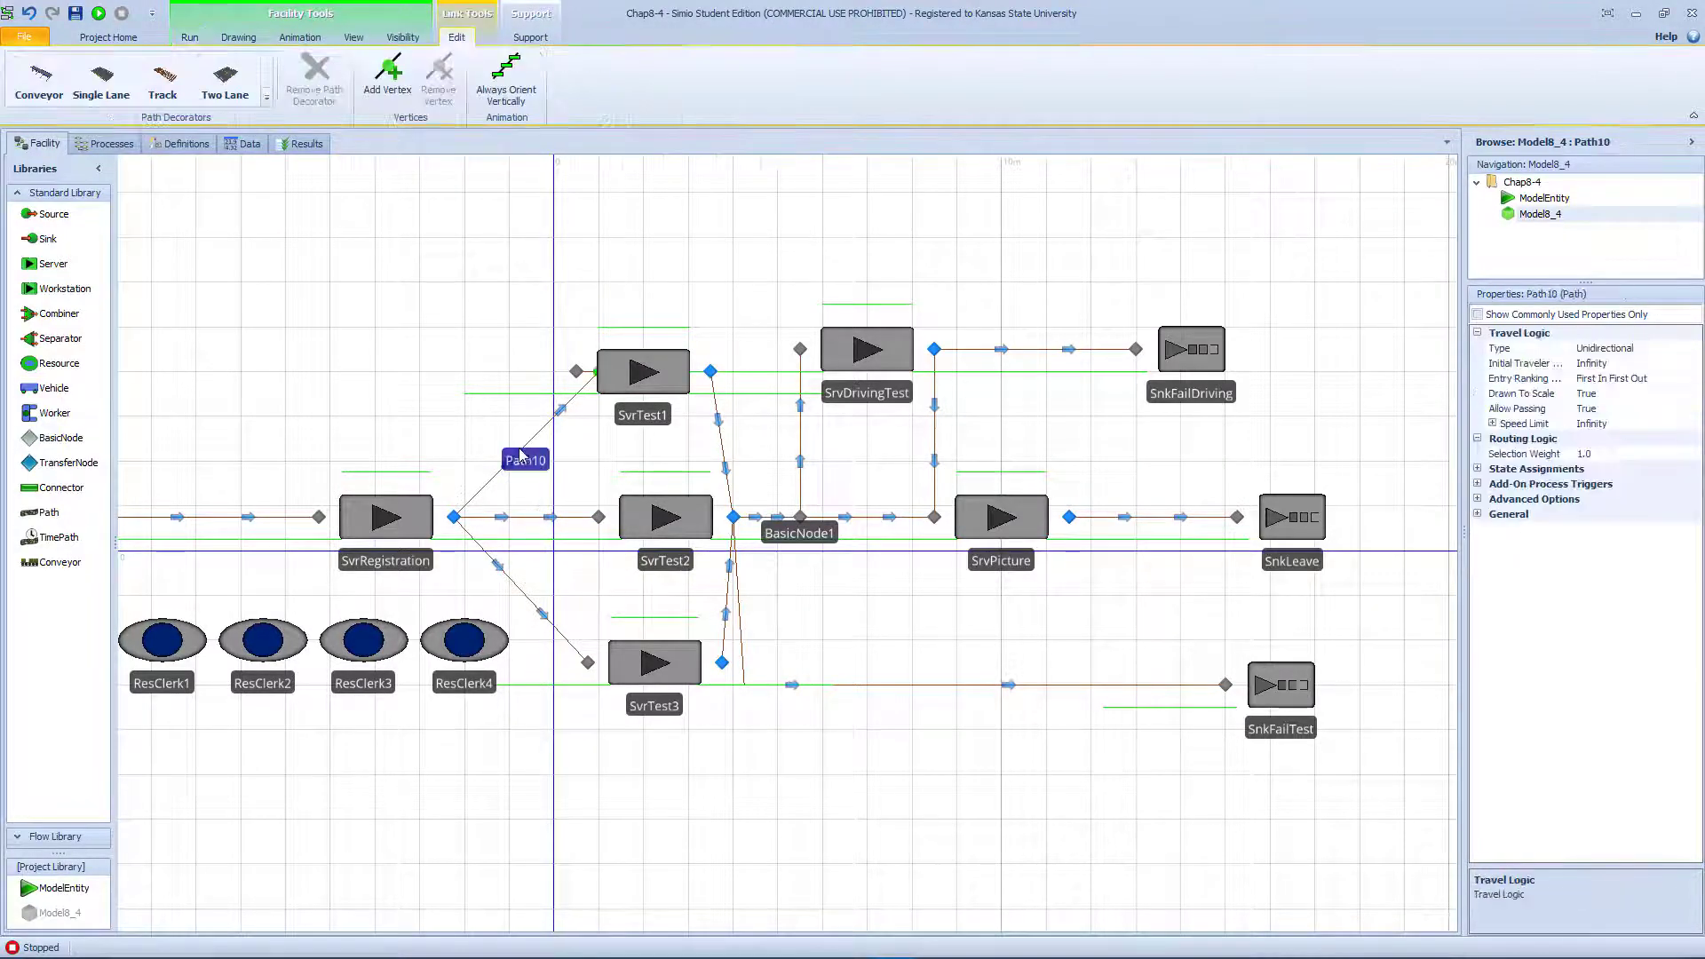
left_click(537, 518)
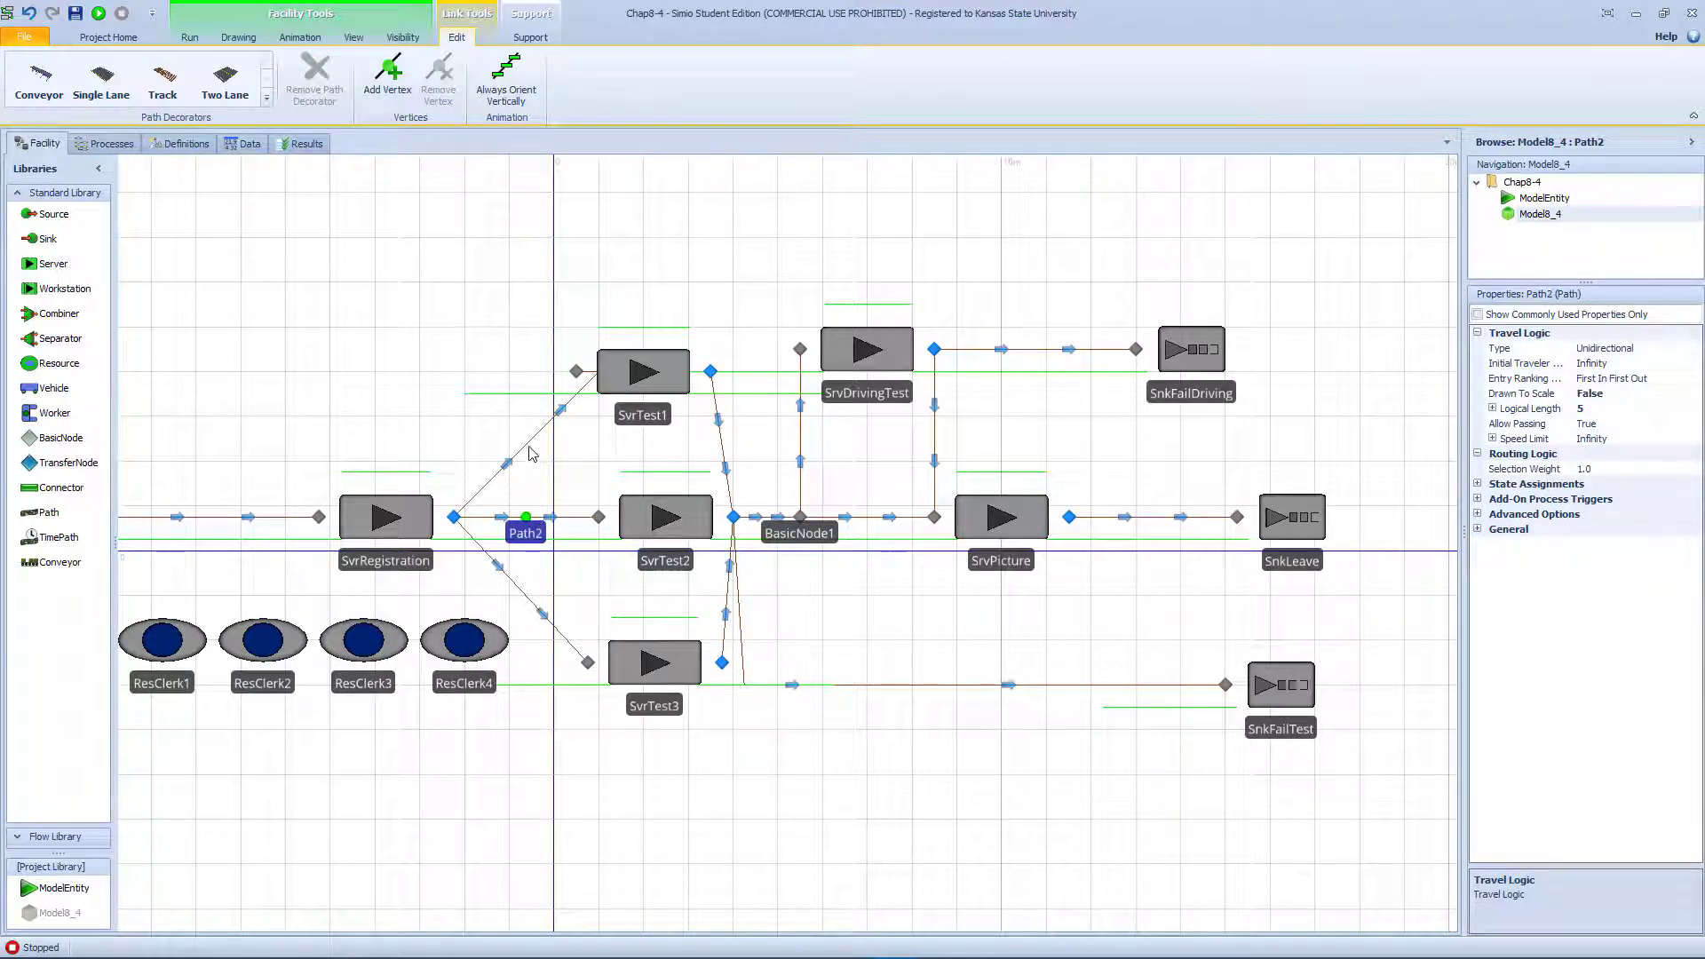
left_click(530, 454, "ctrl")
left_click(538, 611, "ctrl")
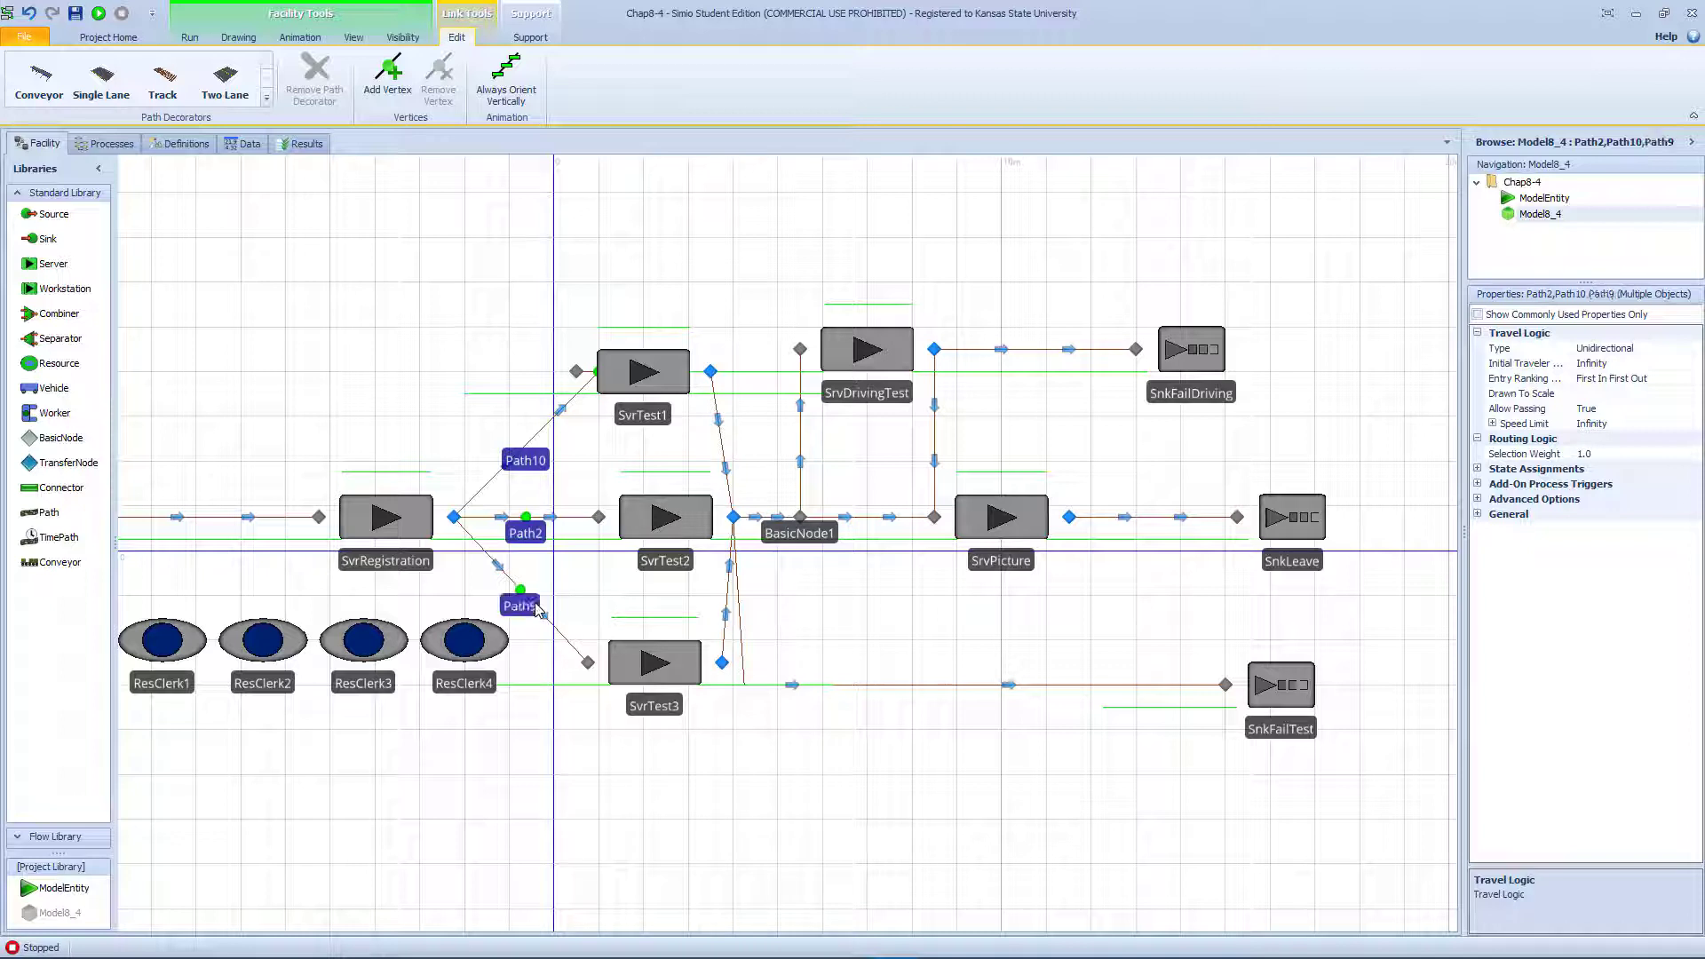
left_click(1624, 396)
left_click(1693, 394)
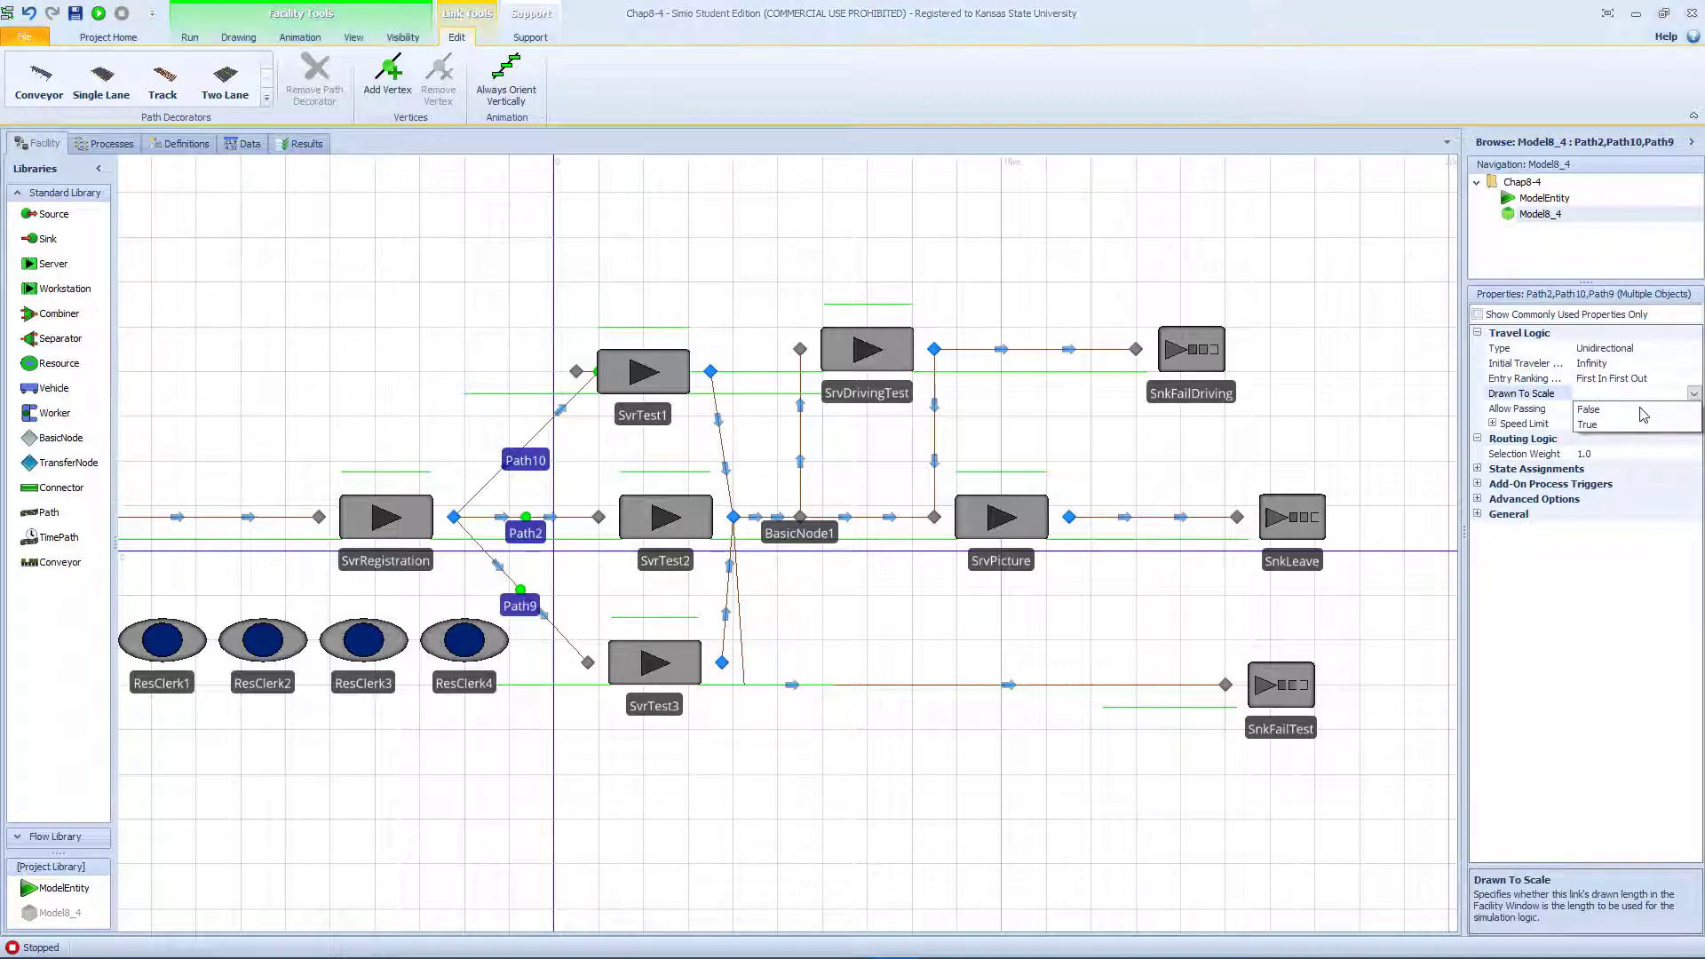
left_click(1642, 412)
left_click(1628, 410)
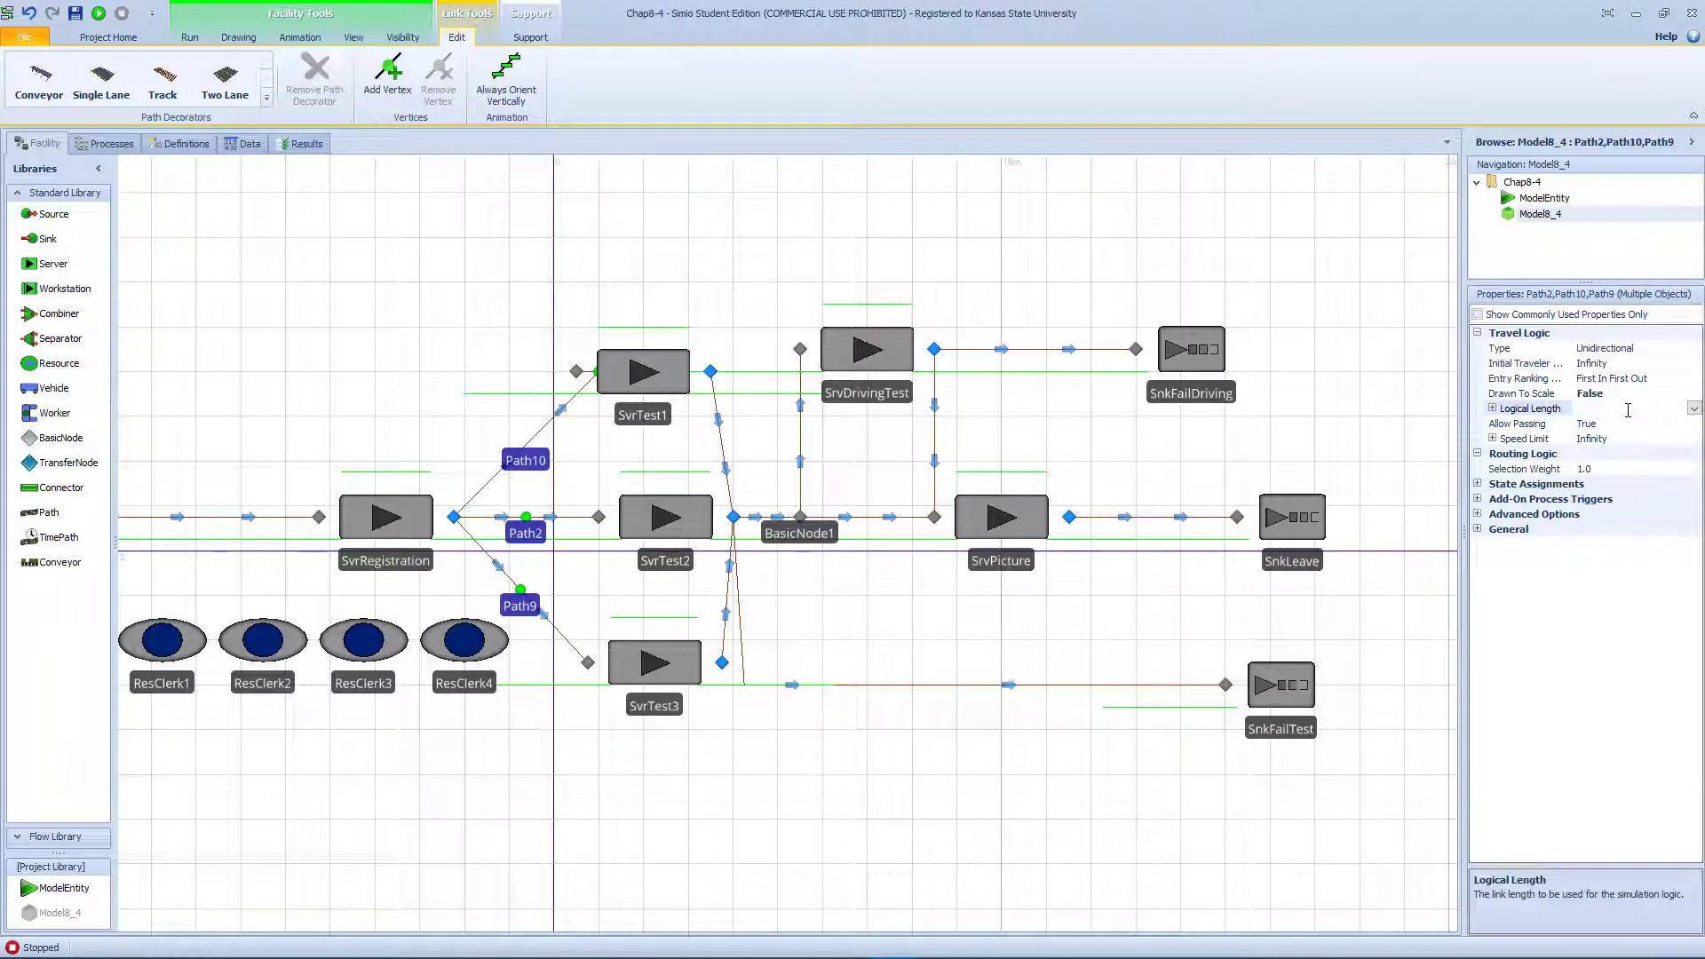
left_click(1390, 382)
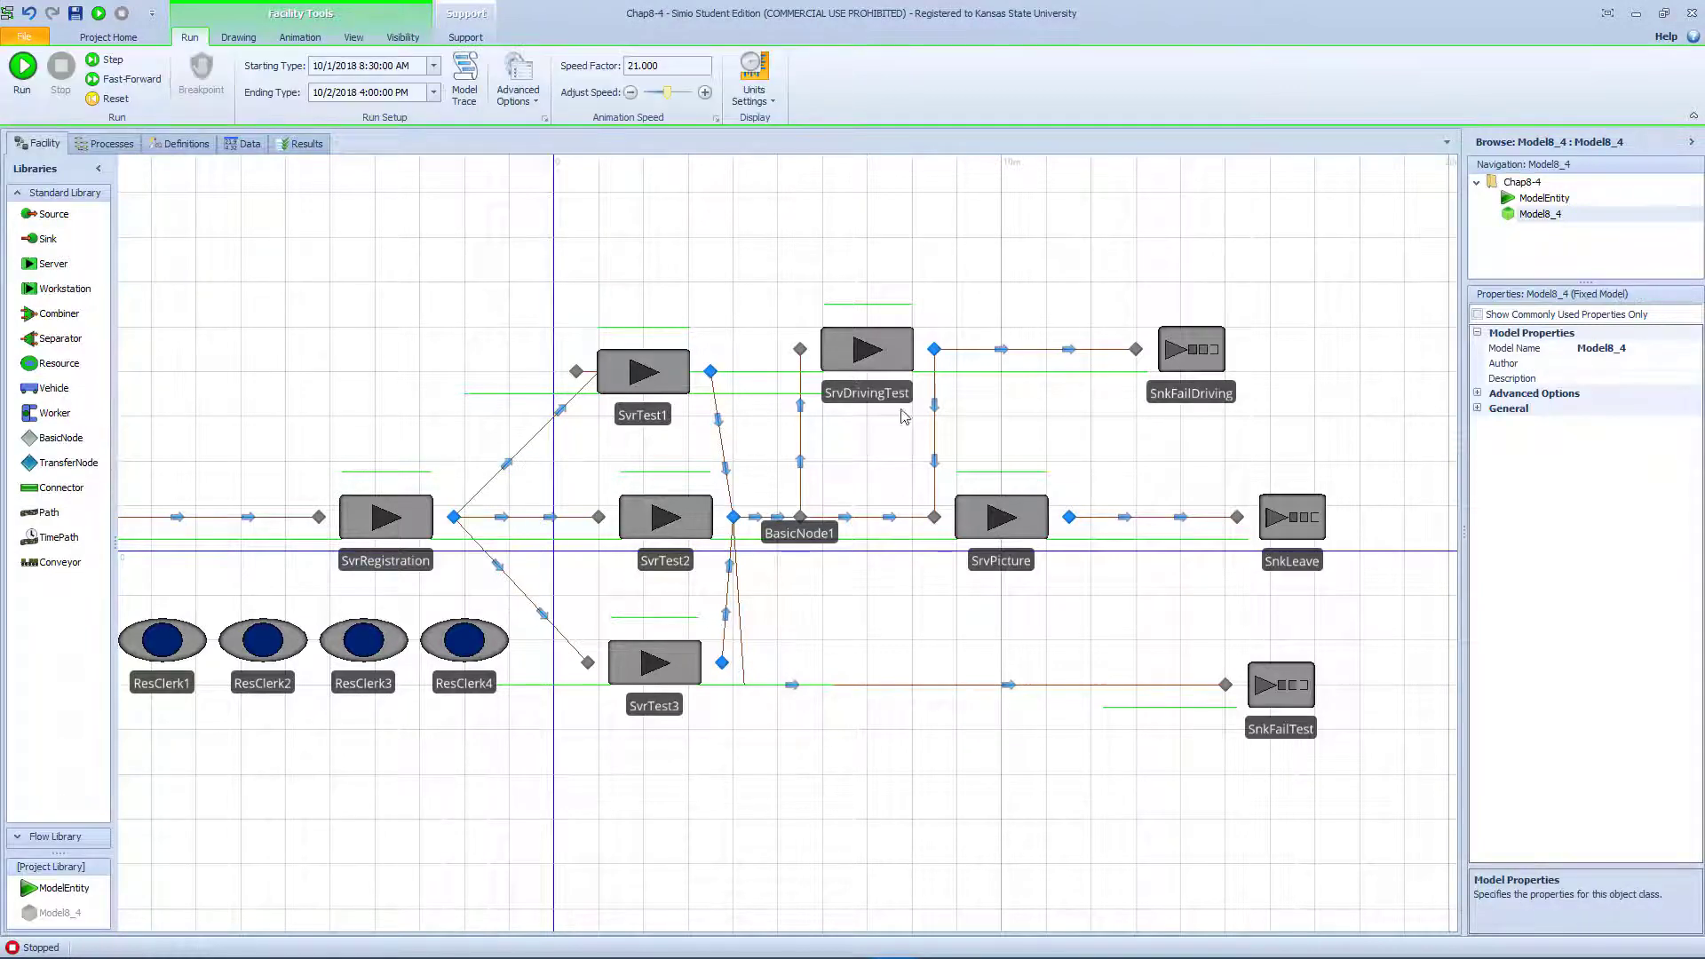
left_click(550, 422)
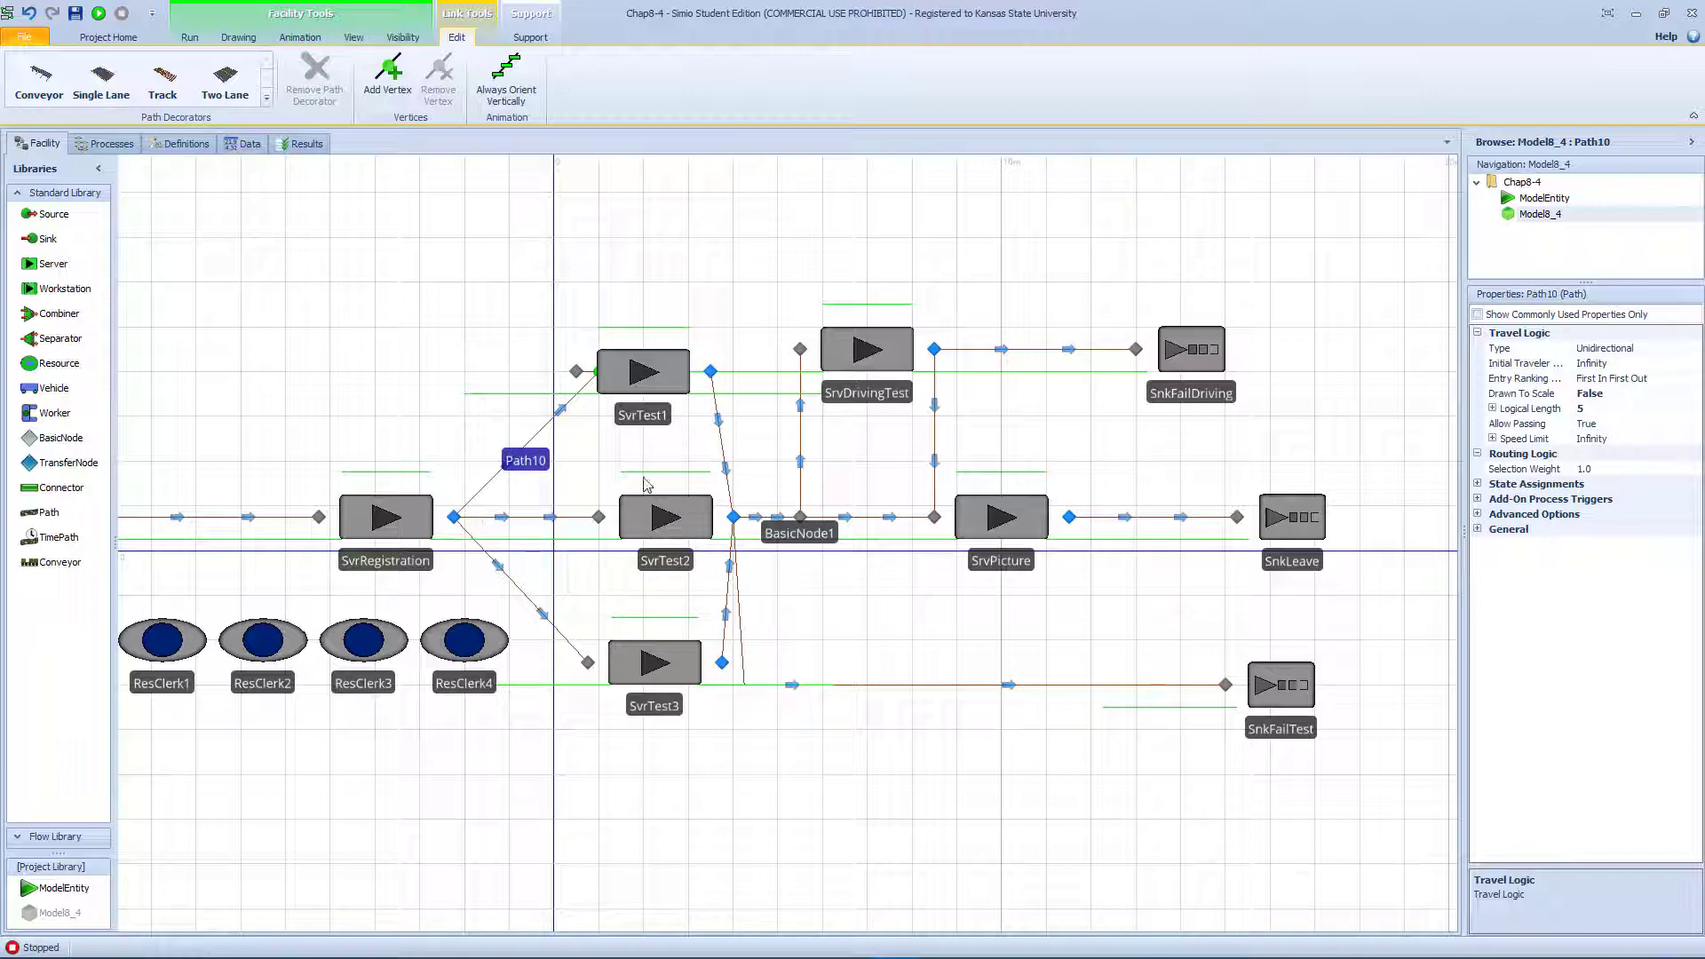
- Set the buffer capacity to 0 in the Buffer Logic of SvrTest1, SvrTest2 and SvrTest3 together
left_click(648, 391)
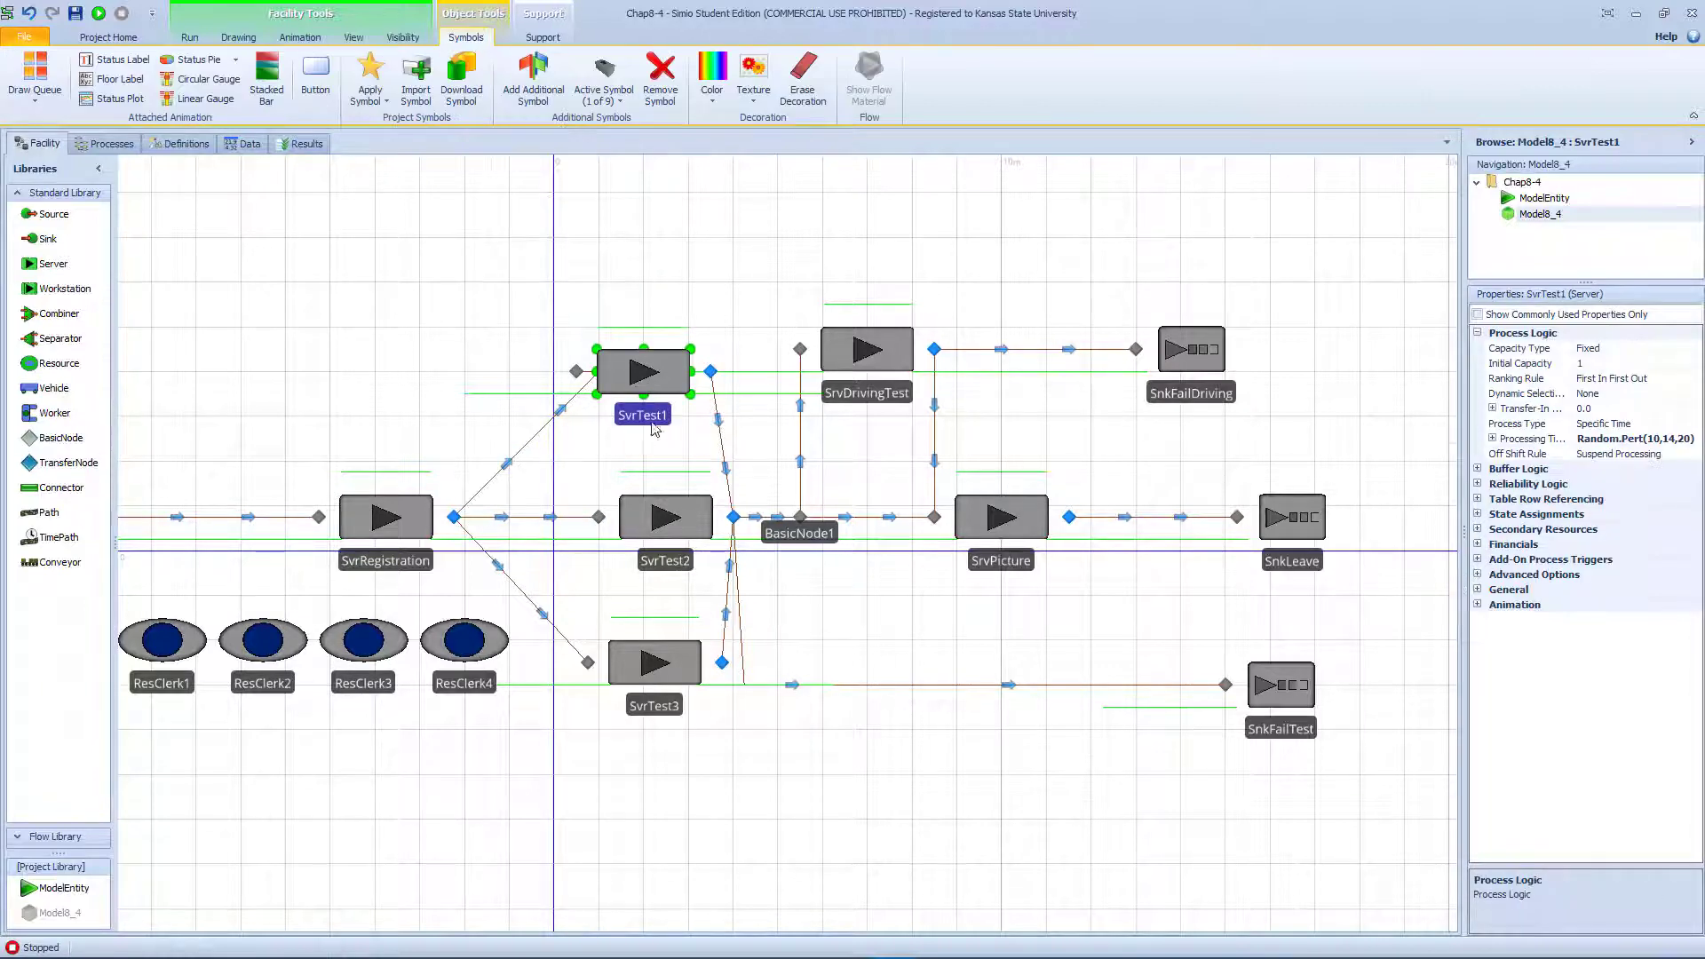
left_click(673, 503, "ctrl")
left_click(684, 672, "ctrl")
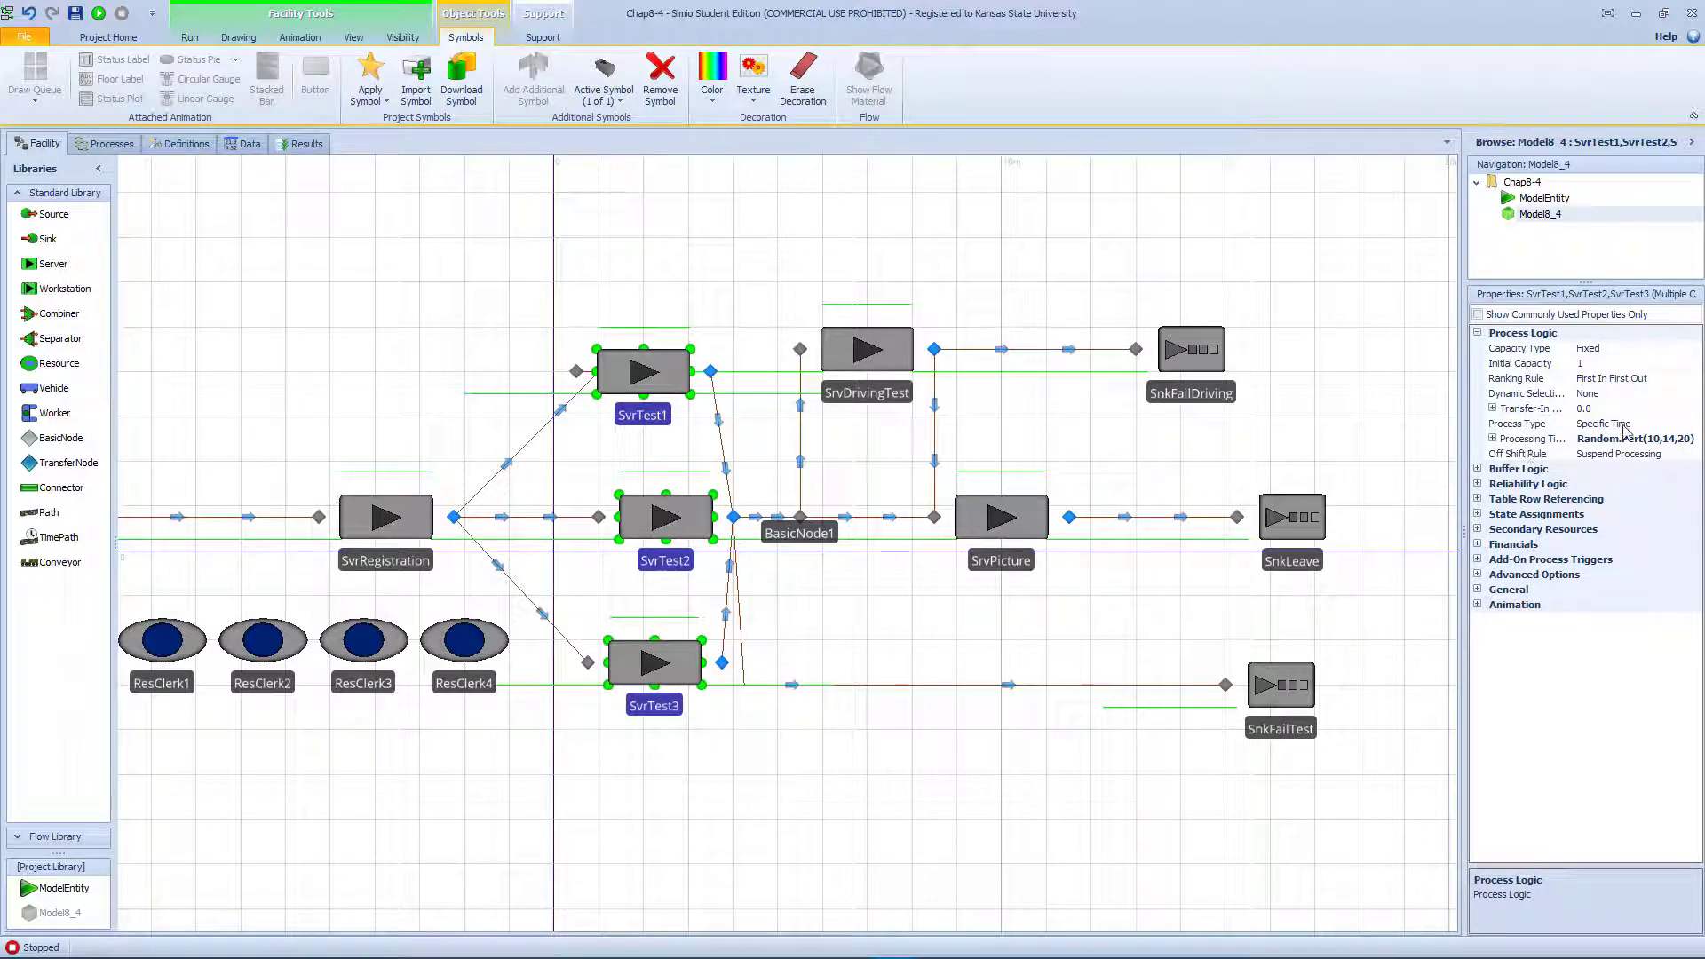
left_click(1478, 469)
left_click(1639, 498)
left_click_drag(1638, 498, 1565, 502)
type("0")
left_click(1193, 491)
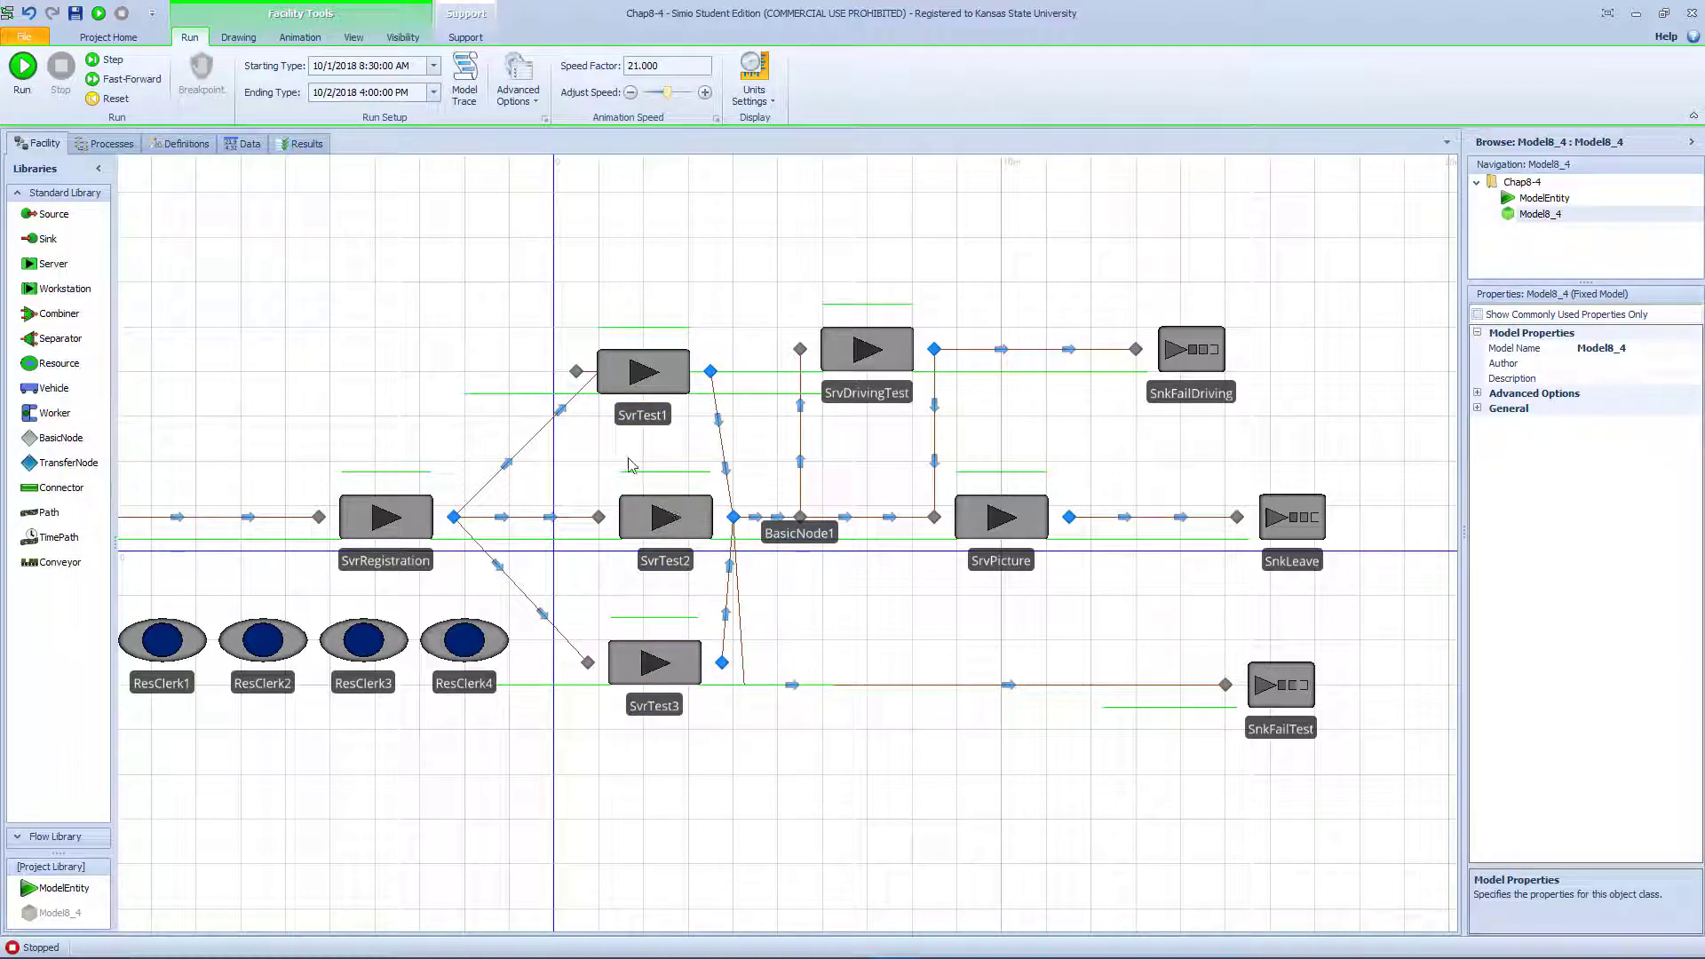
- Remove the extra vertex near SvrTest1 from the path between SvrRegistration and SvrTest1
left_click(588, 395)
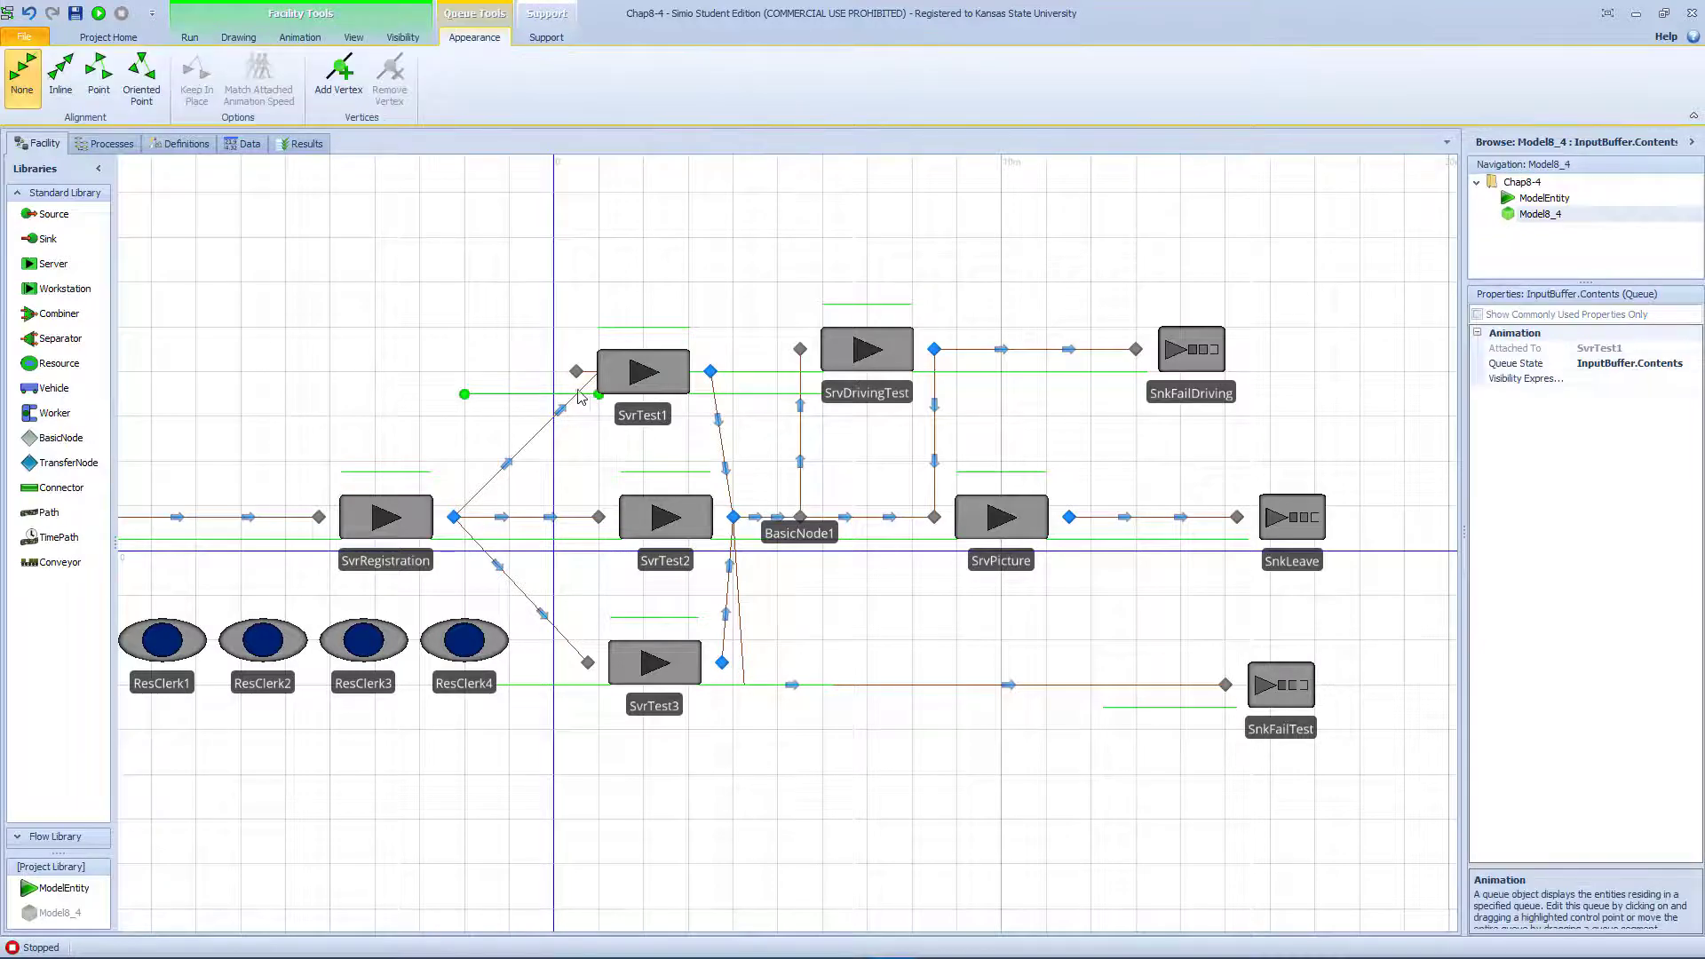
left_click(582, 393)
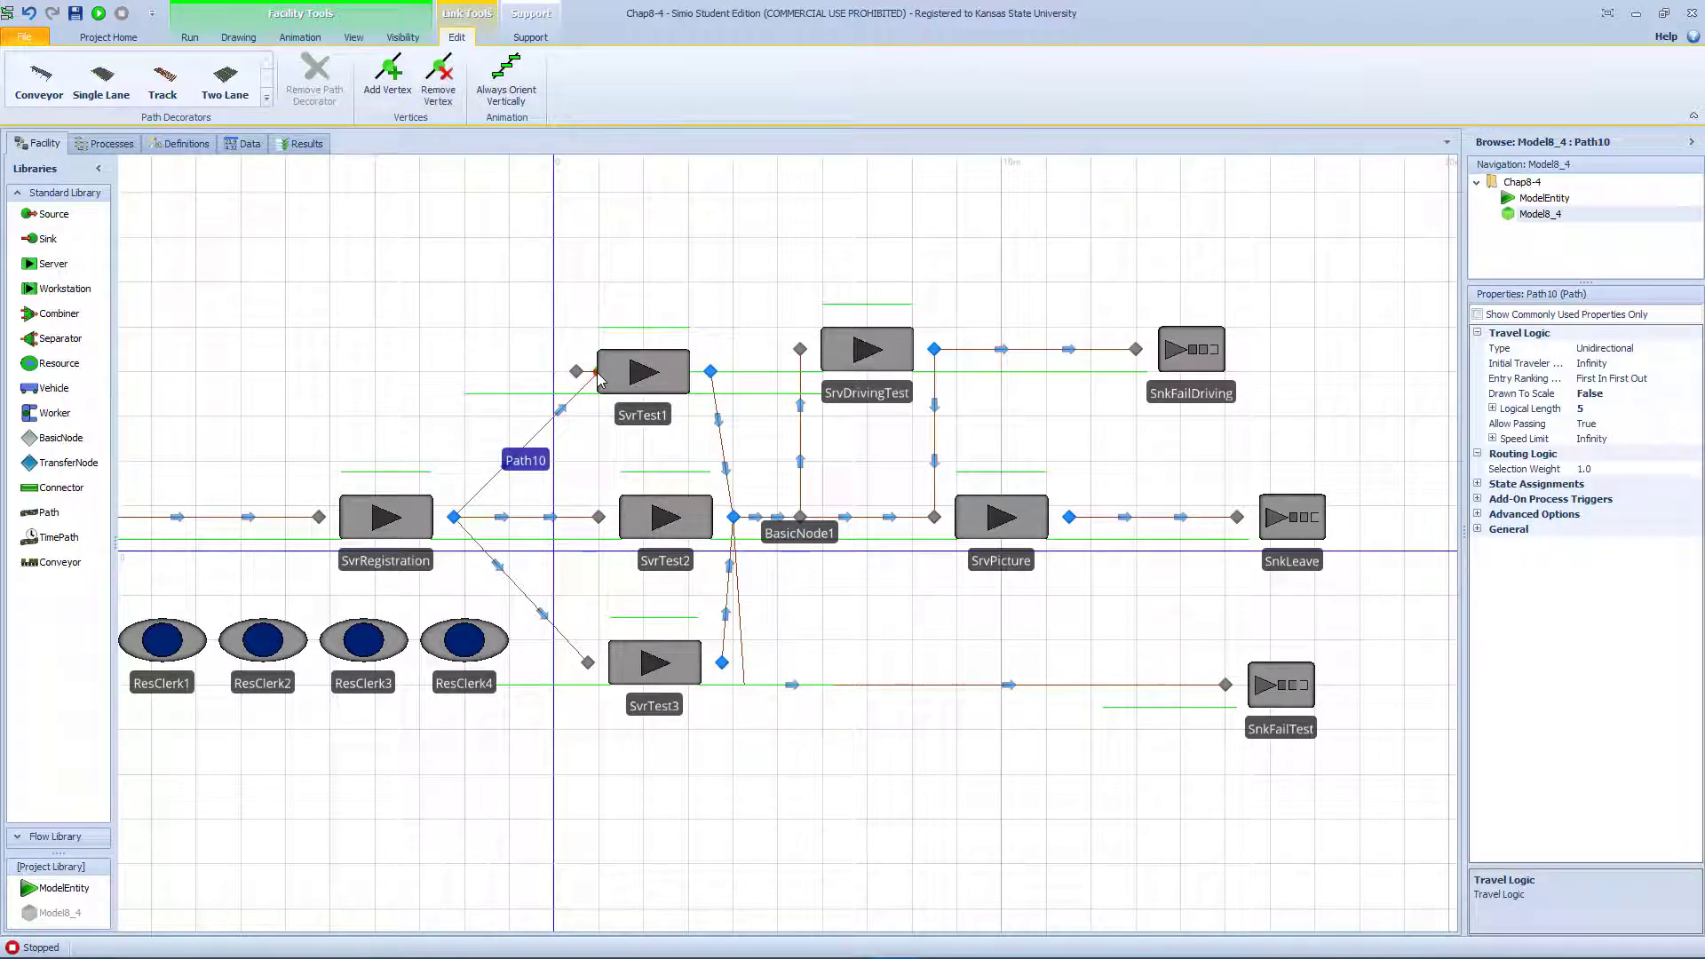
right_click(598, 373)
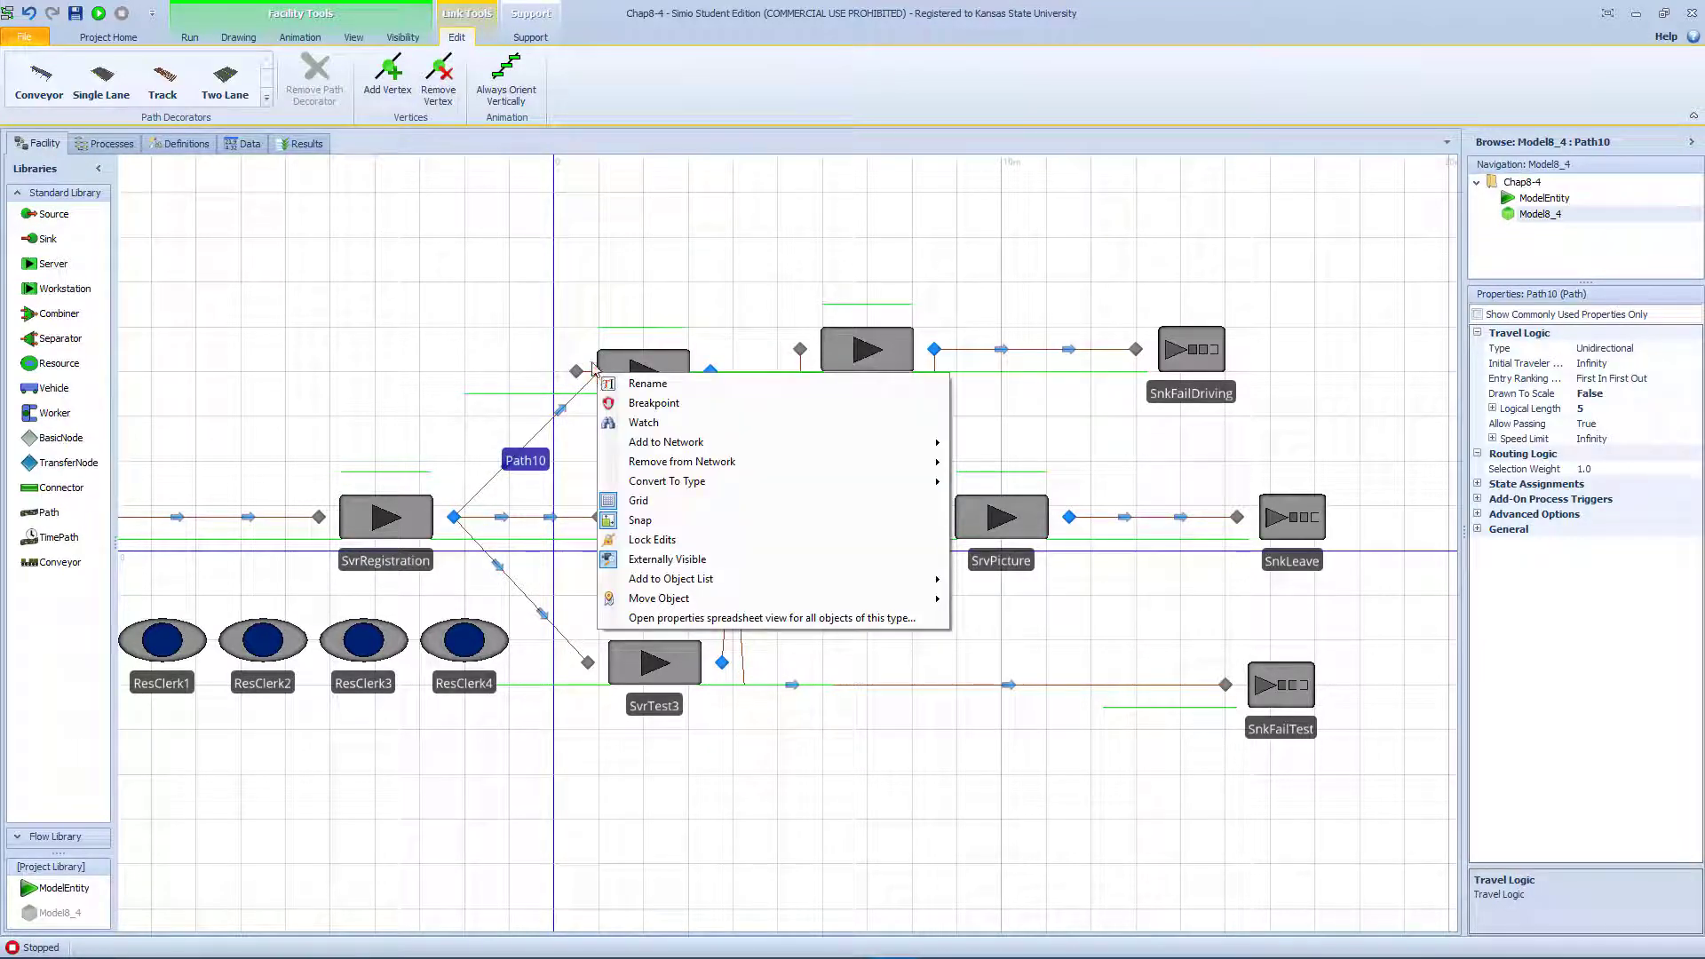
key("Escape")
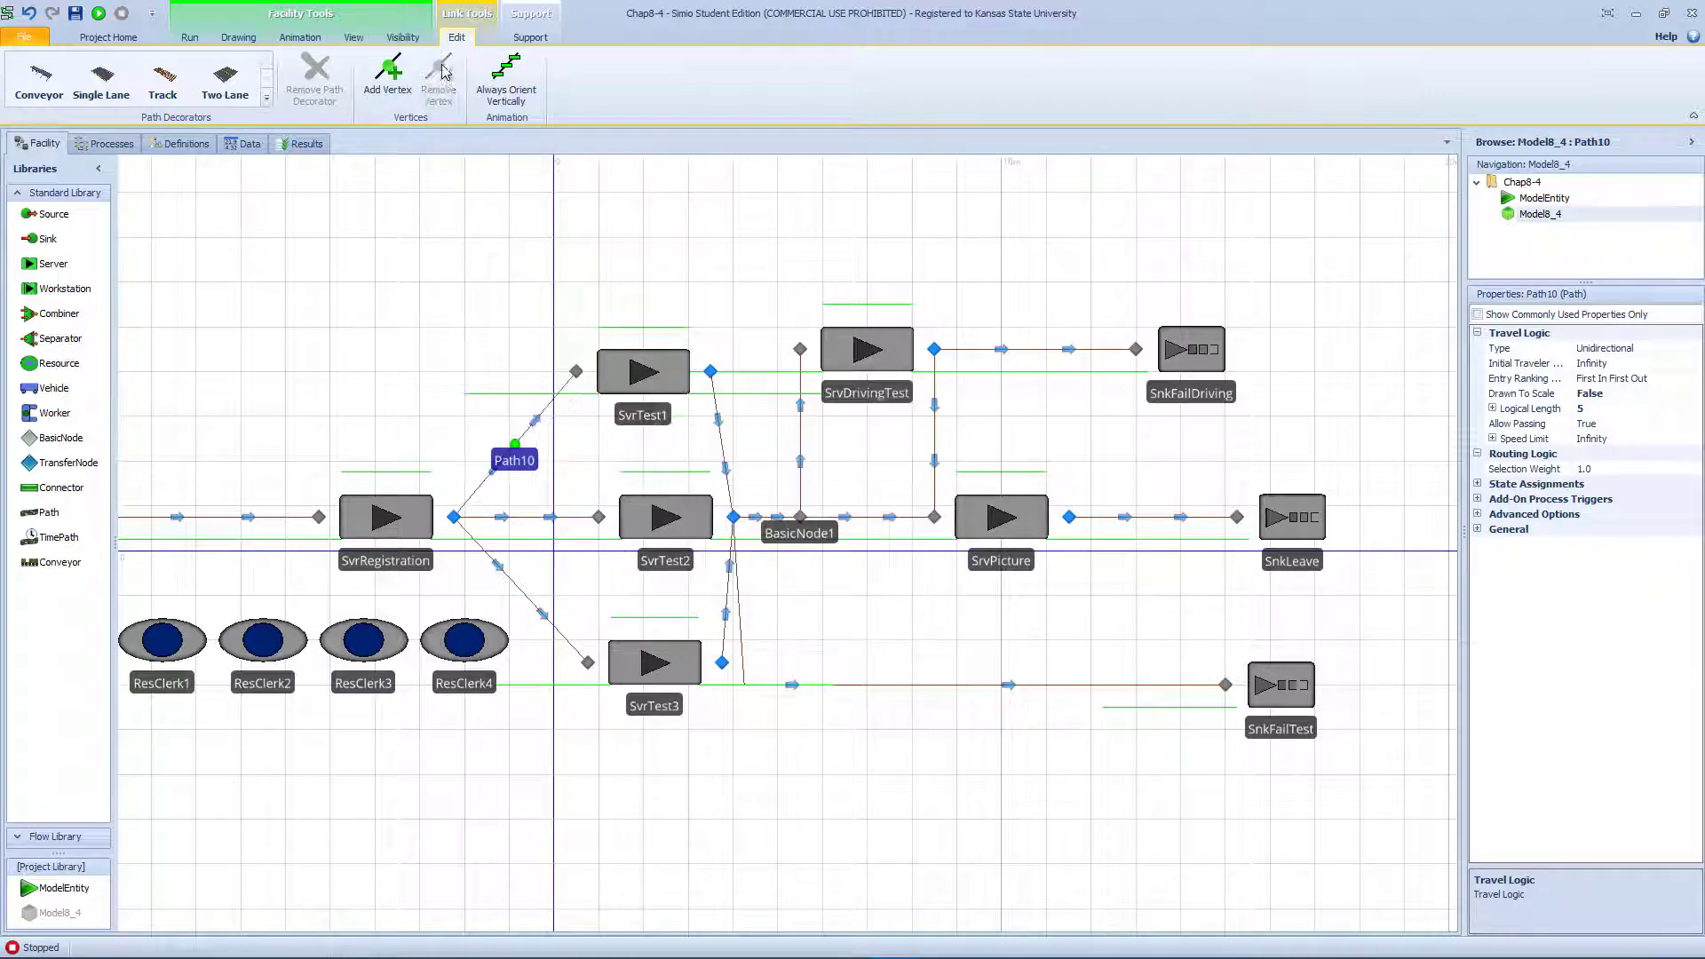
- Create a node list in the model definitions and name it LstTesters
left_click(496, 293)
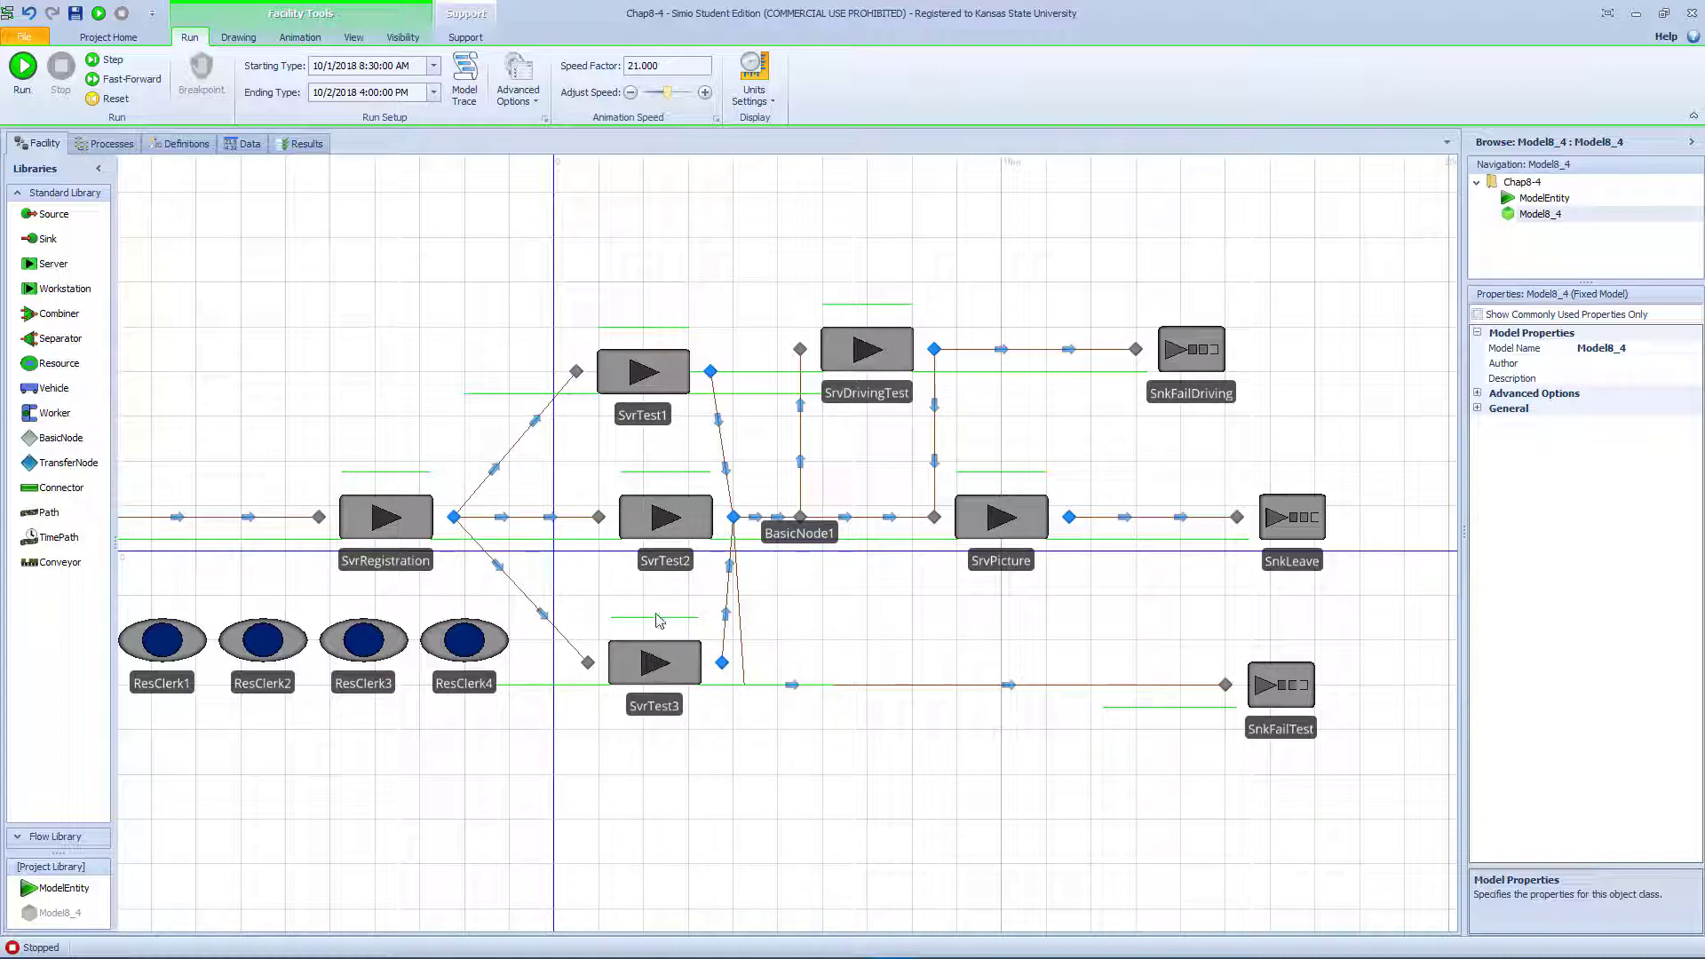
left_click(179, 145)
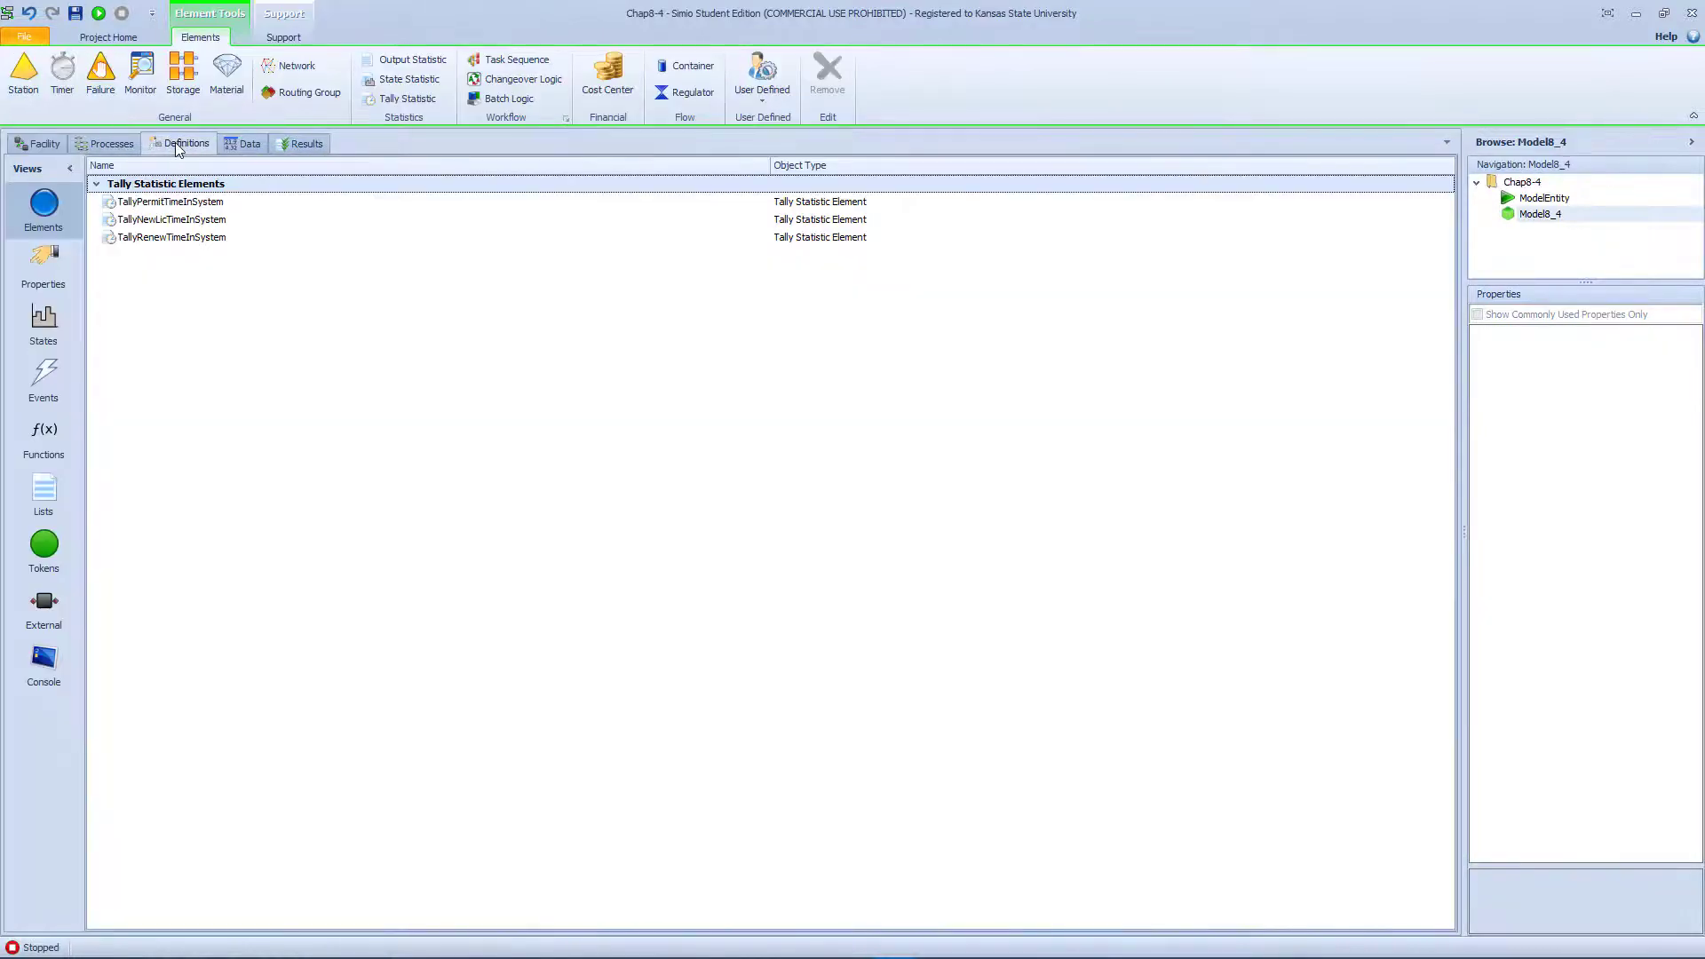
left_click(42, 499)
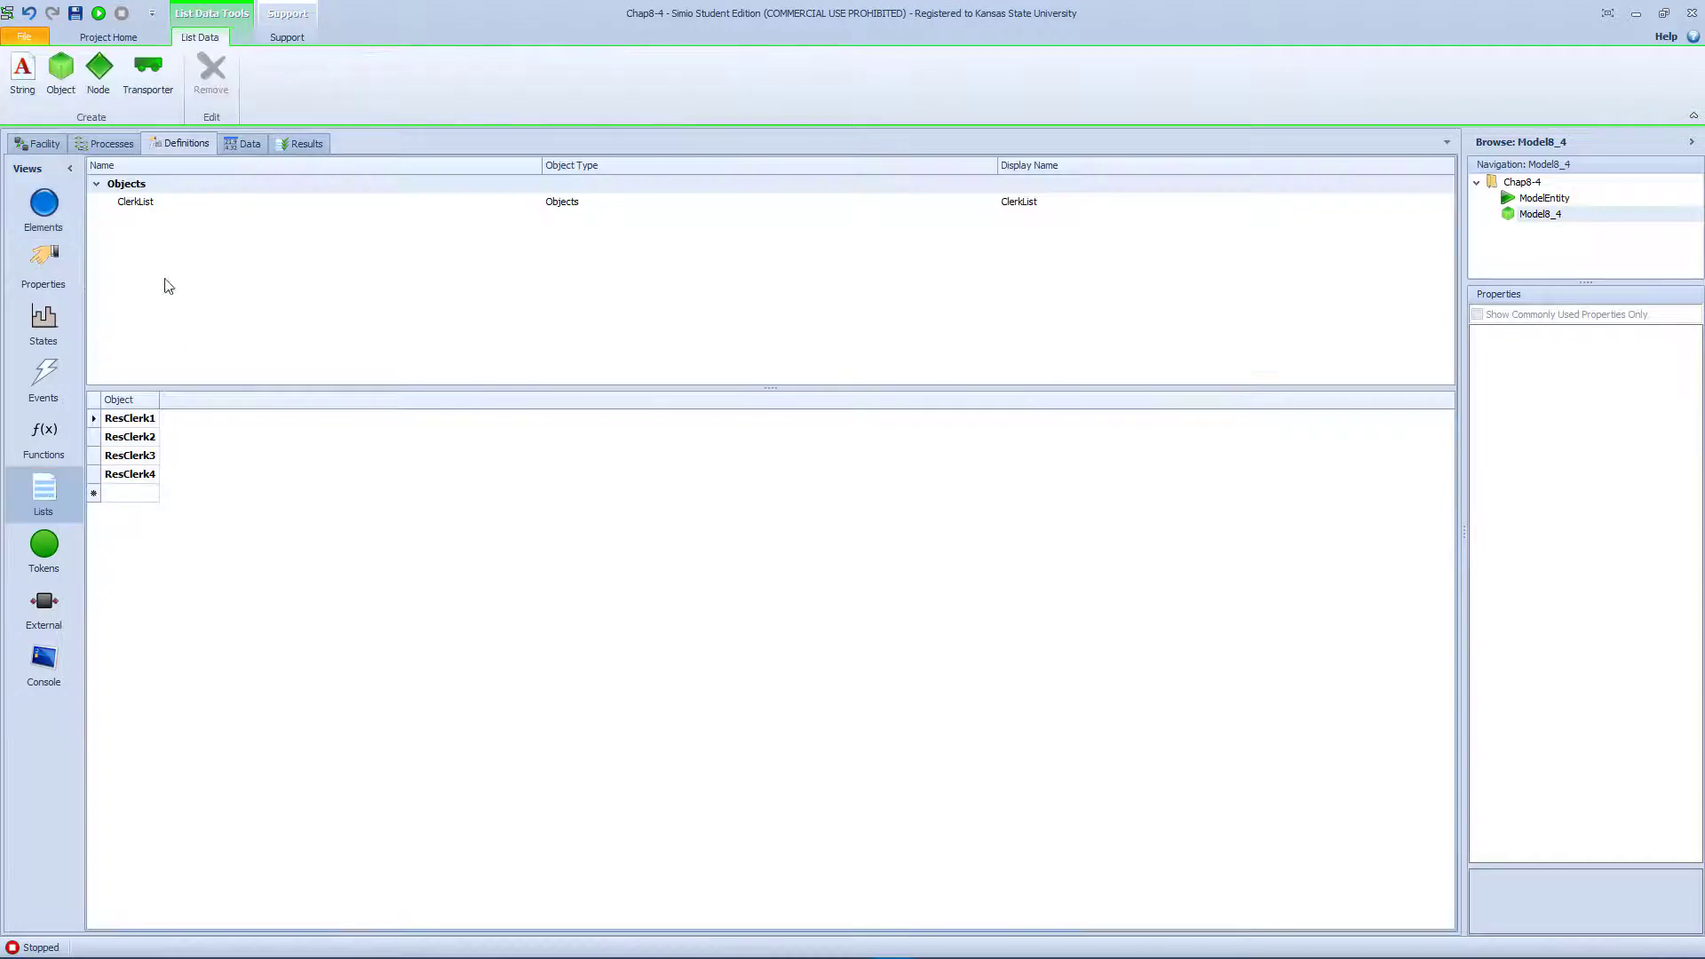
left_click(99, 71)
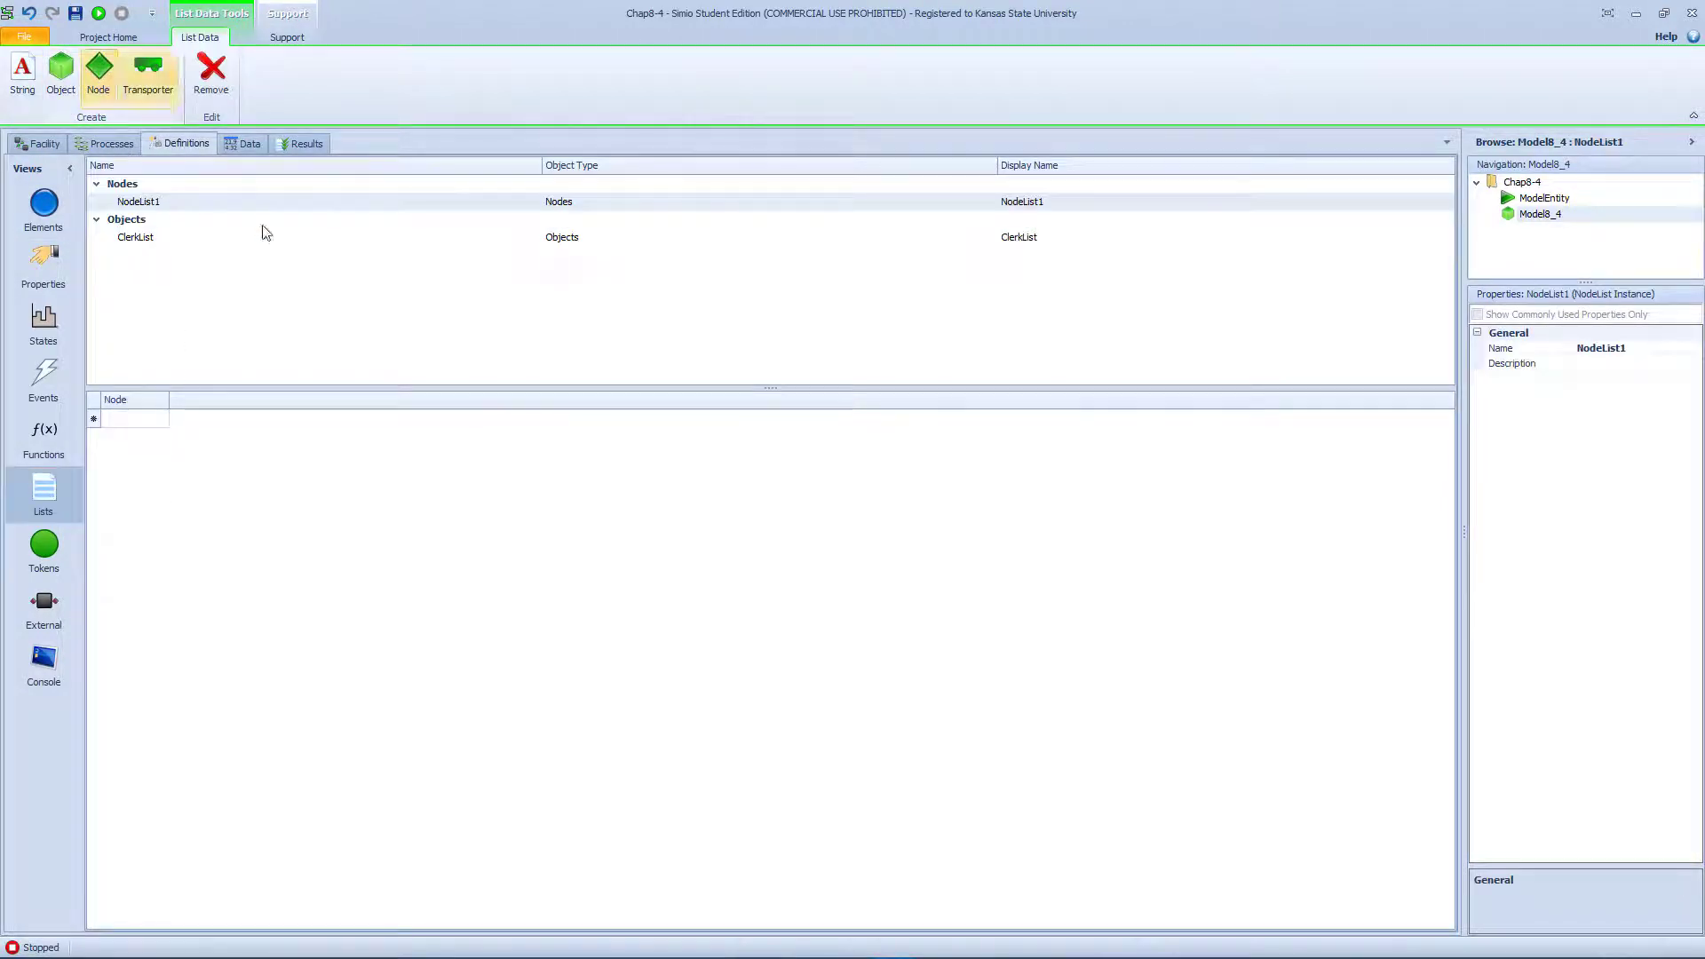
left_click(166, 202)
left_click(166, 200)
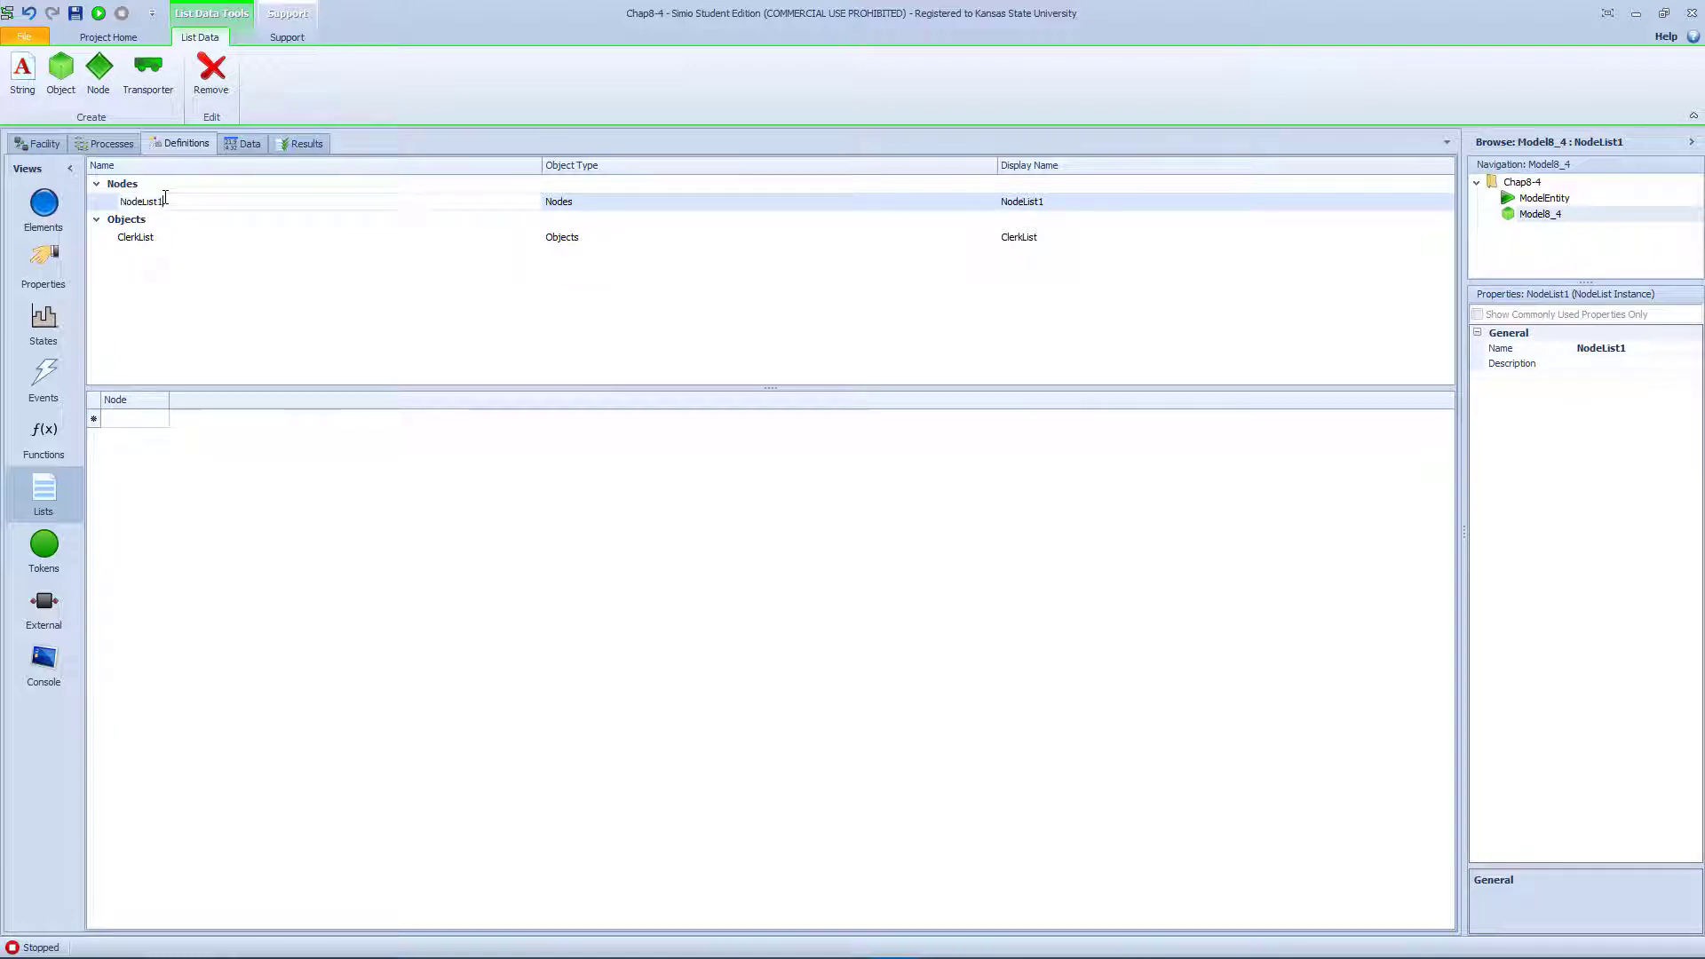
left_click_drag(160, 196, 102, 193)
type("LstTester")
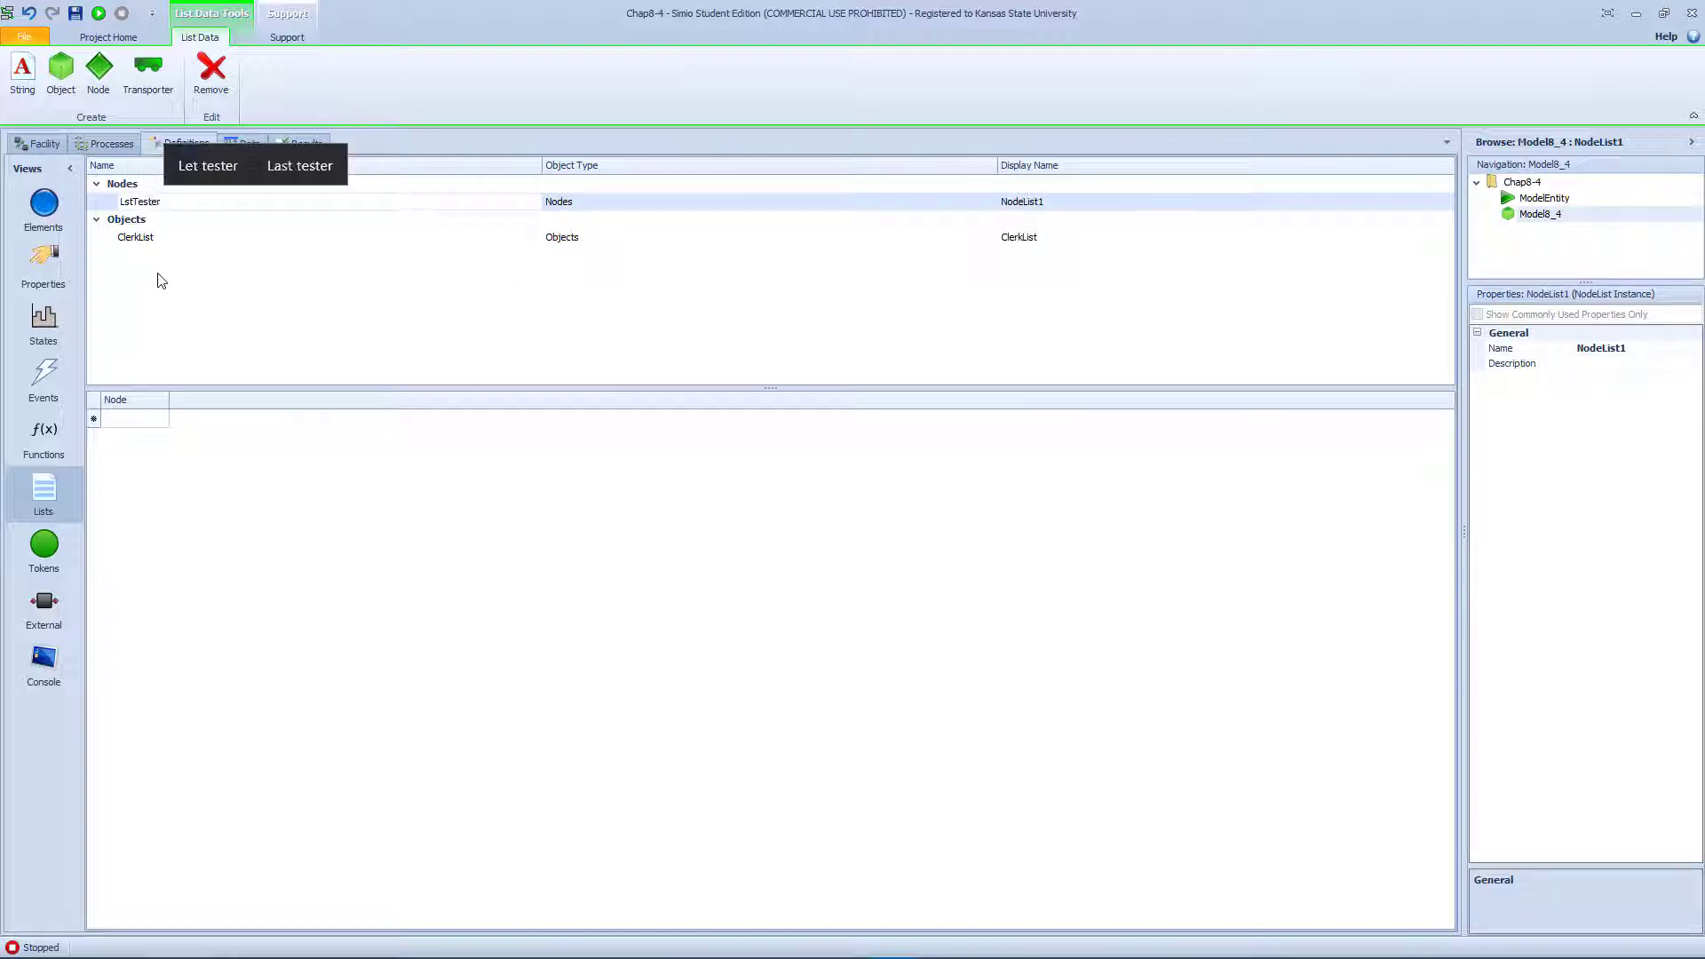
type("s")
key("Return")
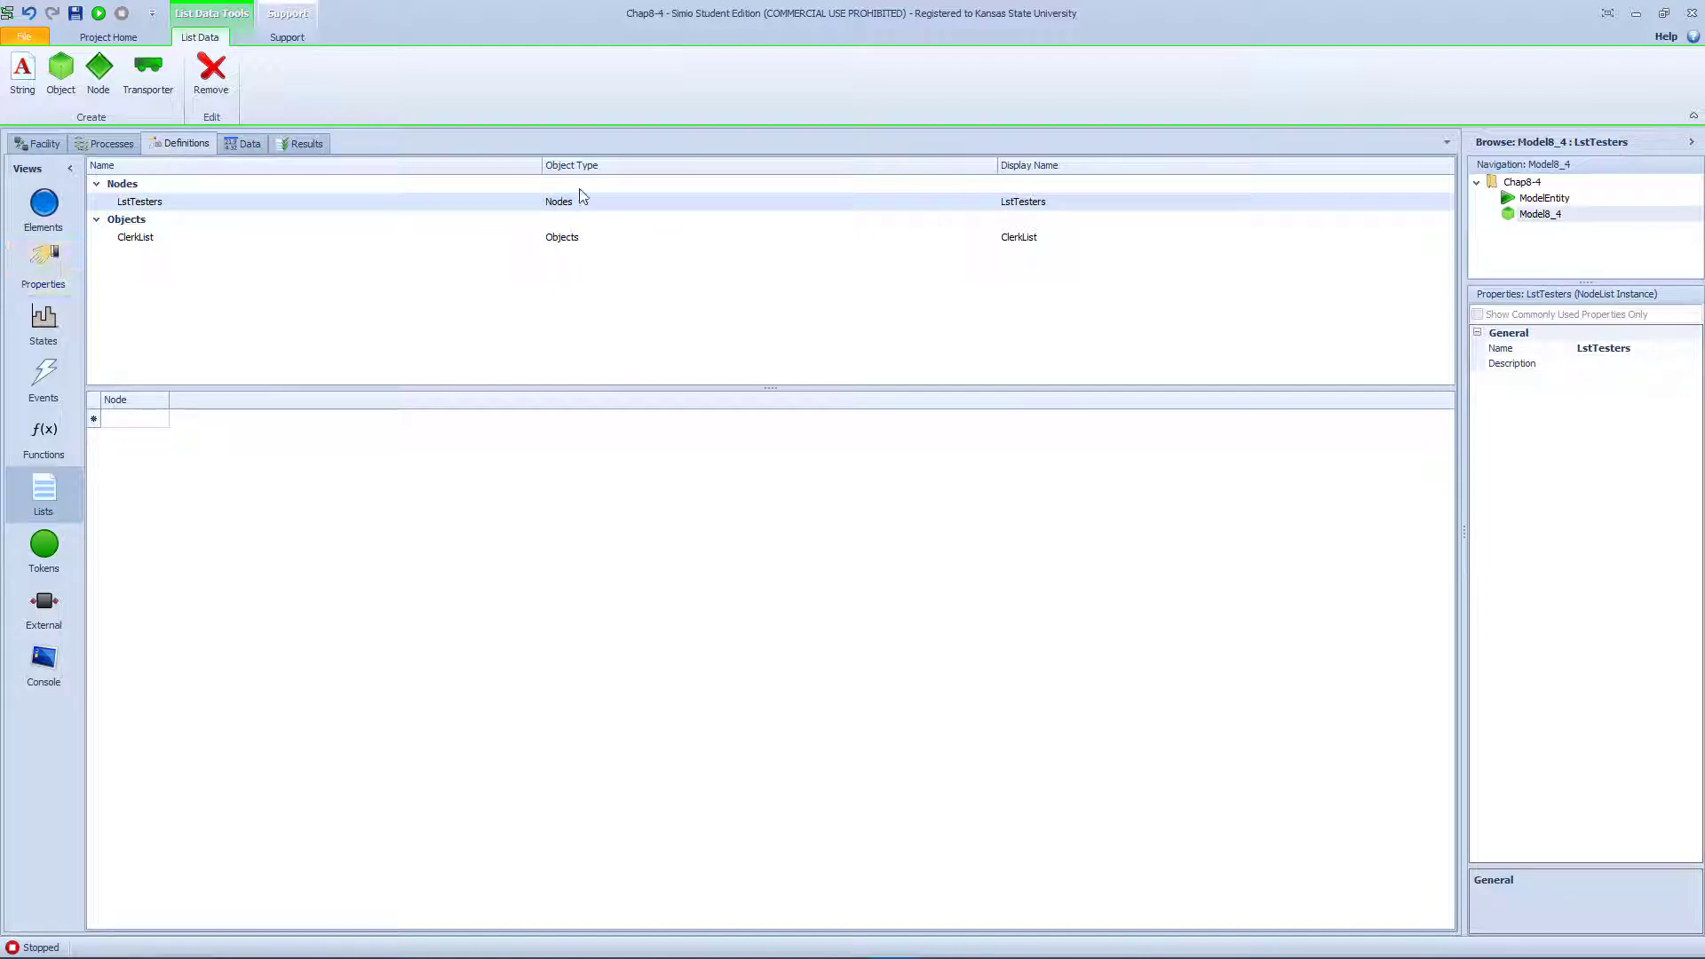
- Set the SvrRegistration output node's Entity Destination Type to Select From List with LstTesters as the node list
left_click(49, 143)
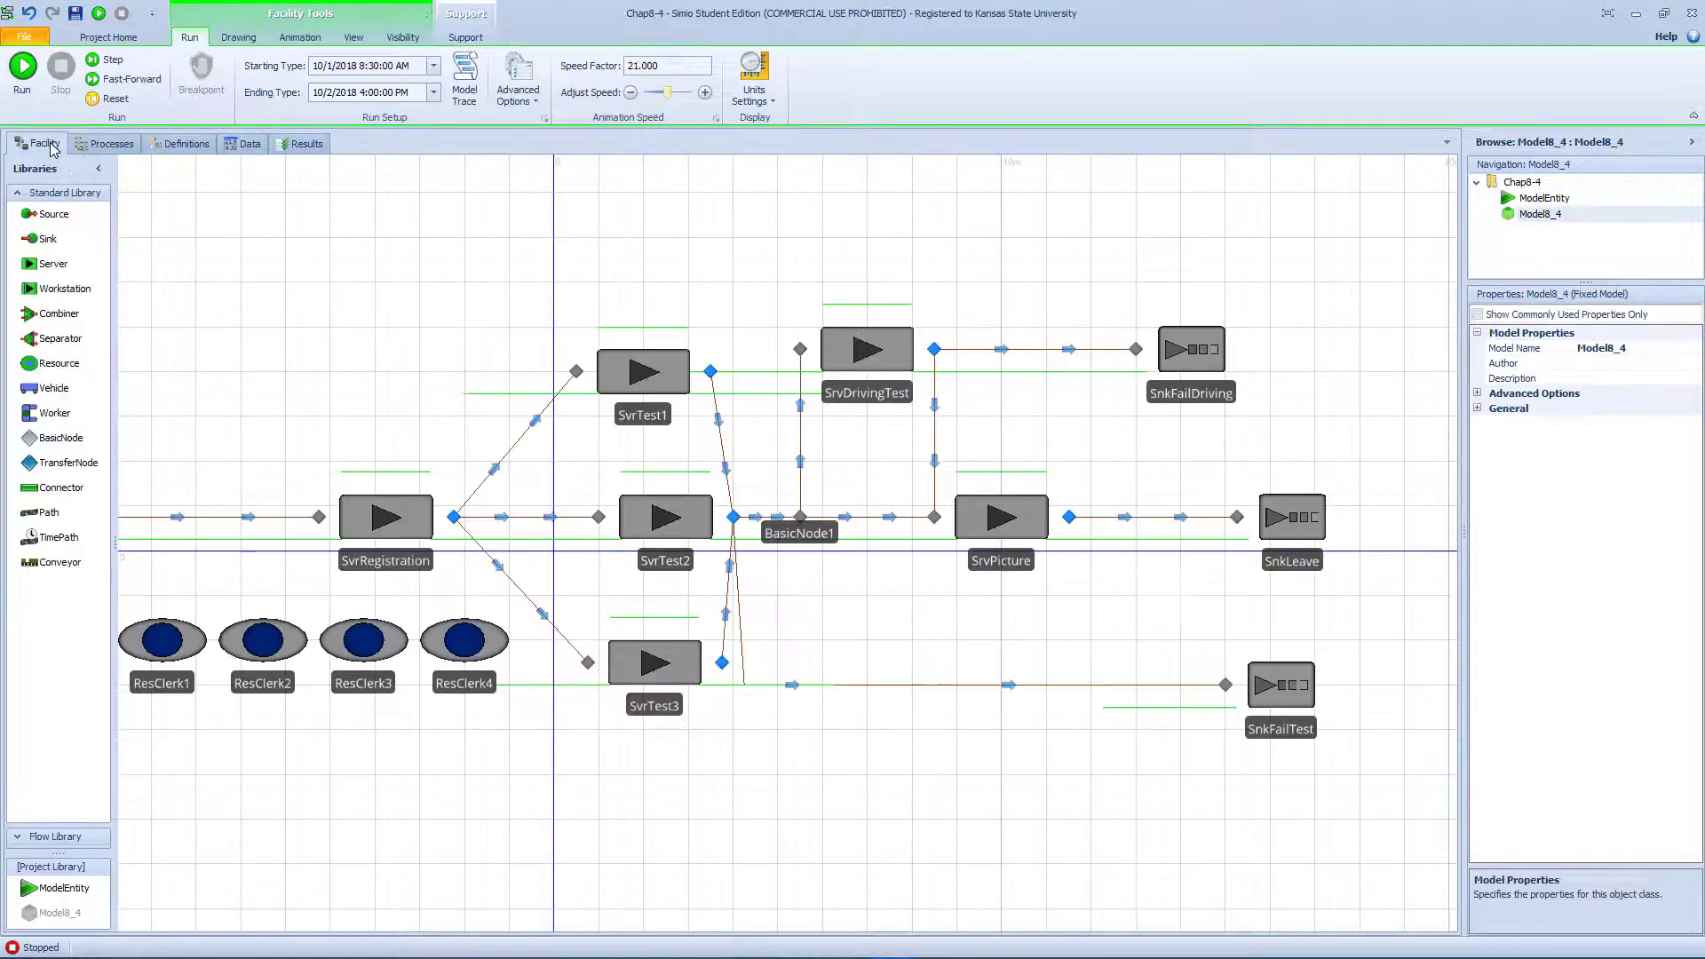
left_click(454, 516)
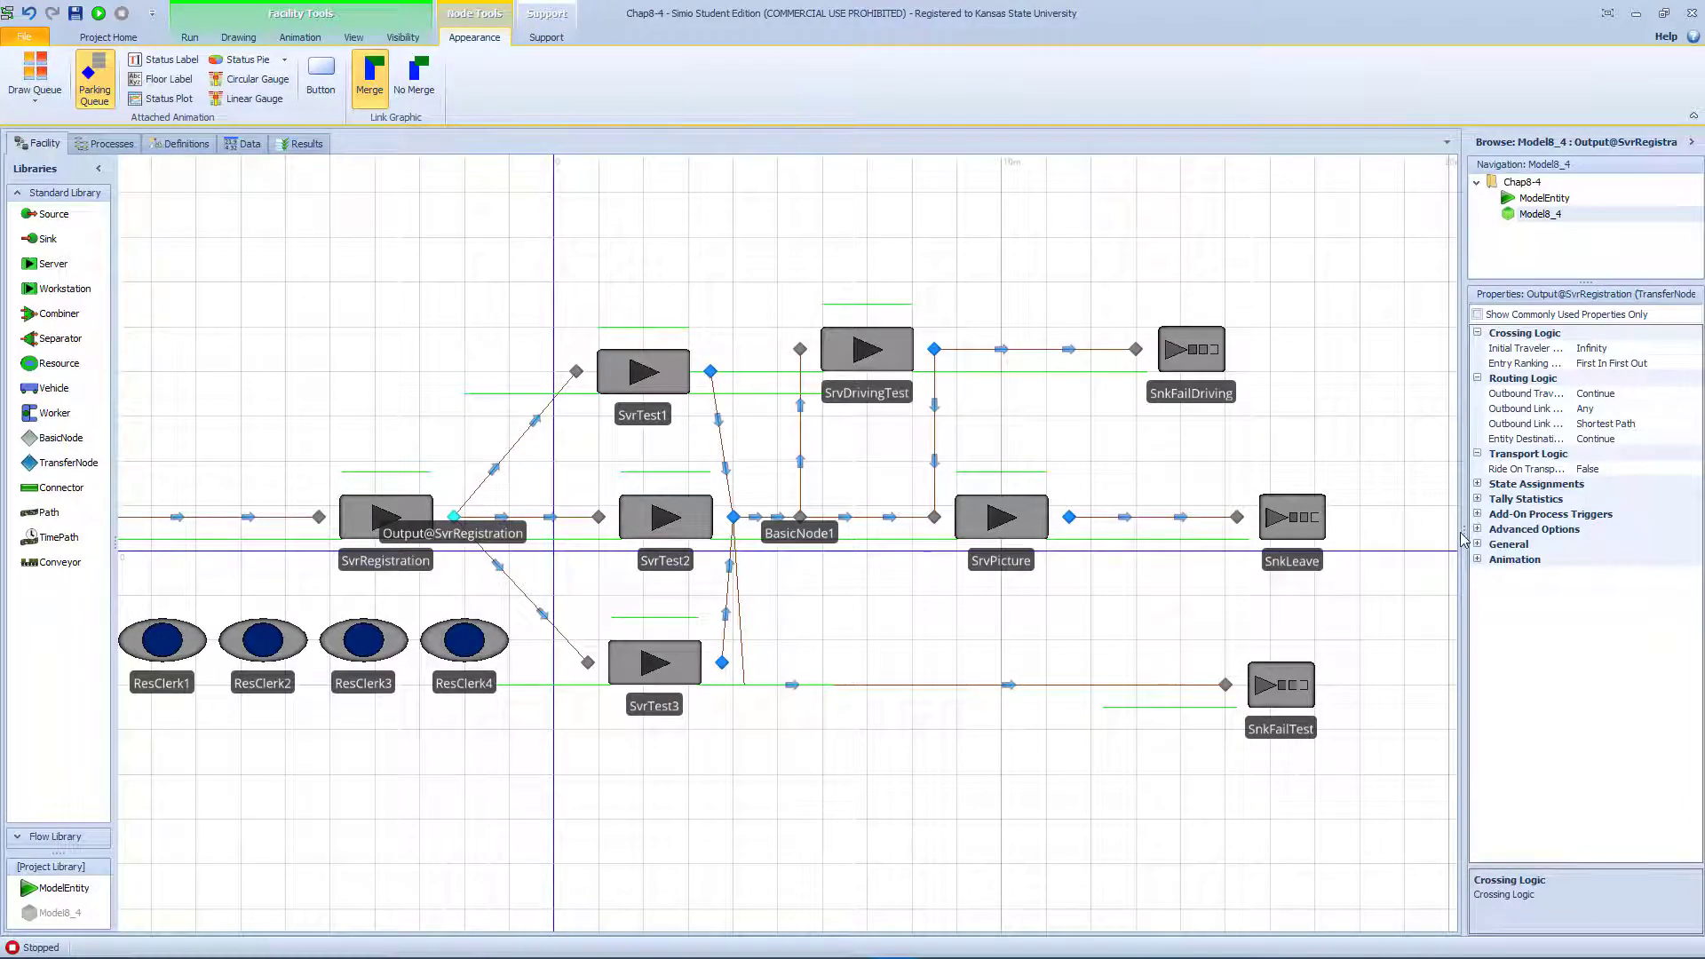
left_click_drag(1464, 530, 1022, 531)
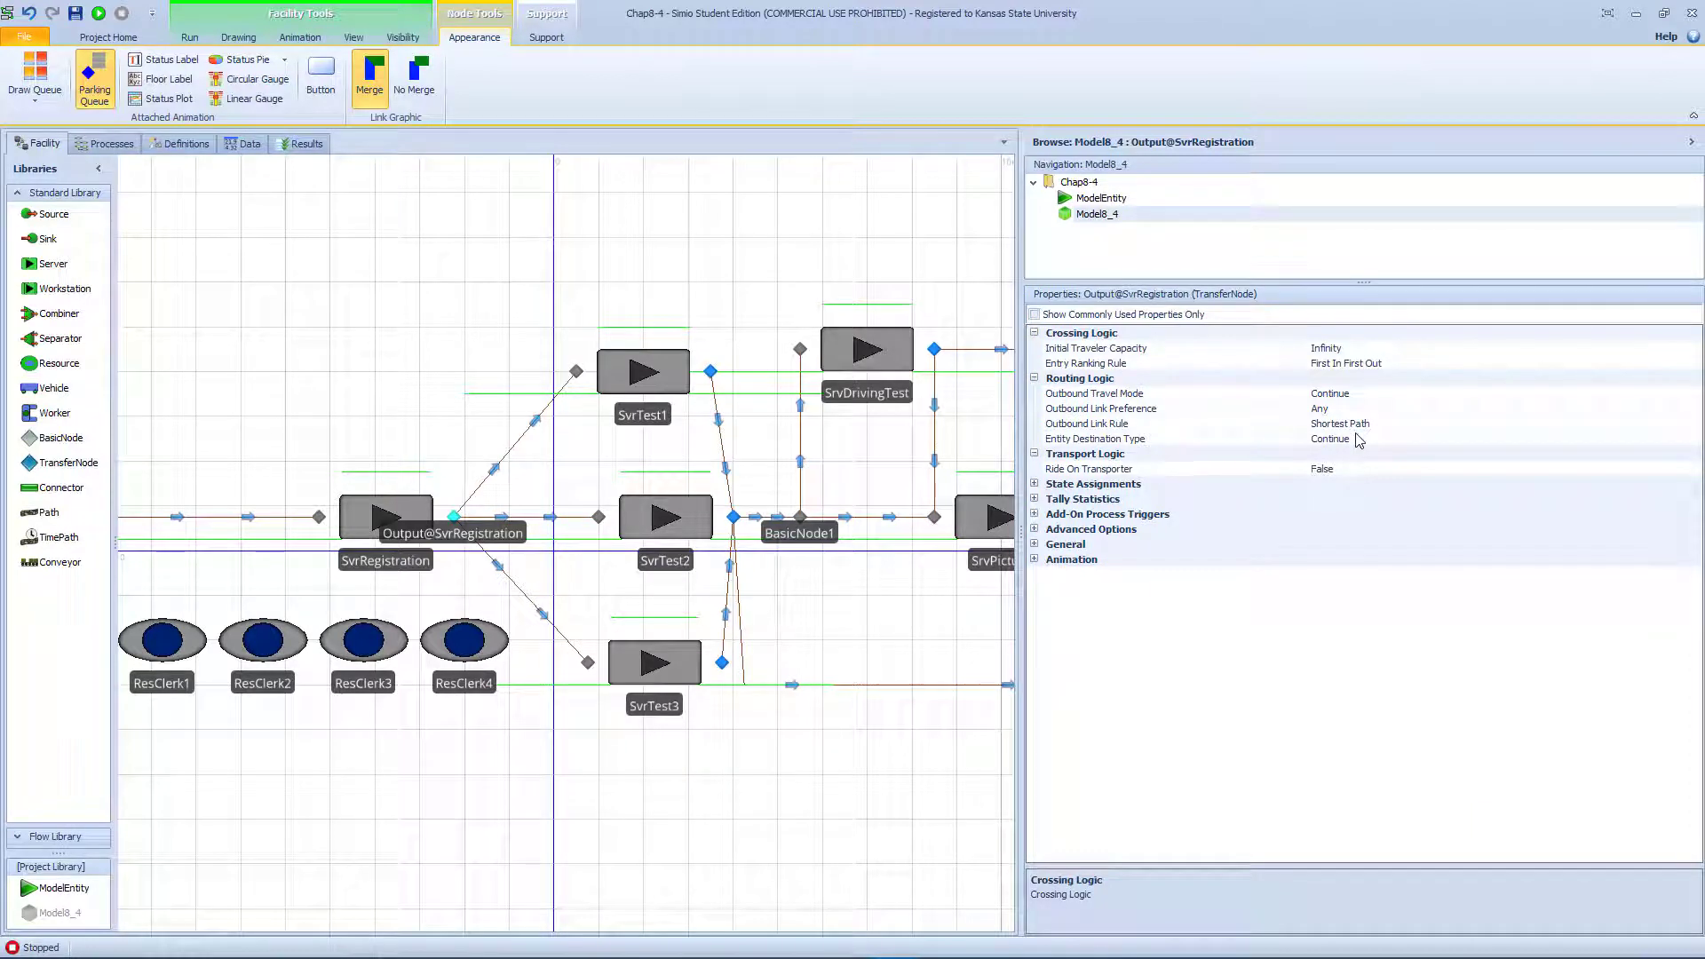
left_click(1349, 453)
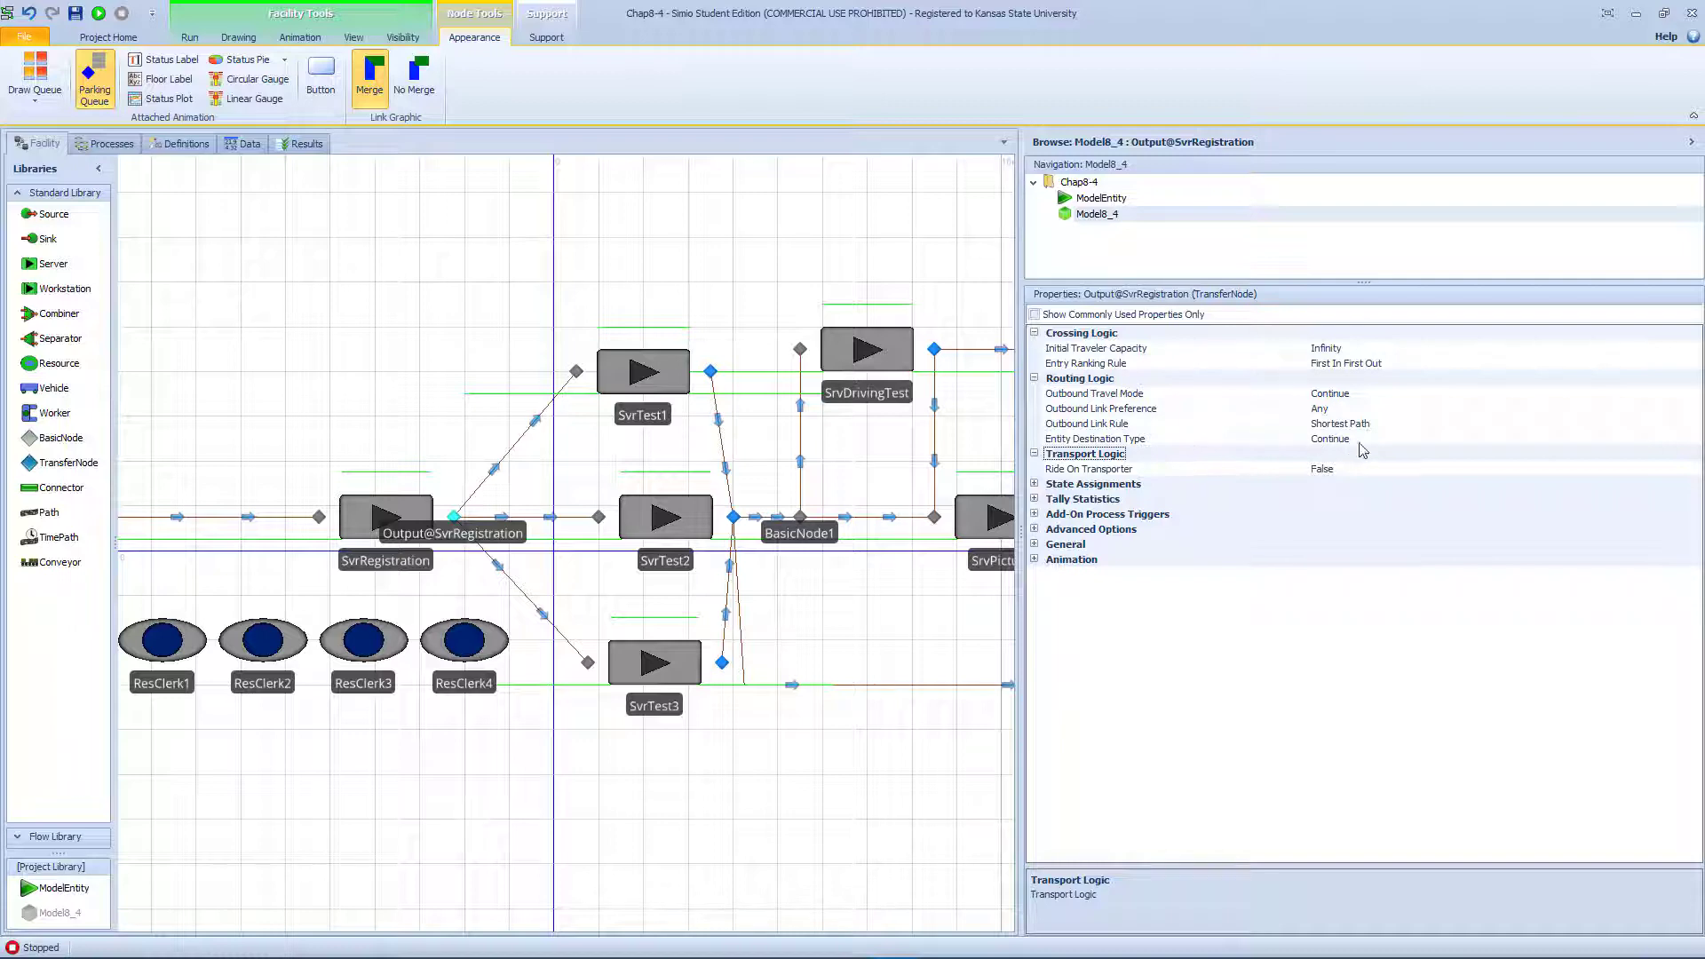
left_click(1359, 442)
left_click(1696, 439)
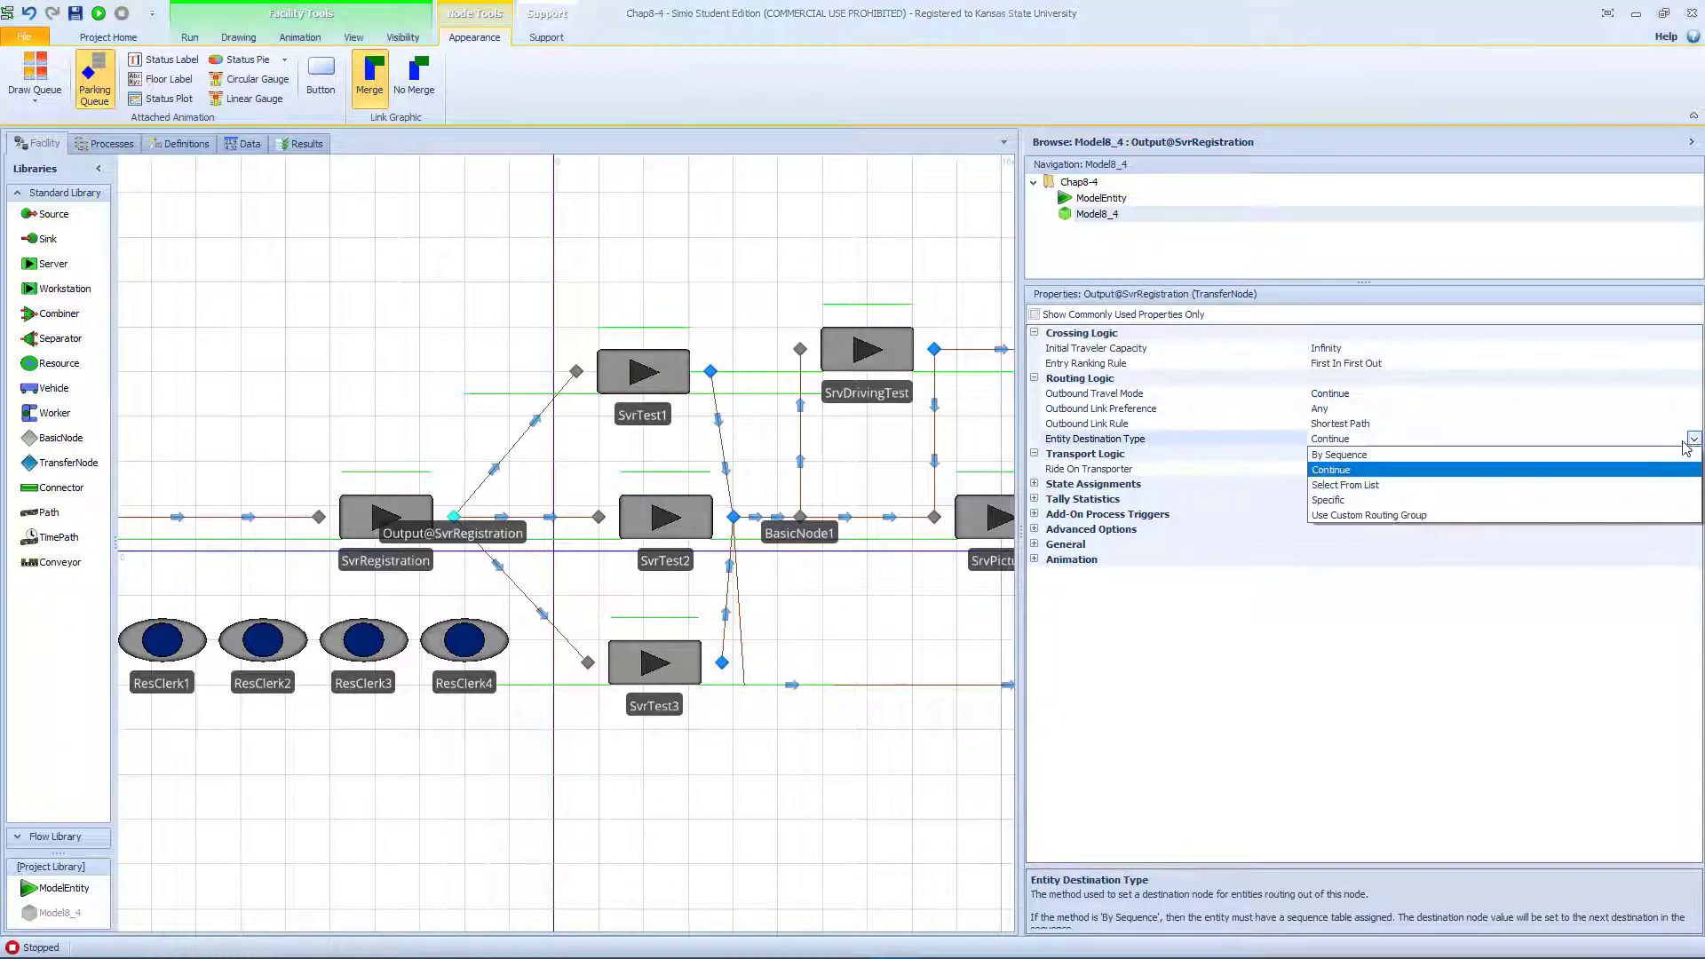
key("Escape")
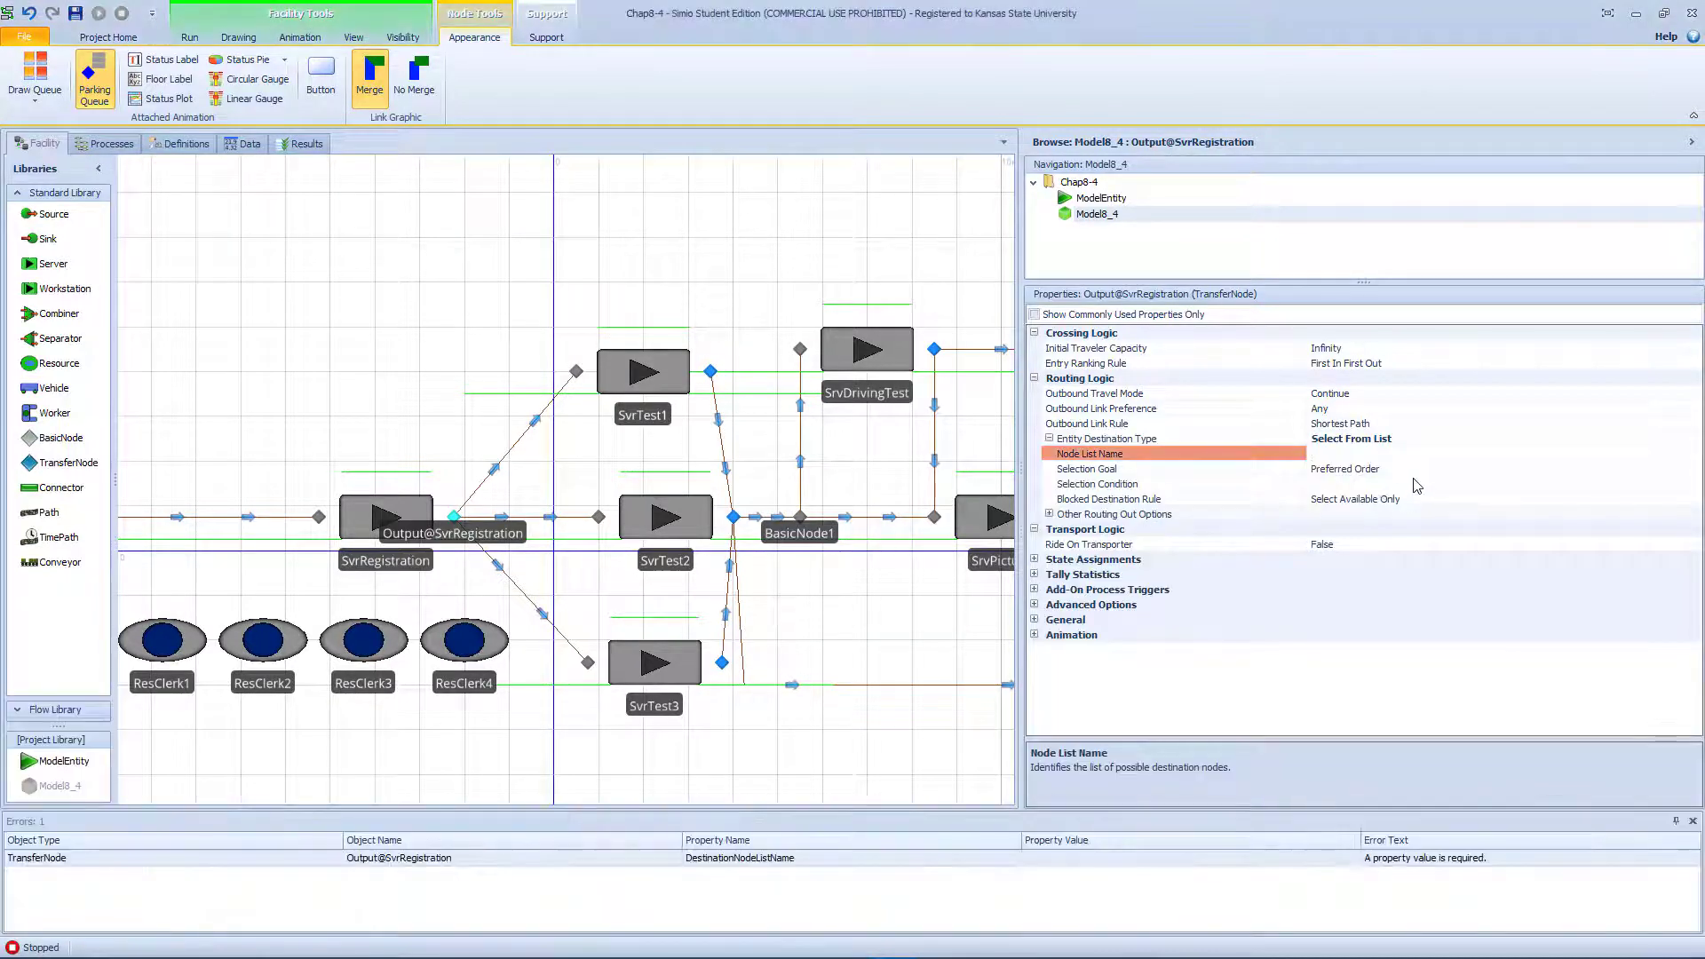
left_click(1416, 459)
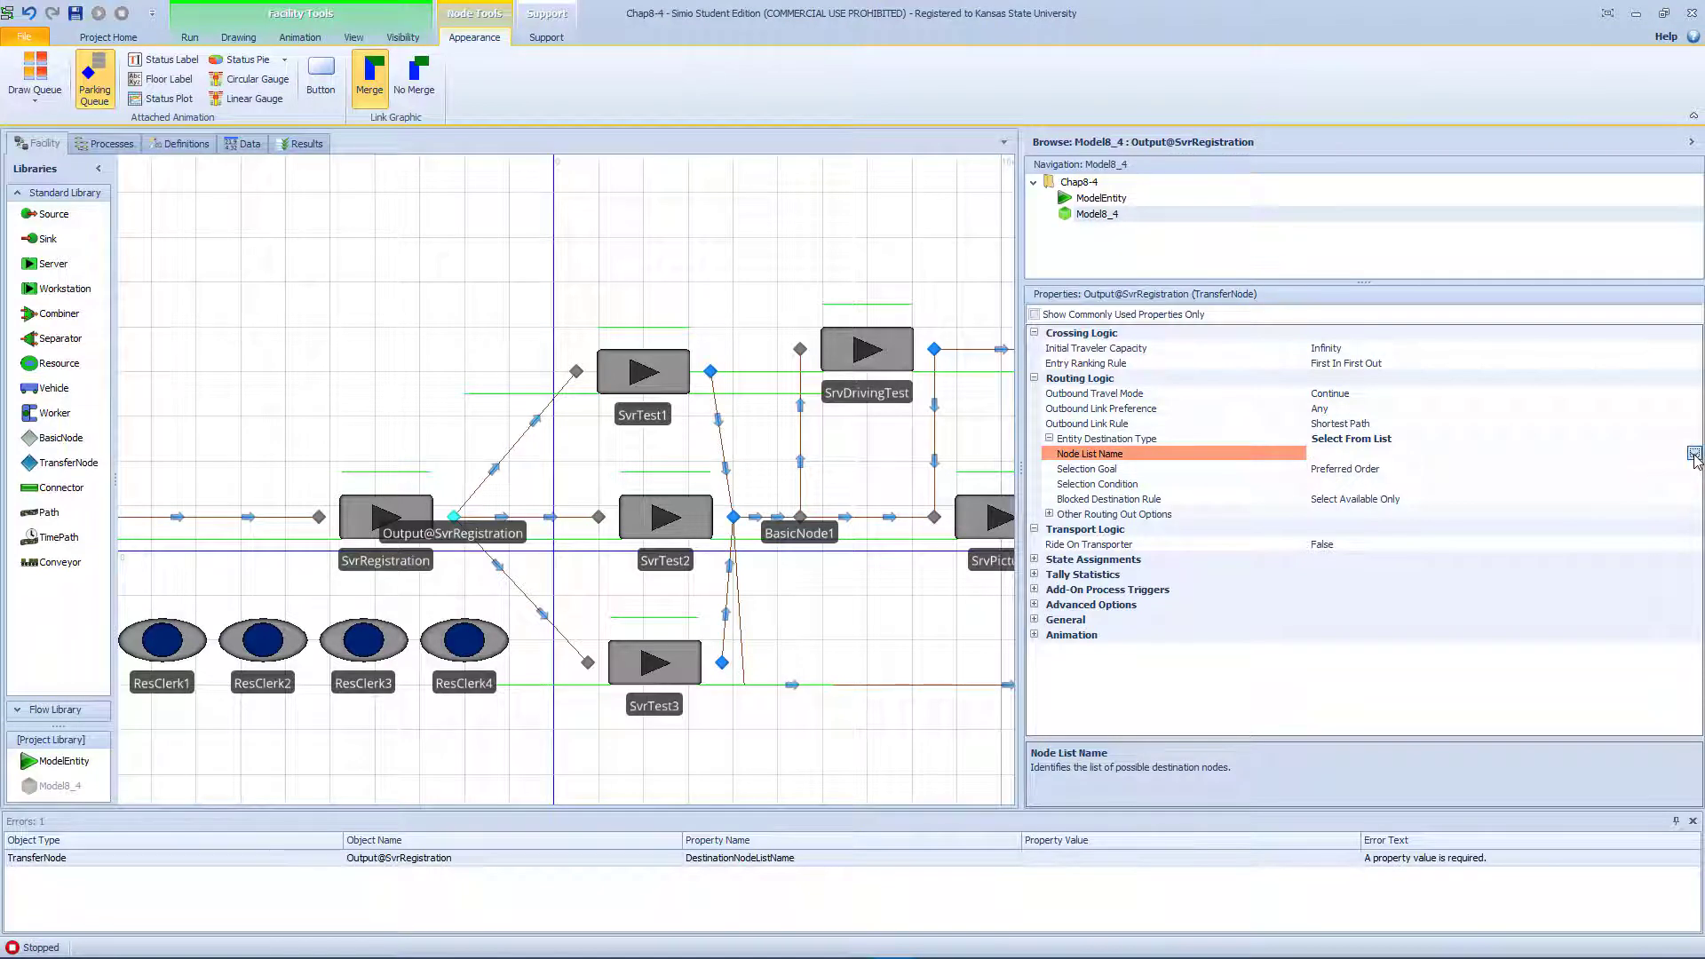
left_click(1694, 454)
left_click(1359, 501)
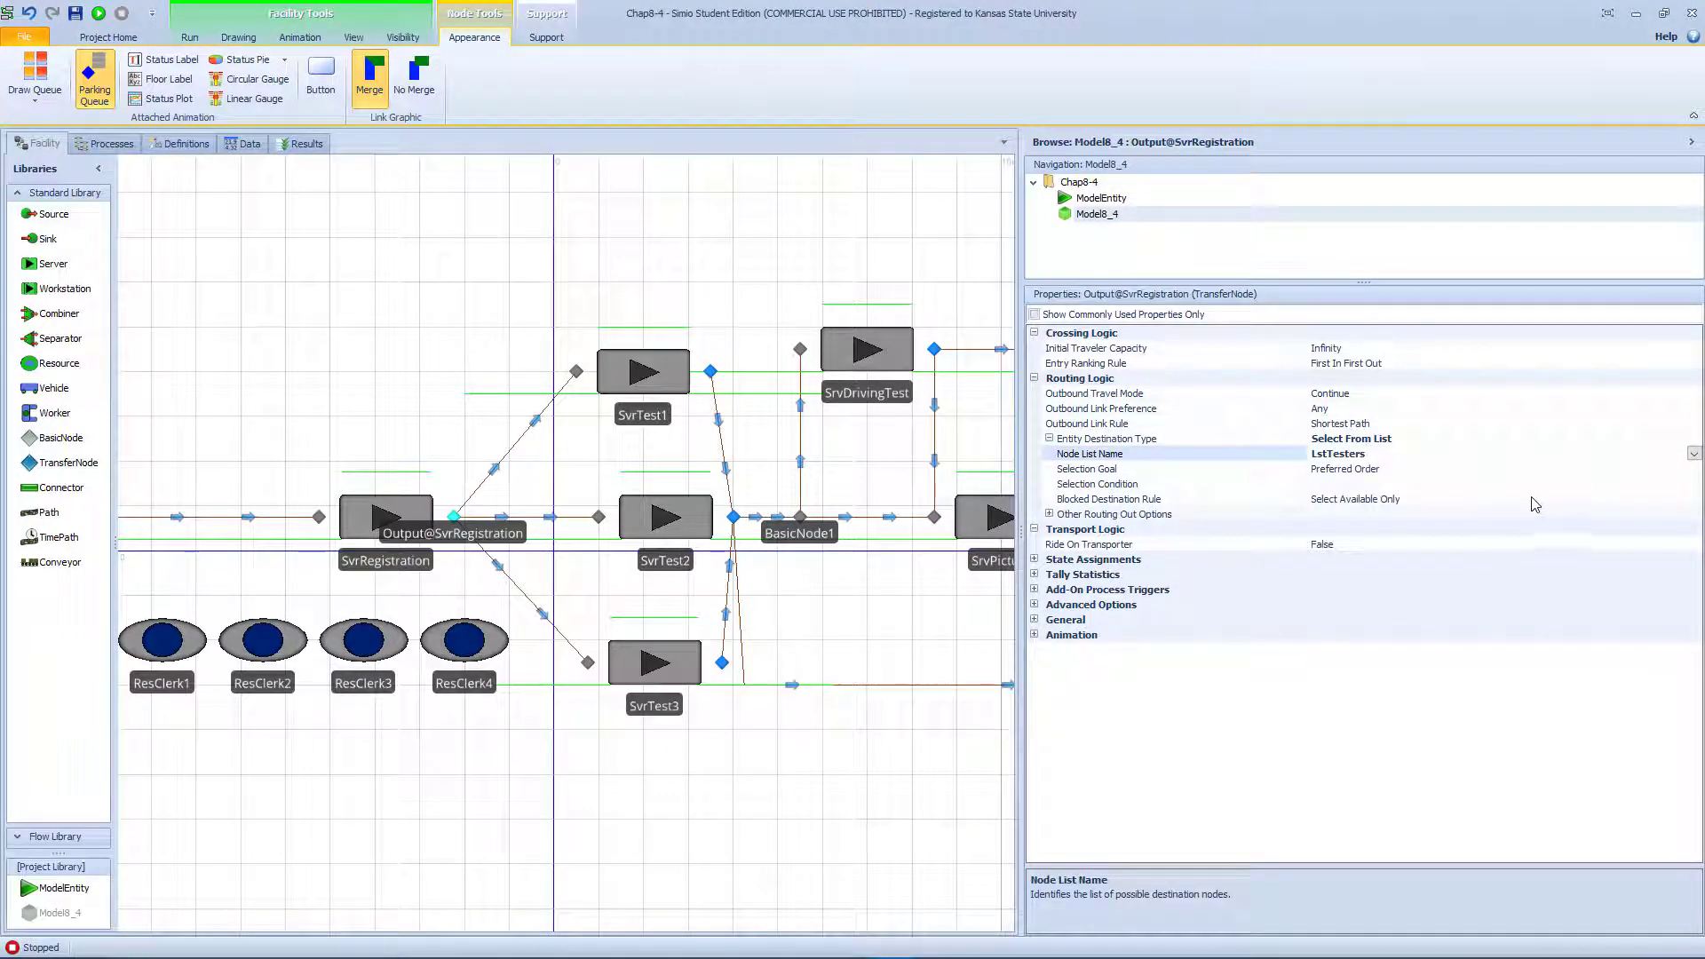
- Set the Selection Goal of the SvrRegistration output node to Smallest Value
left_click(1517, 473)
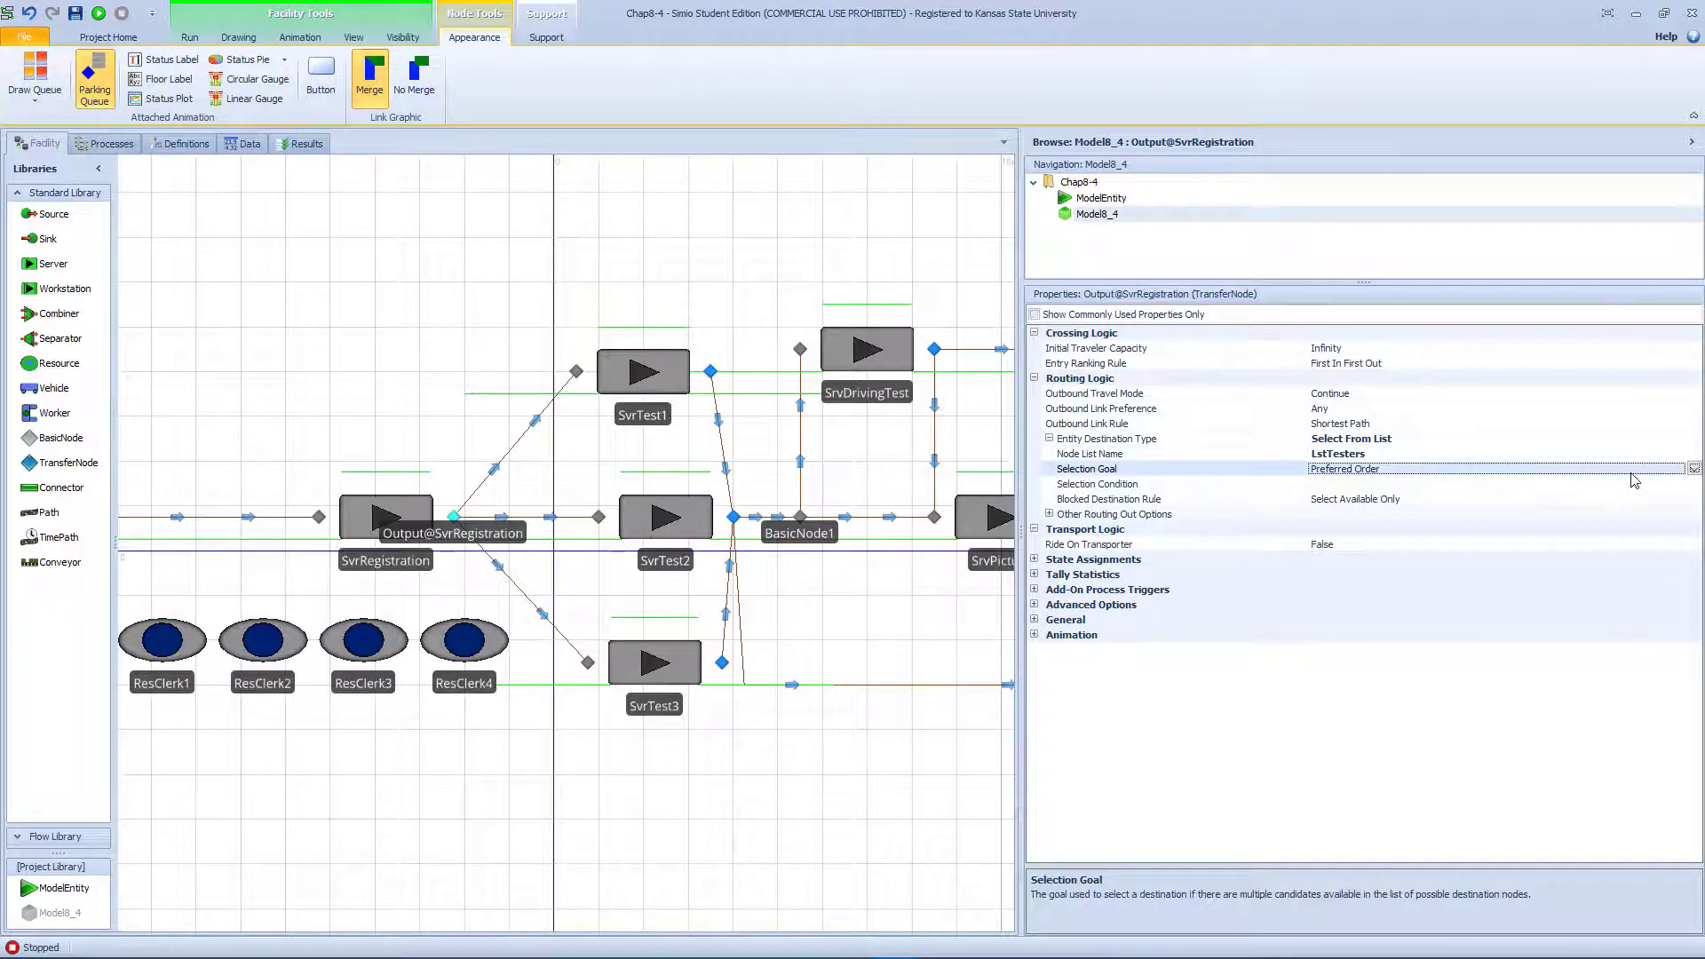
left_click(1692, 470)
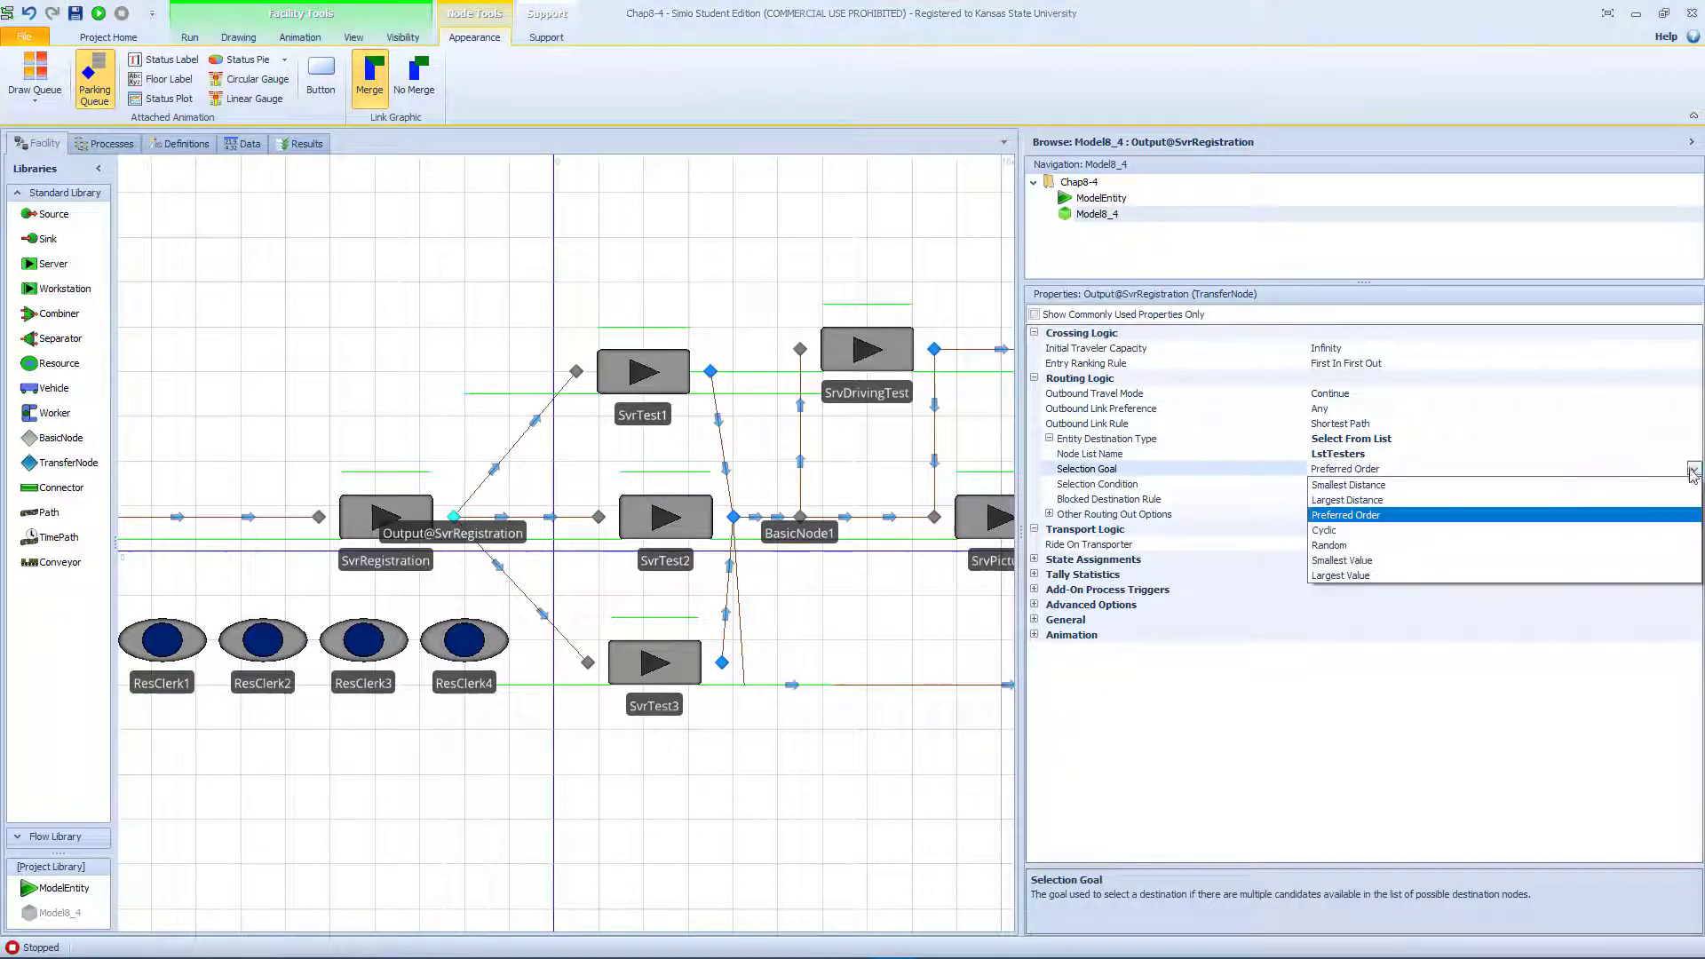
left_click(1384, 560)
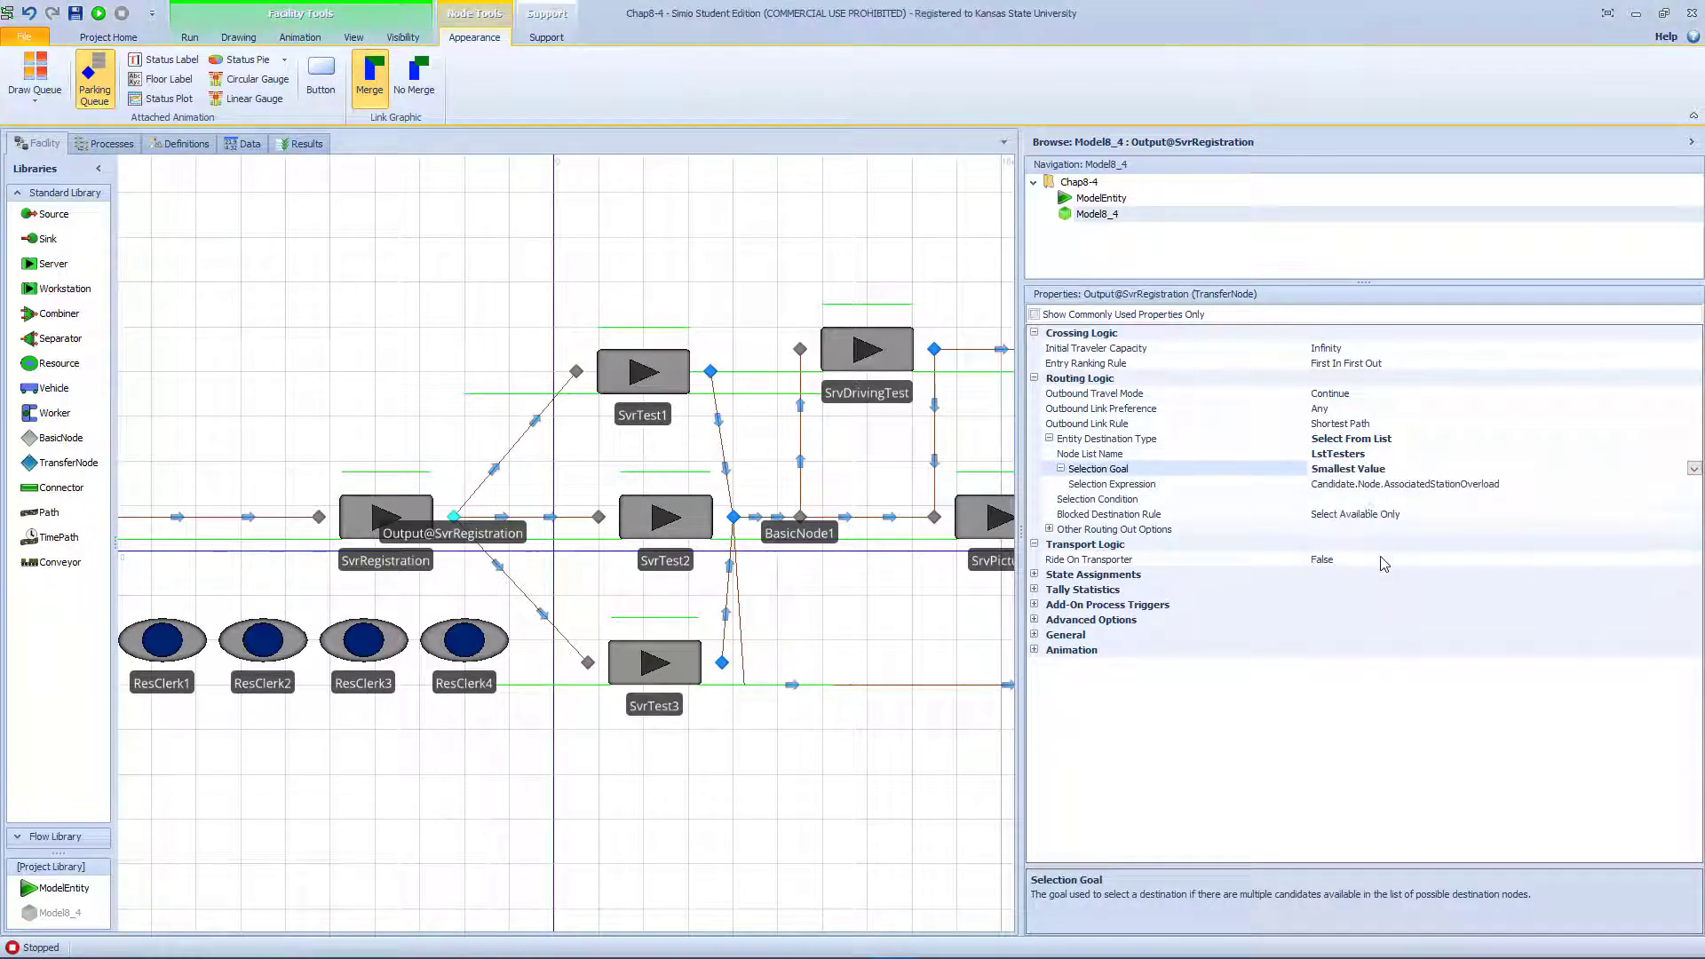
- Enter Candidate.Node.AssociatedStationLoad as the Selection Condition of the SvrRegistration output node
left_click(1356, 500)
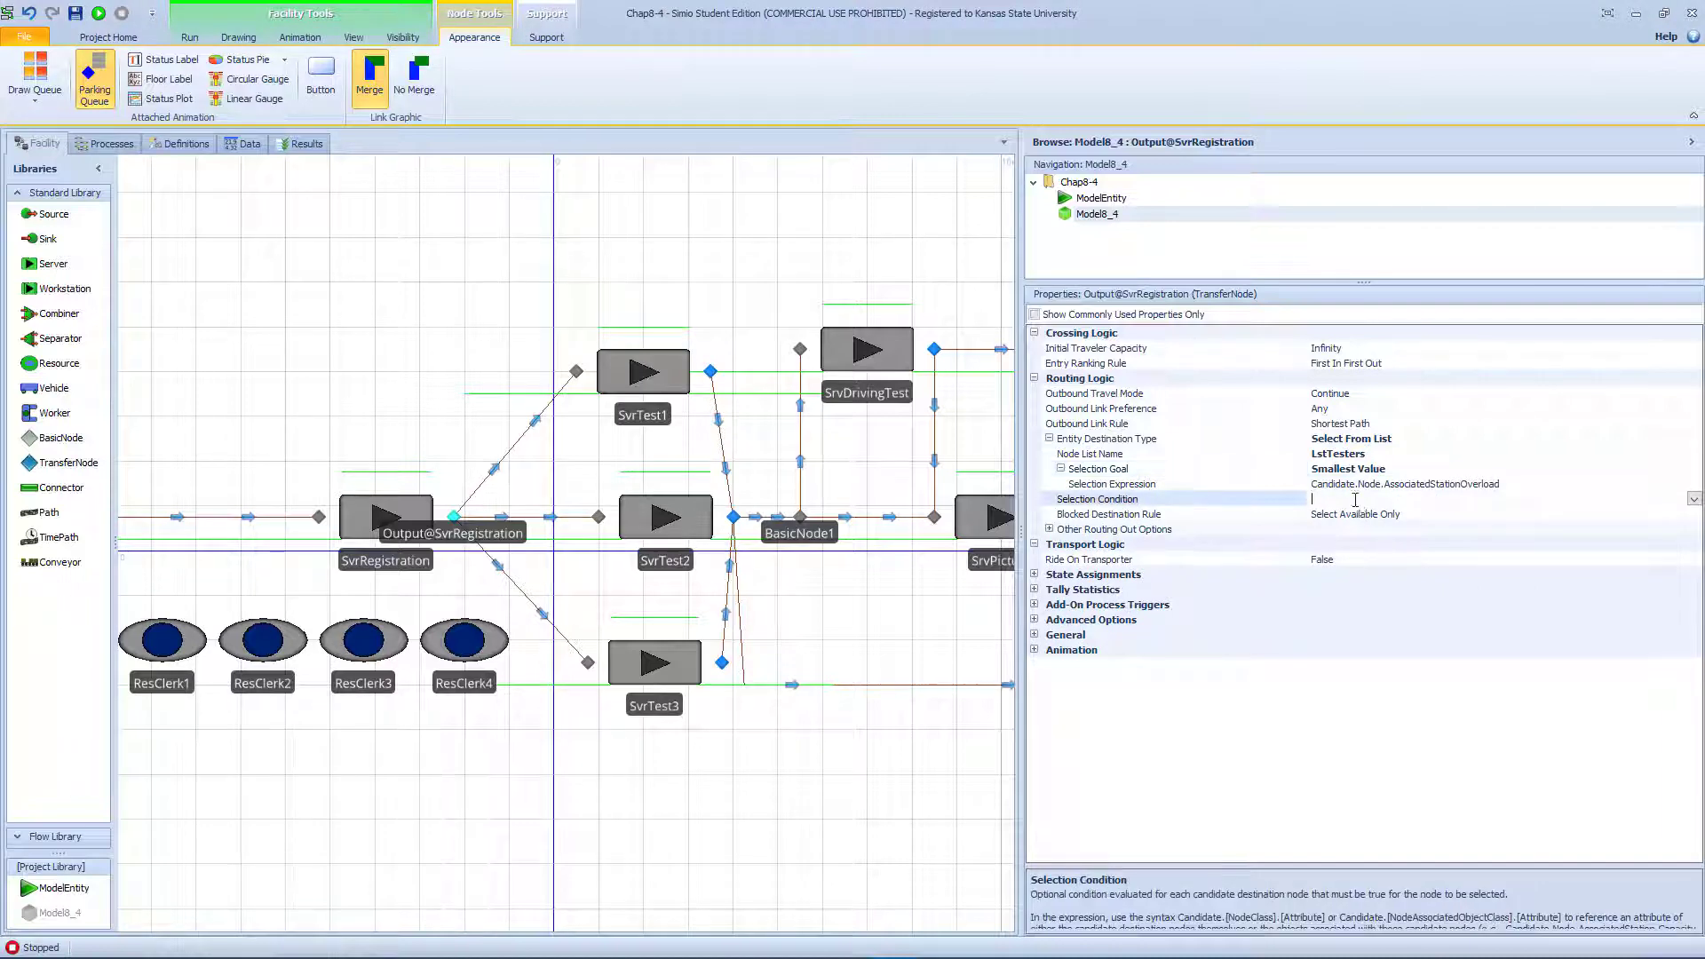
left_click(1694, 500)
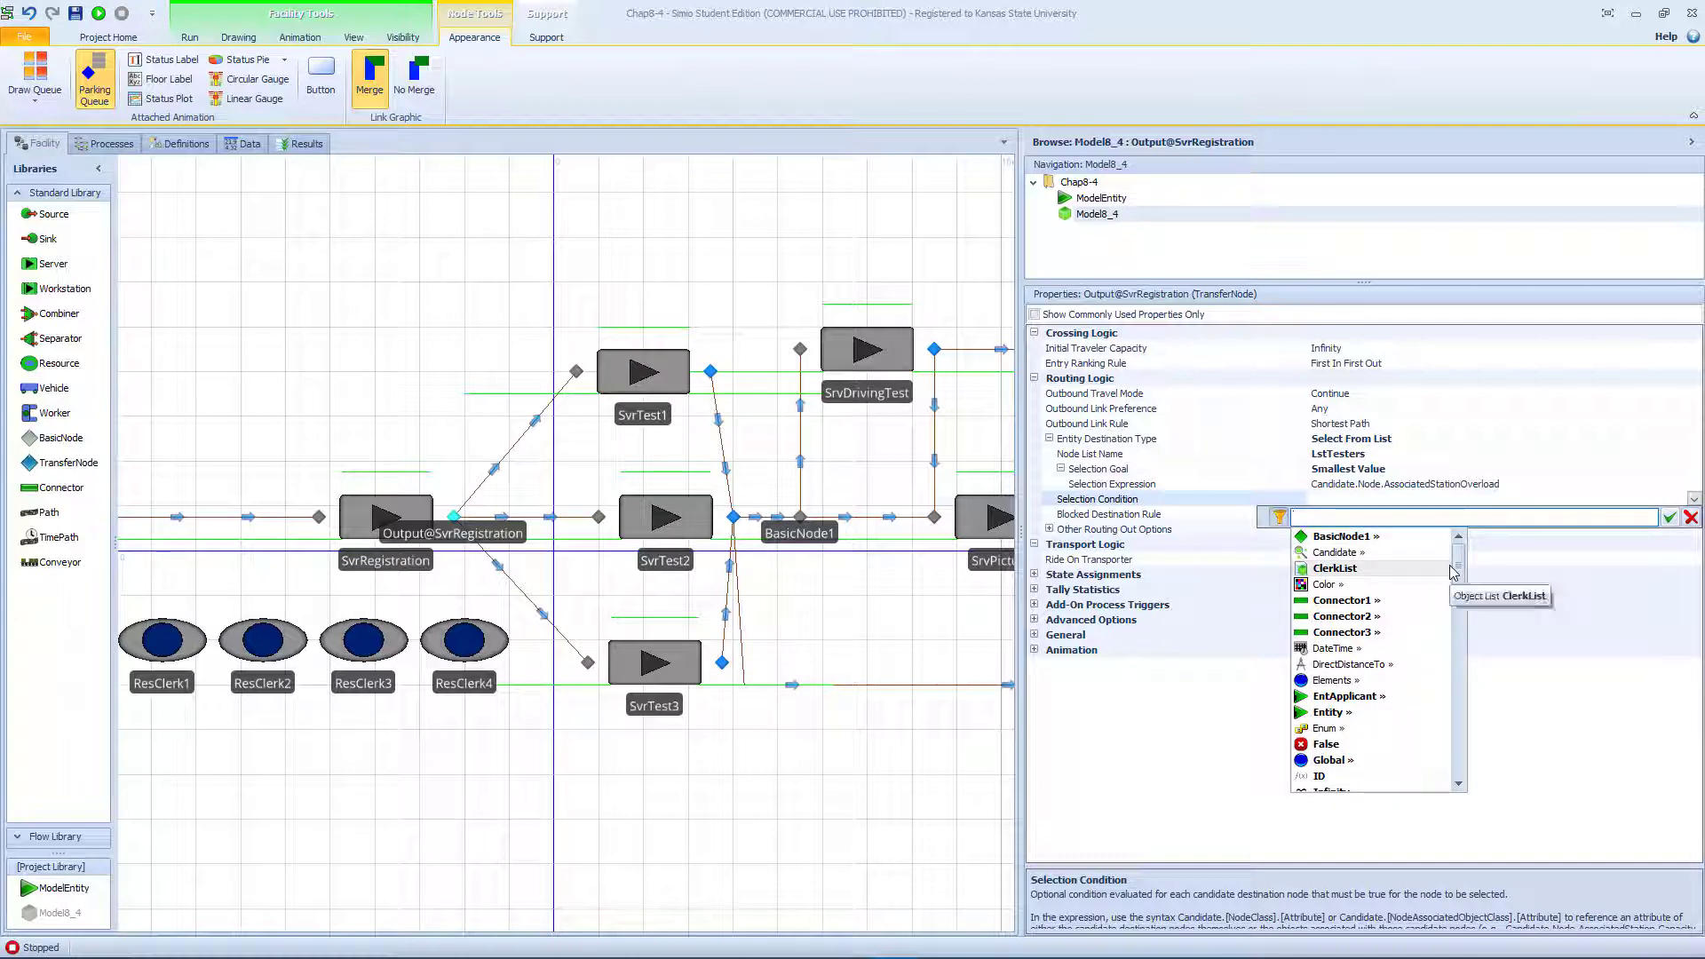
type("Cand")
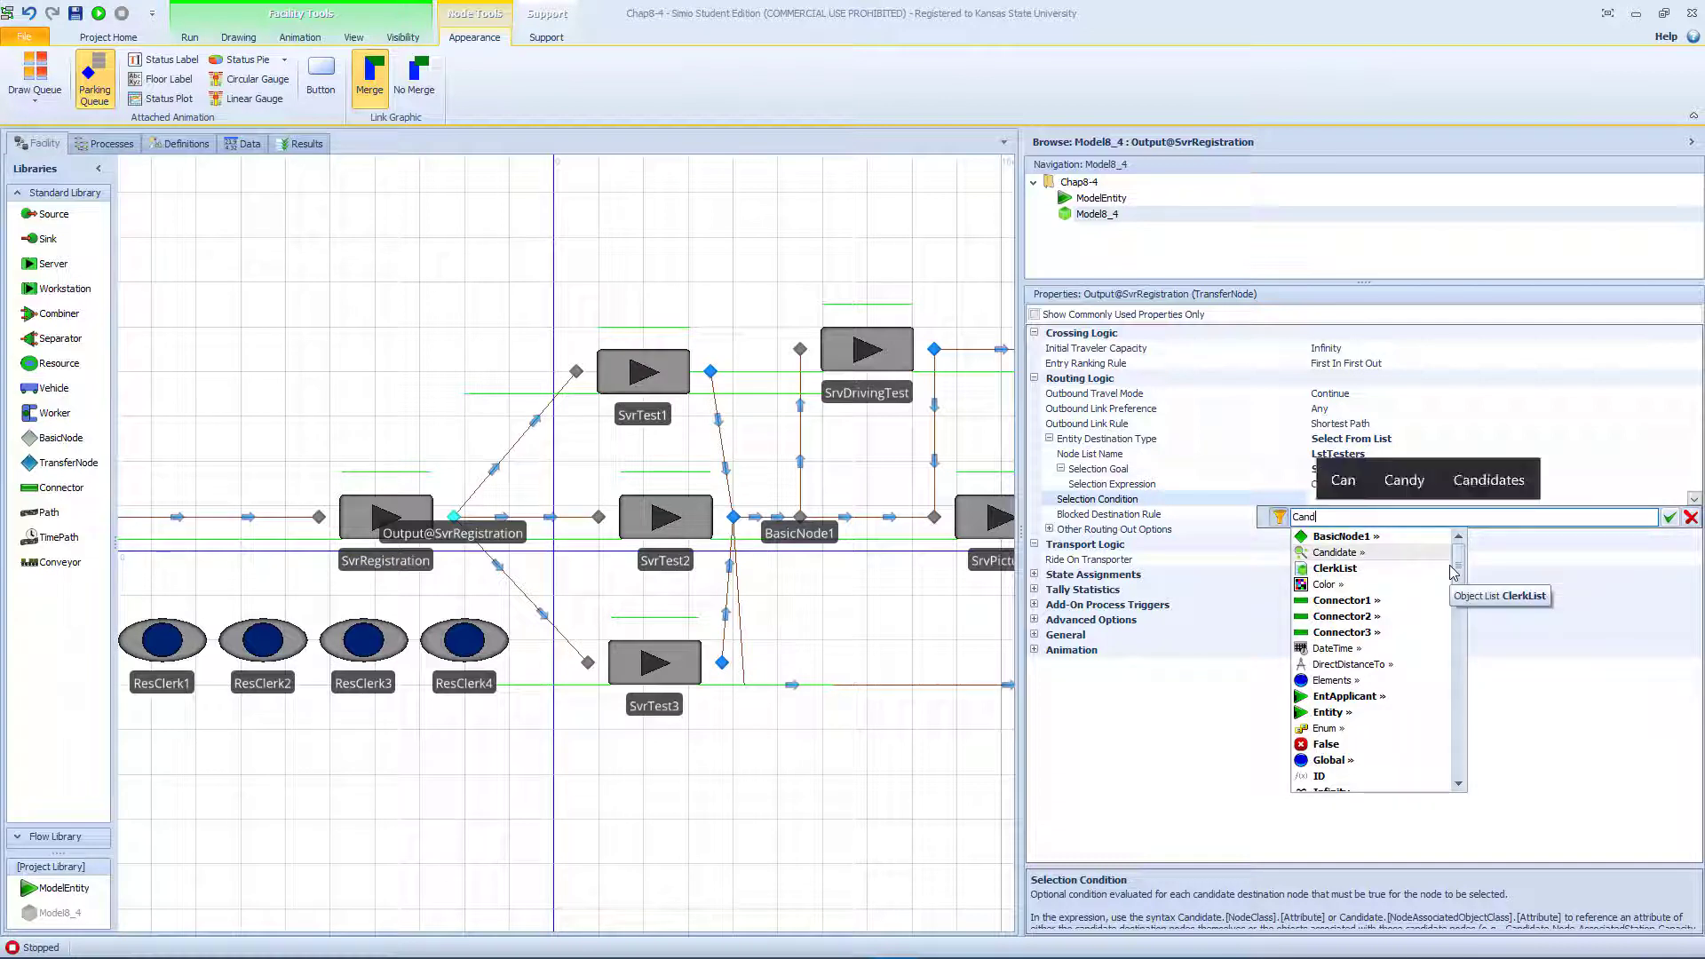
type("idate.")
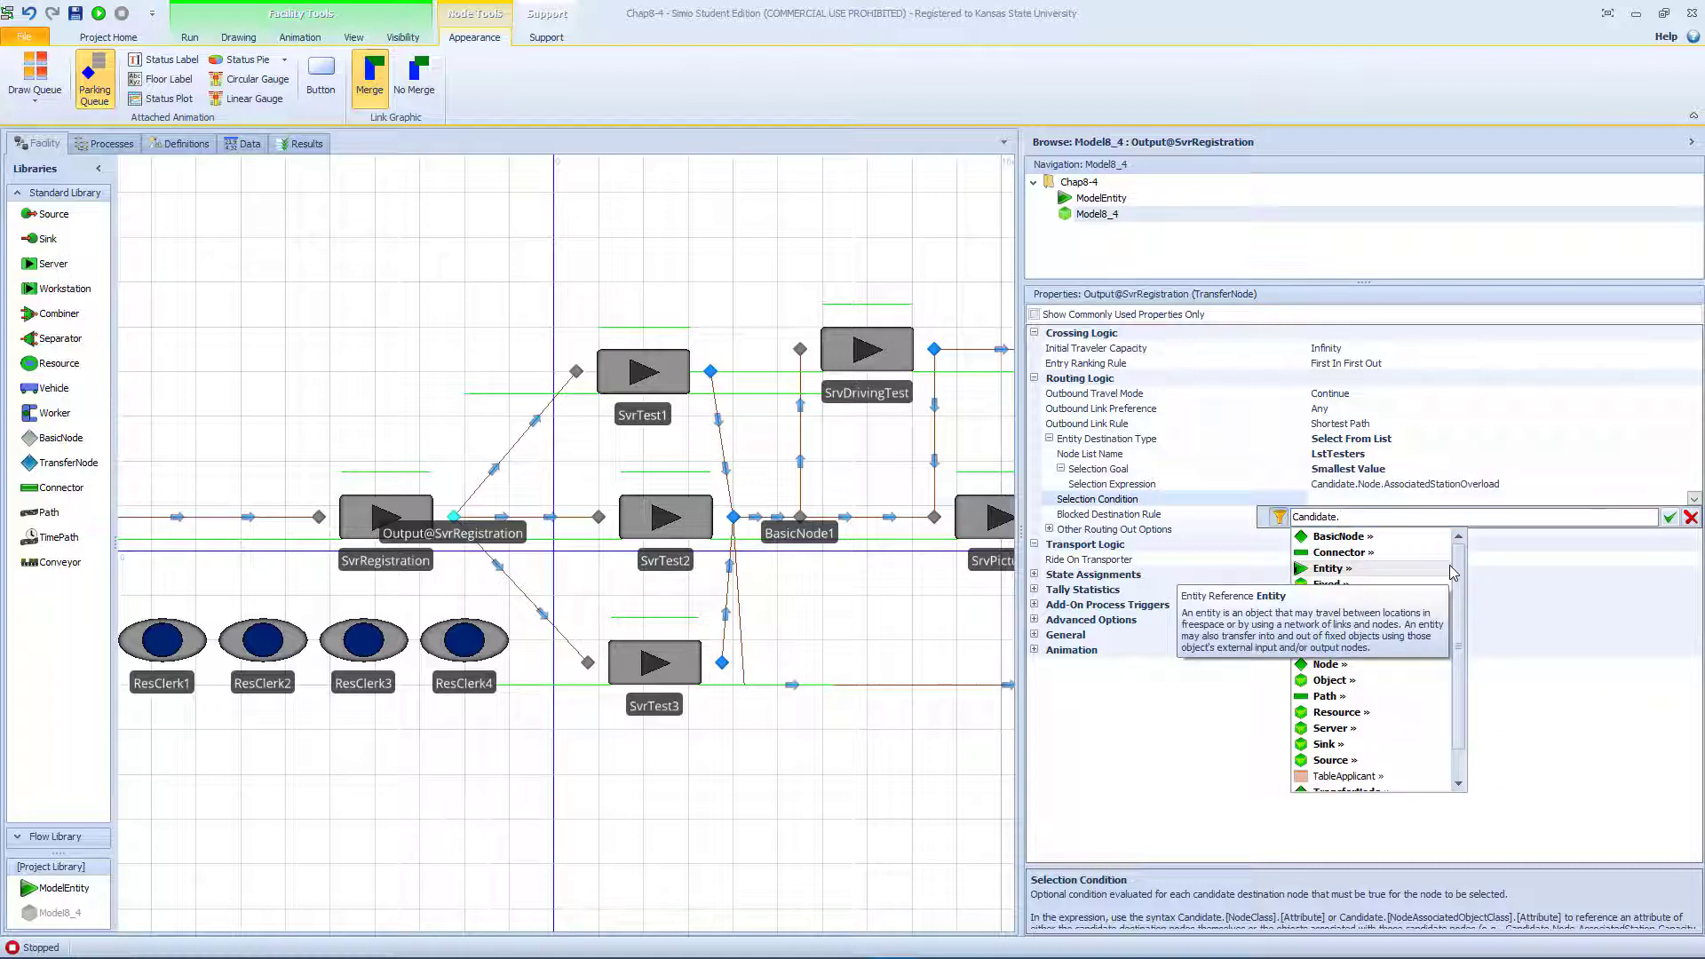
type("No")
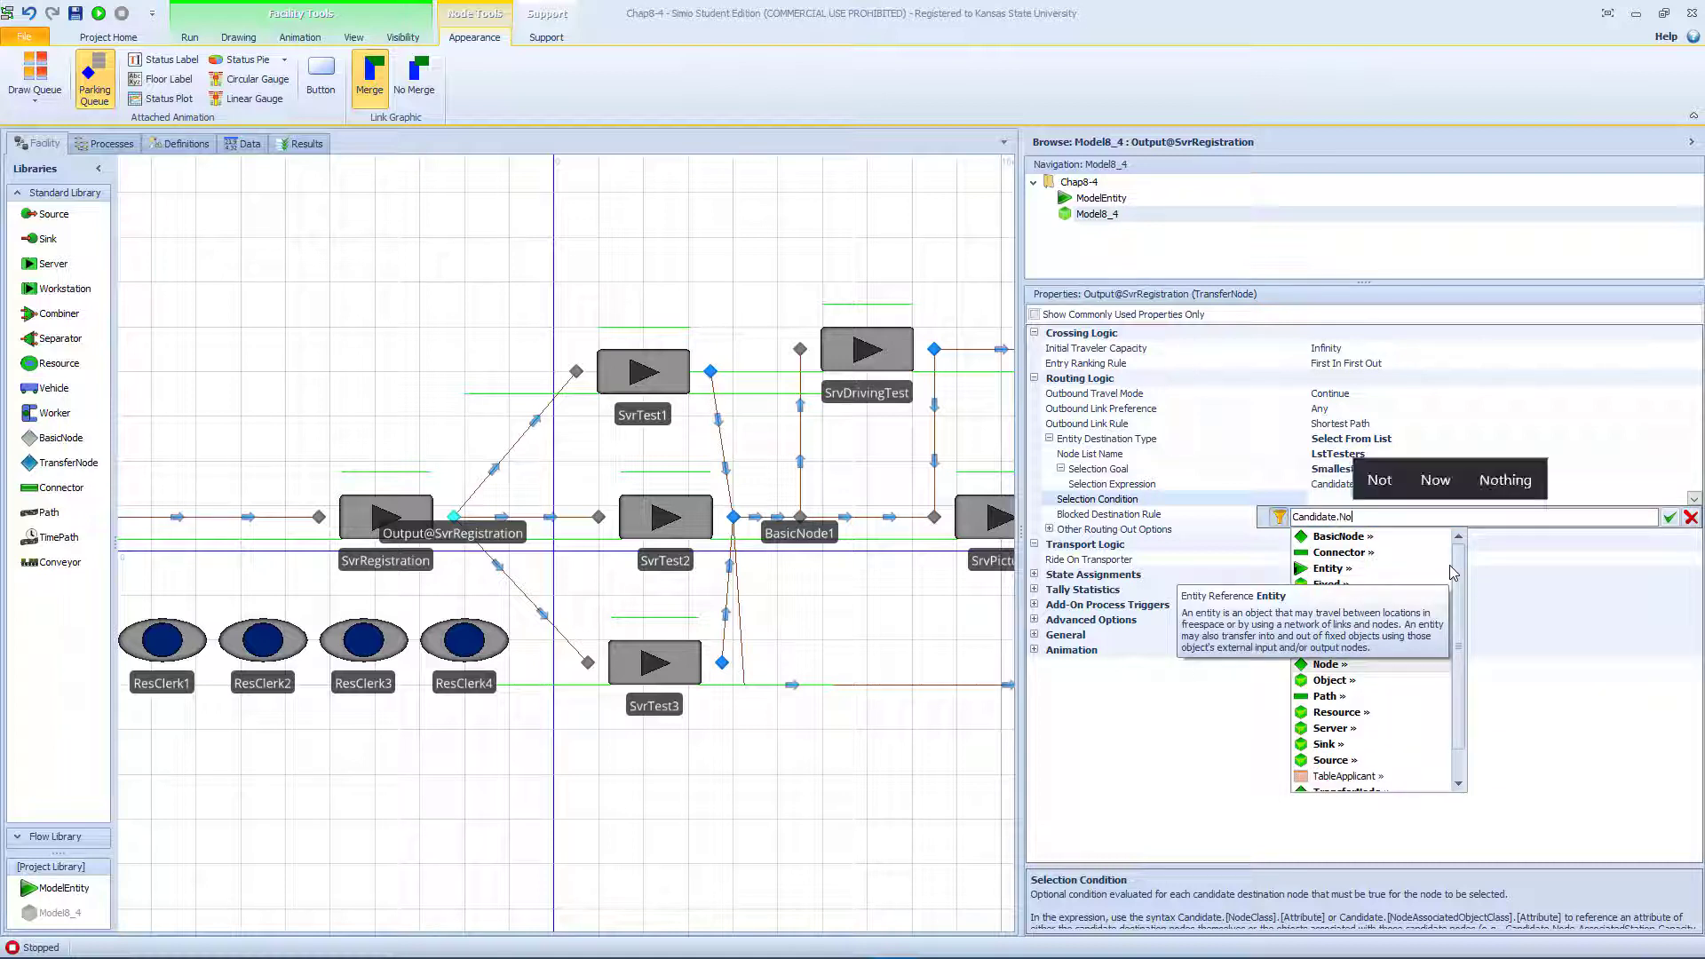
type("de.")
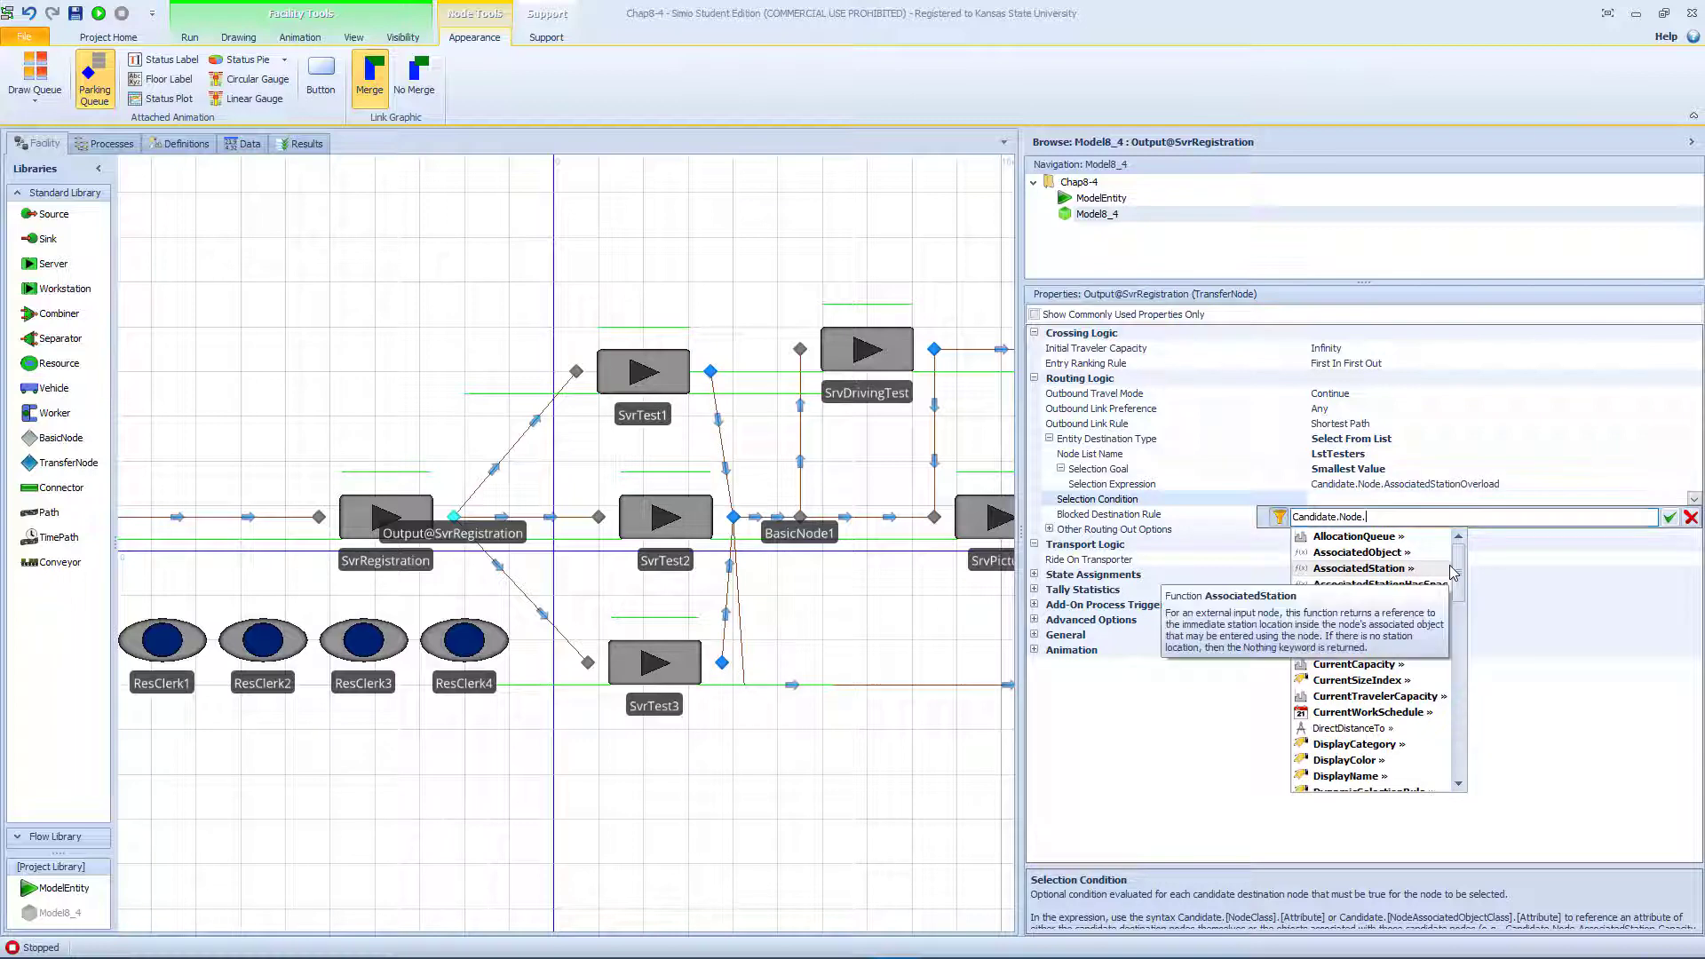
left_click(1421, 601)
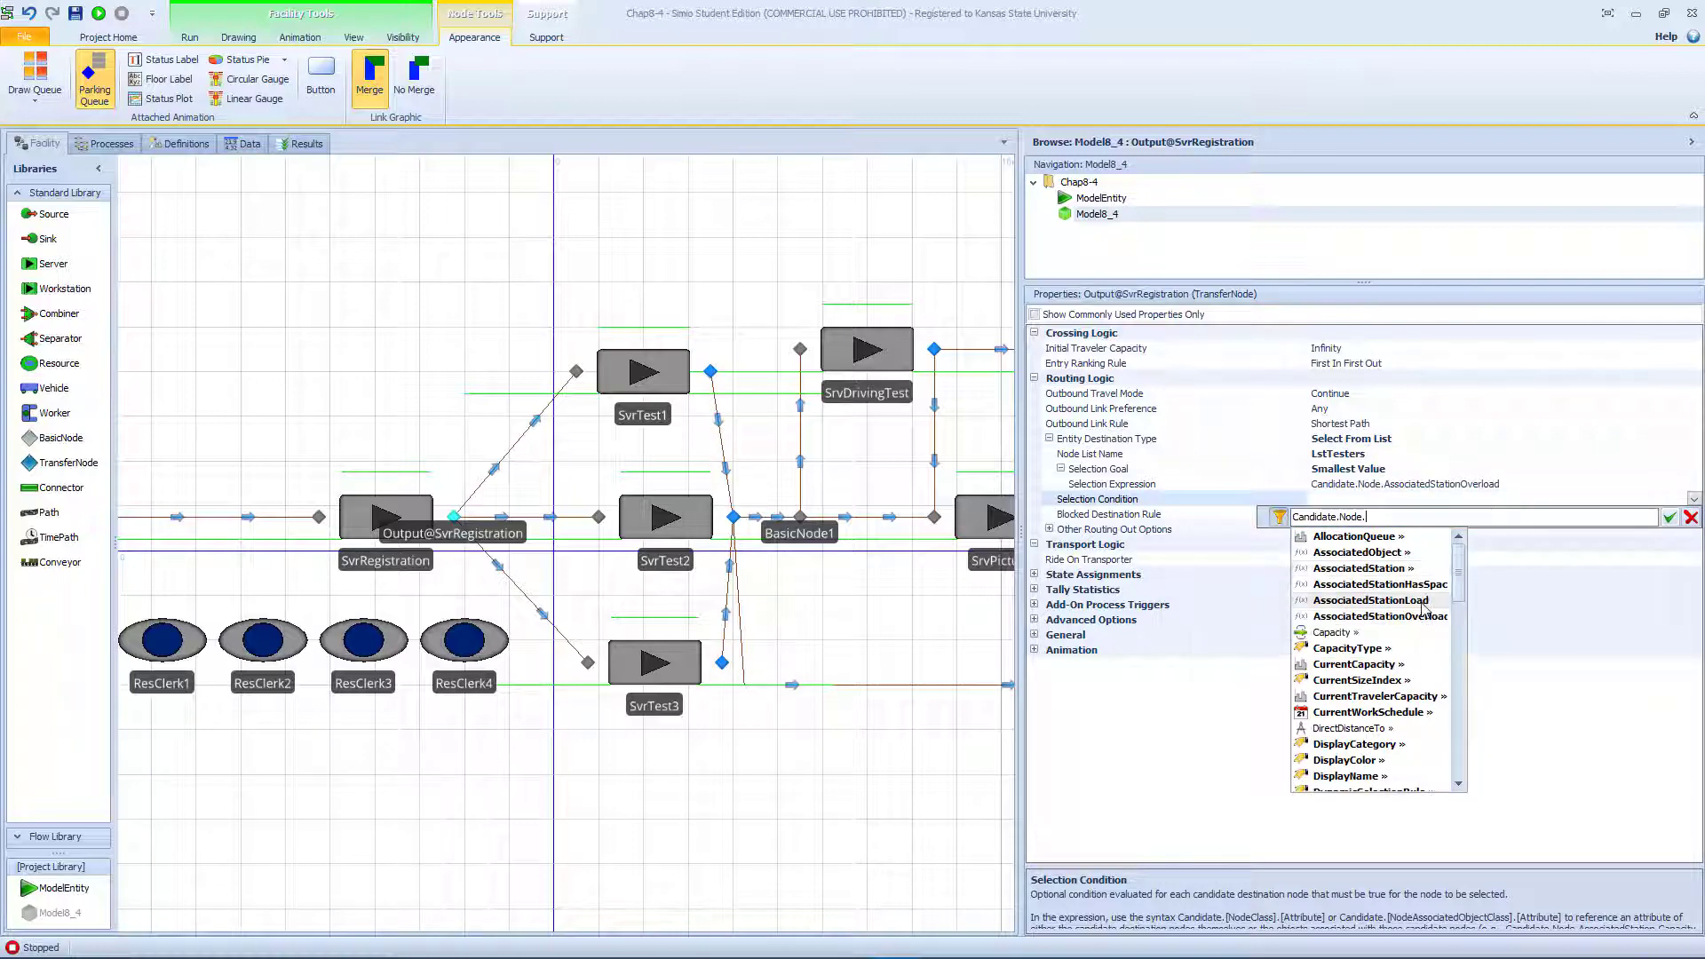
double_click(1422, 602)
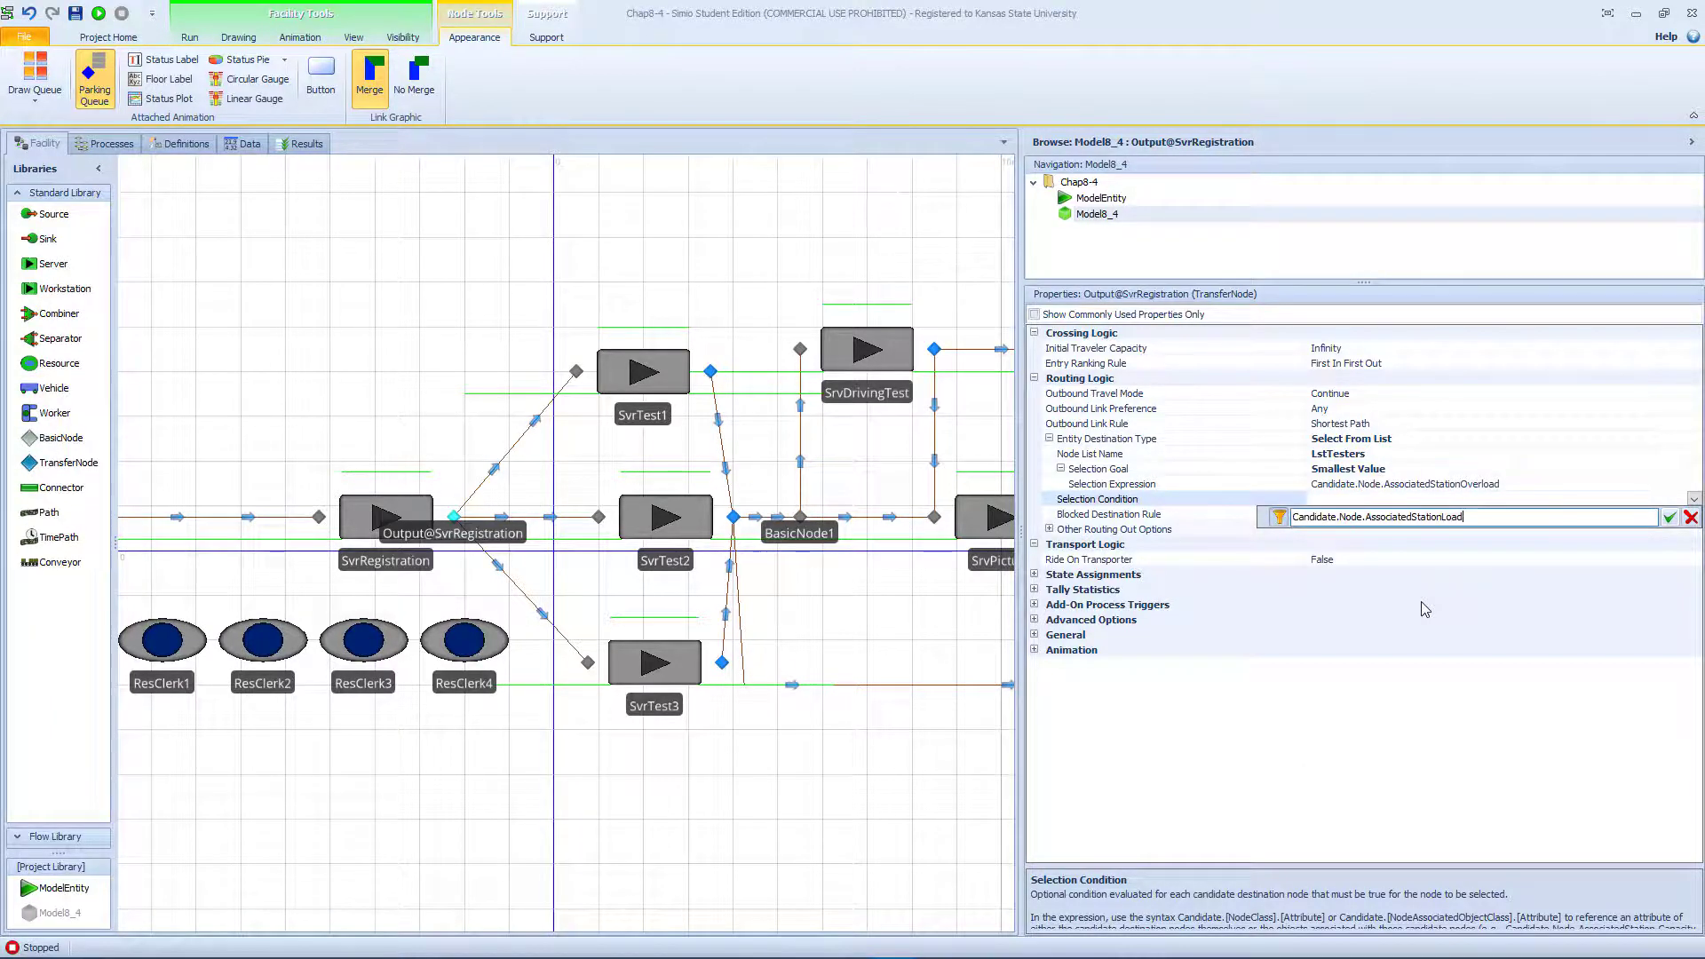
left_click(1669, 517)
- Set the reliability Failure Type to Processing Count Based for SvrTest1, SvrTest2 and SvrTest3 together
left_click(646, 382)
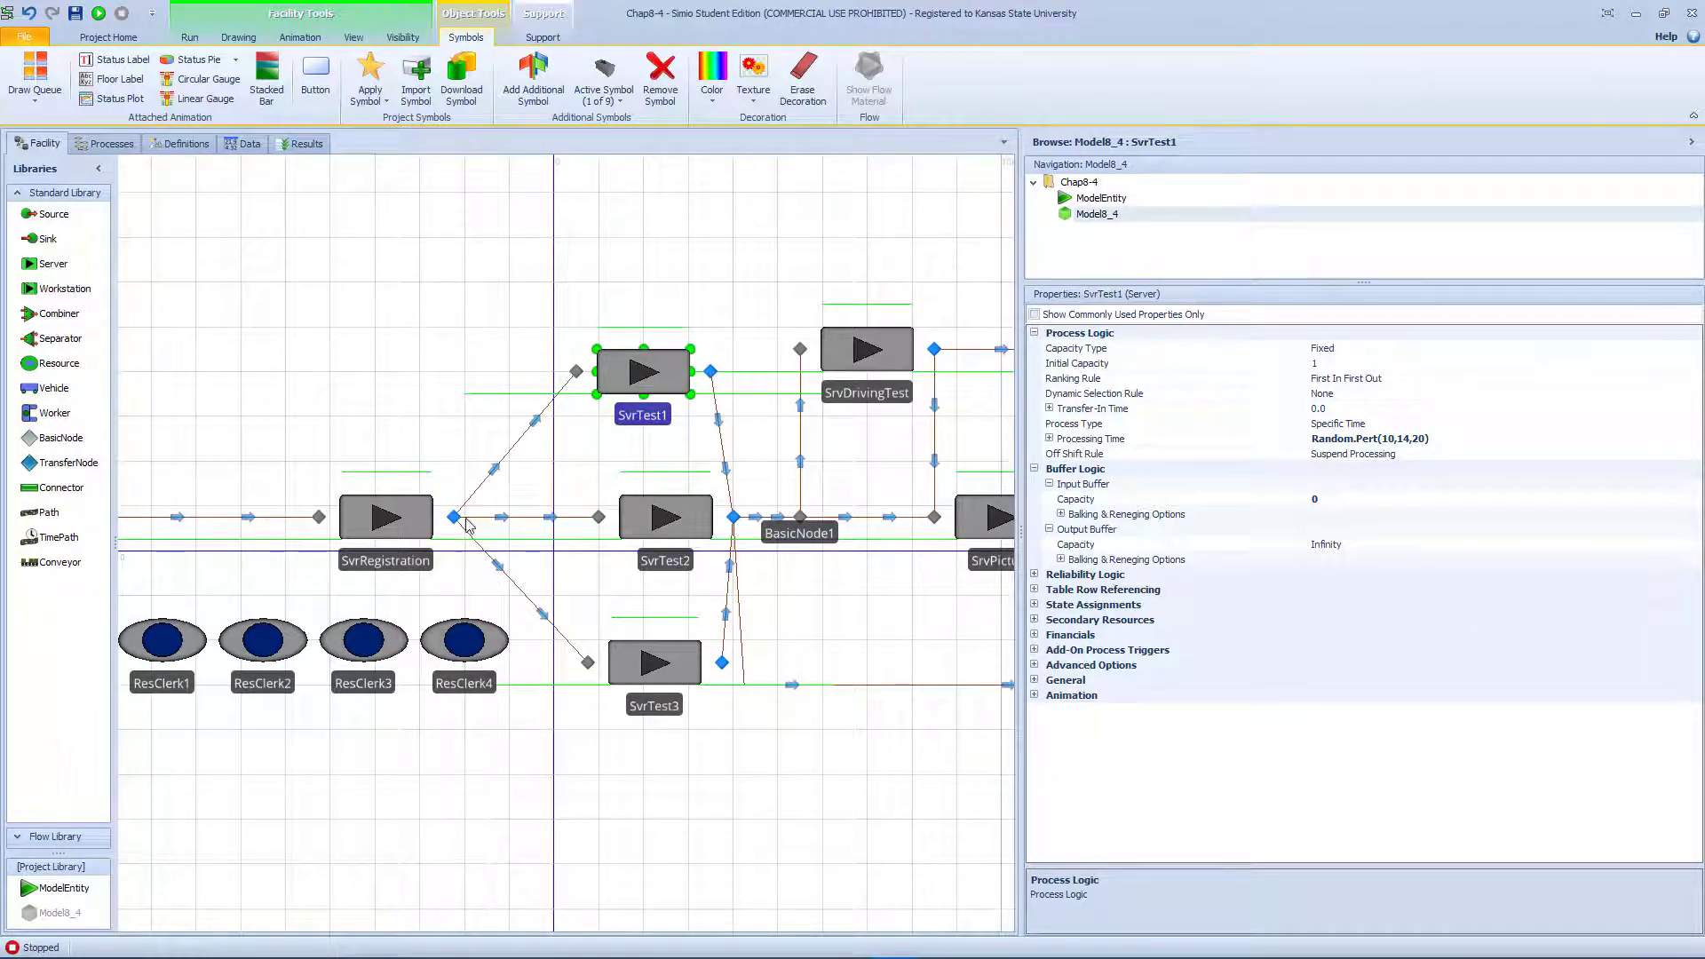
left_click(660, 528, "ctrl")
left_click(651, 666, "ctrl")
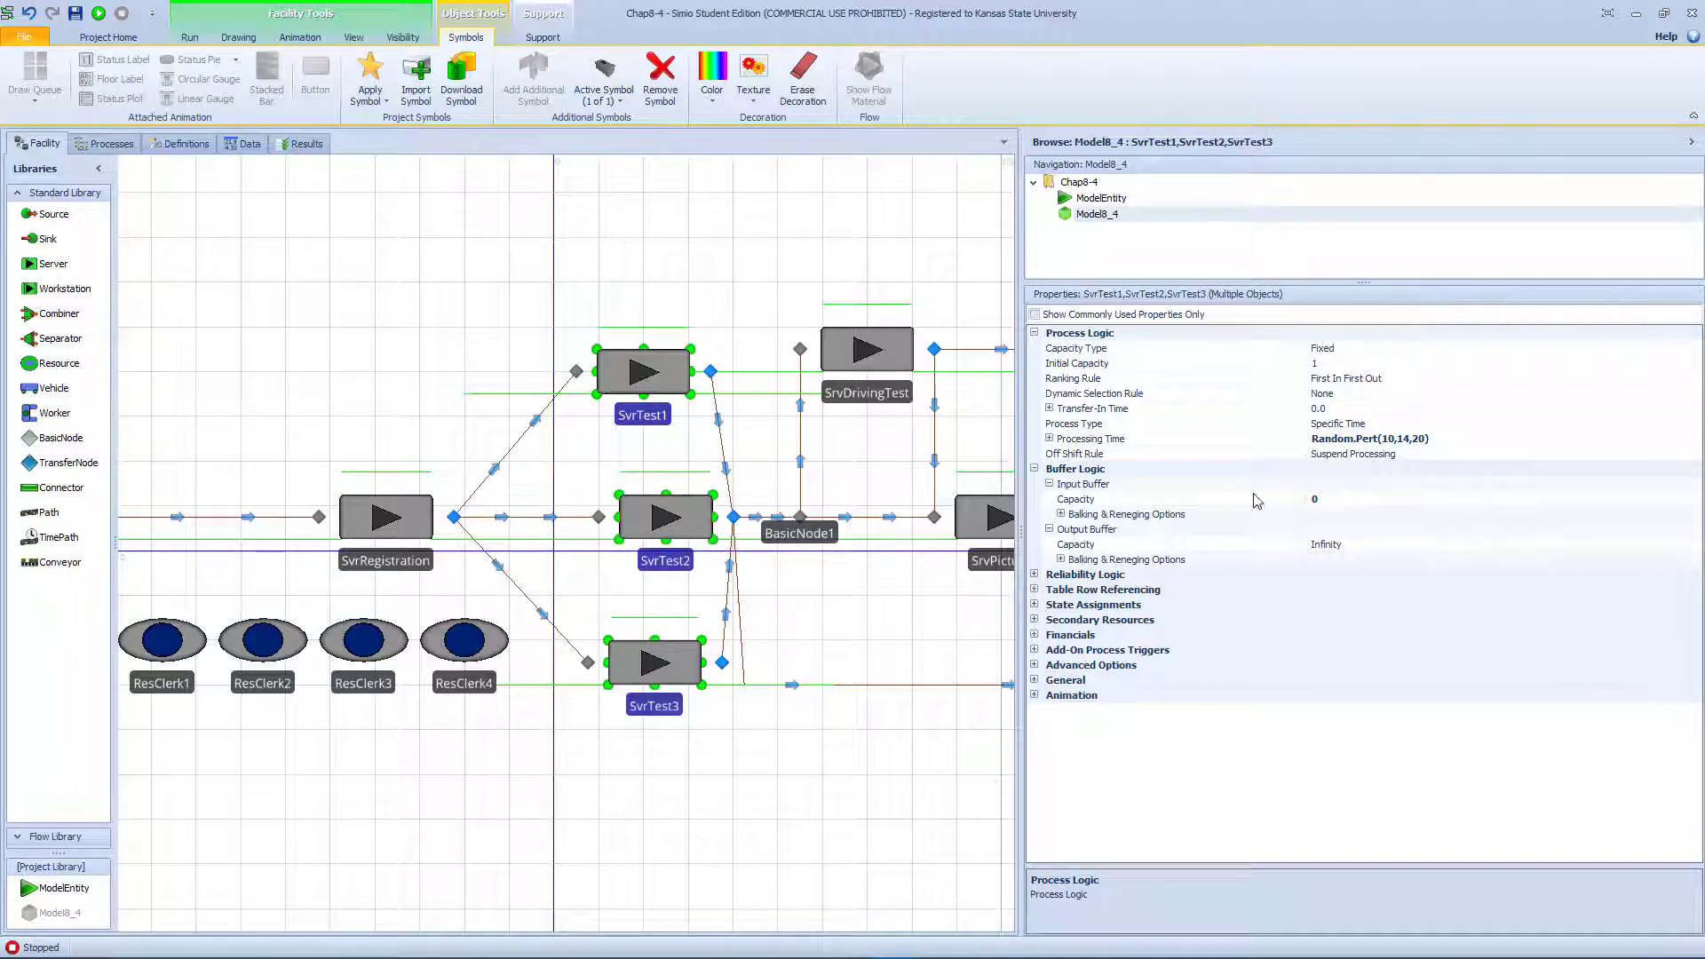
left_click(1034, 574)
left_click(1437, 590)
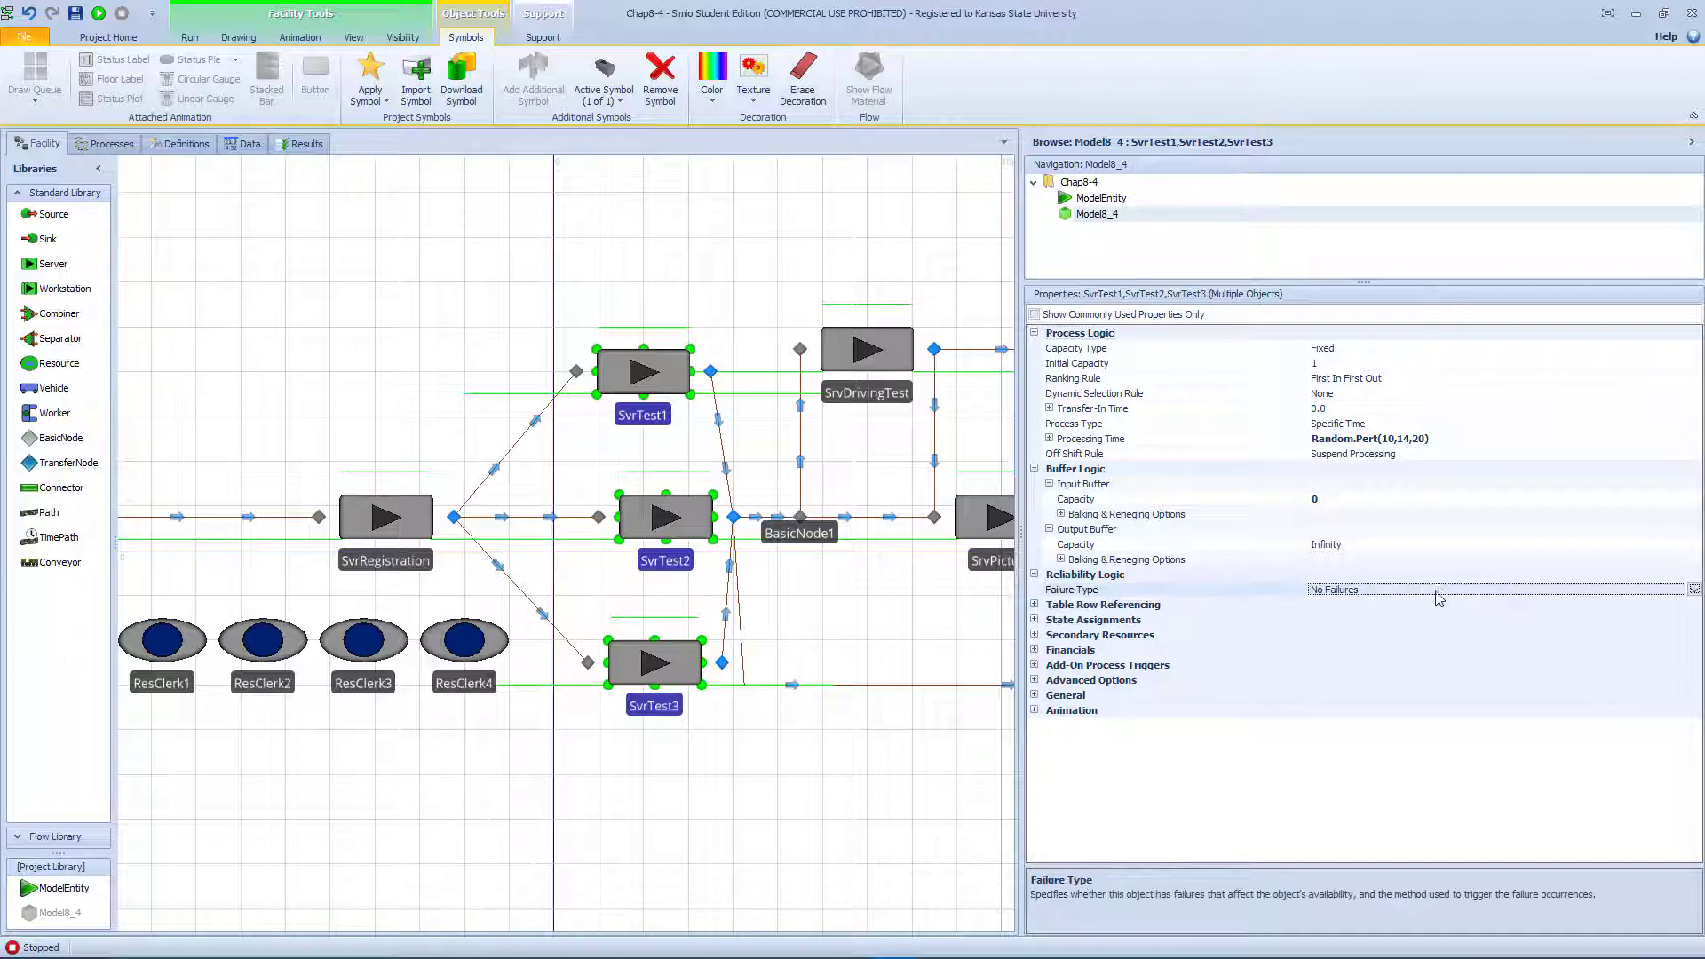
left_click(1694, 589)
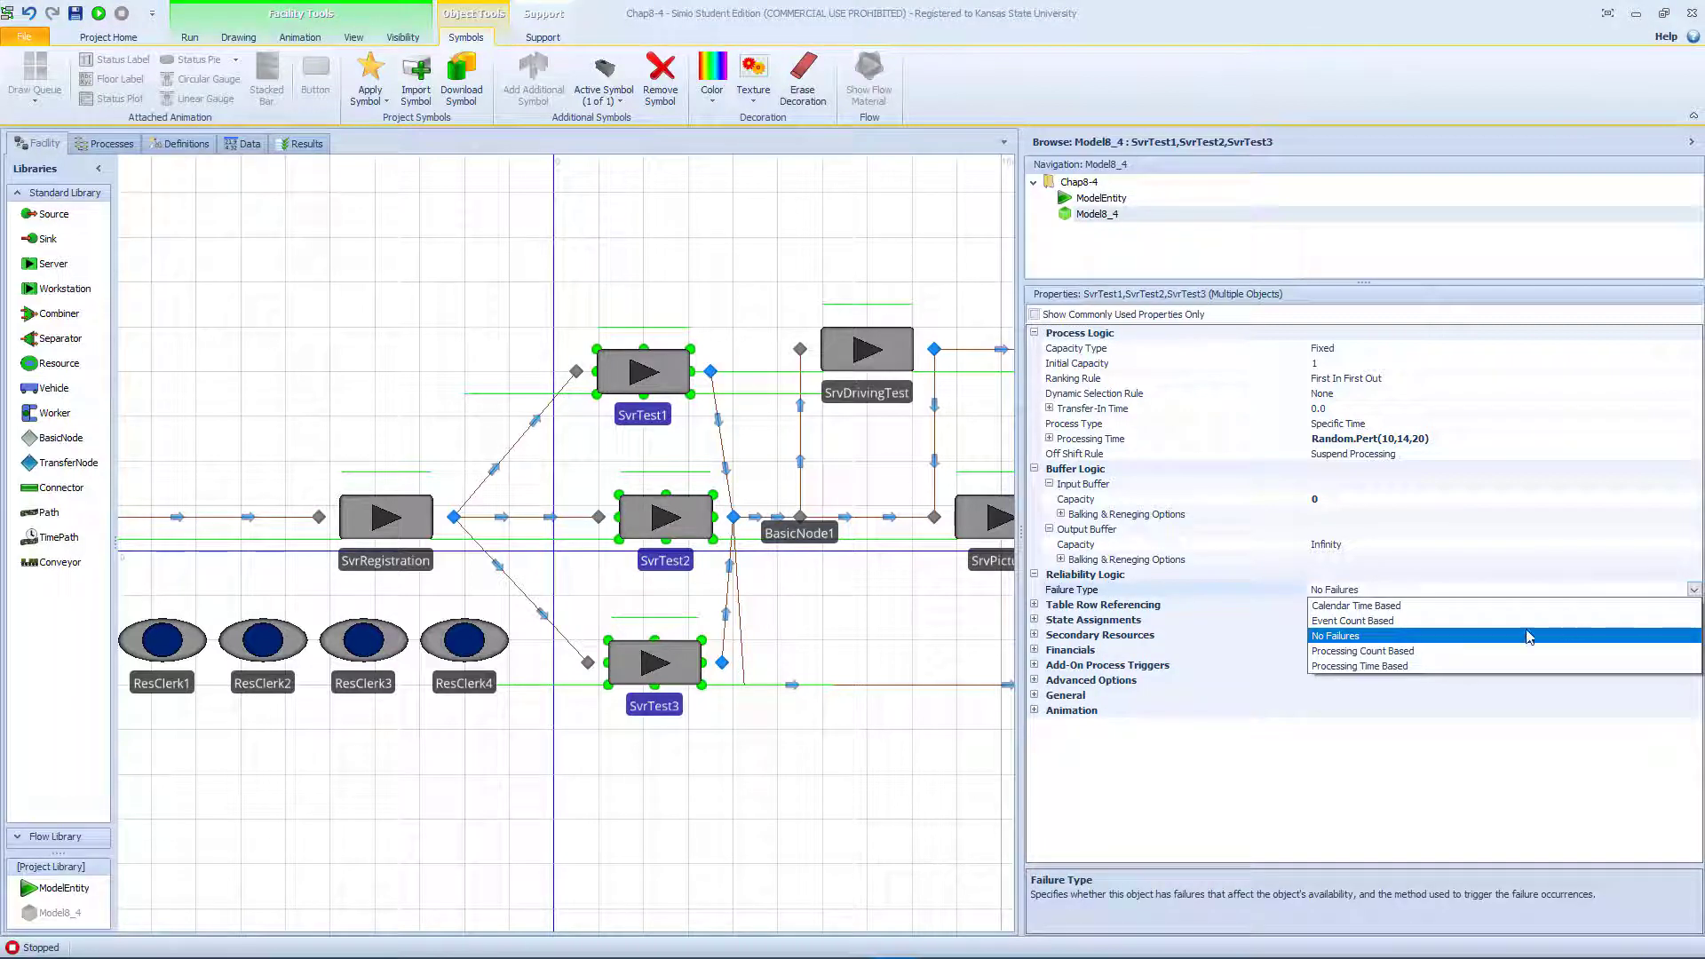
left_click(1407, 653)
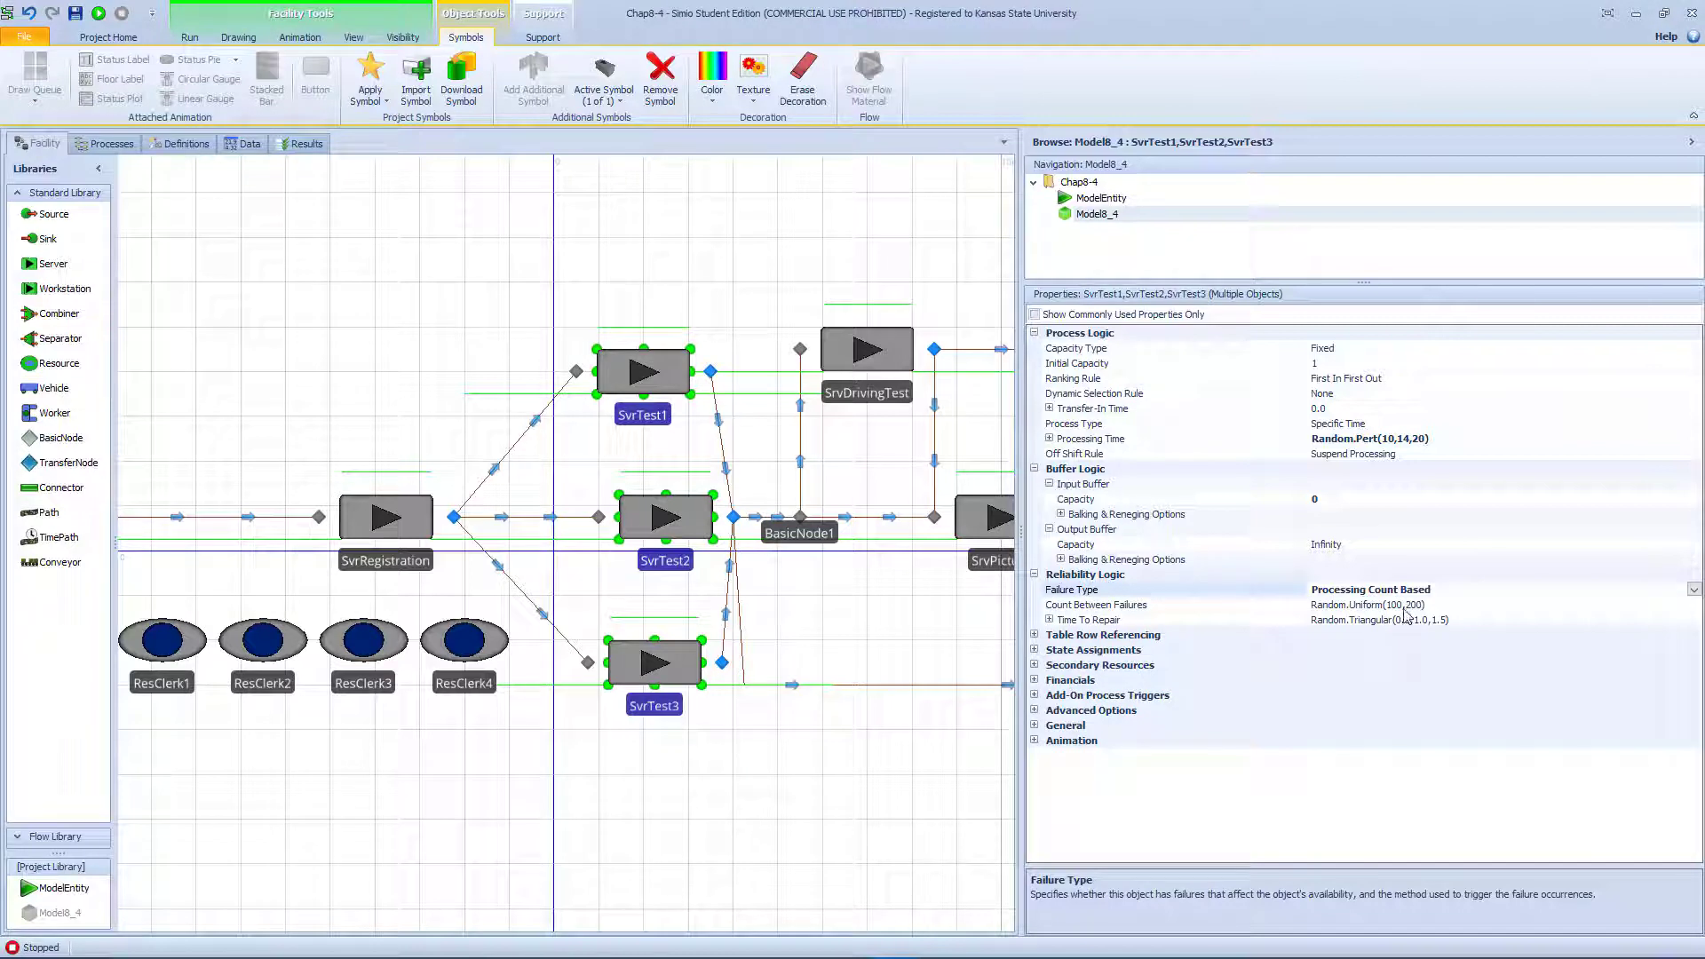
- Set Count Between Failures to Random.Uniform(8,12) for the three test servers
left_click(1423, 608)
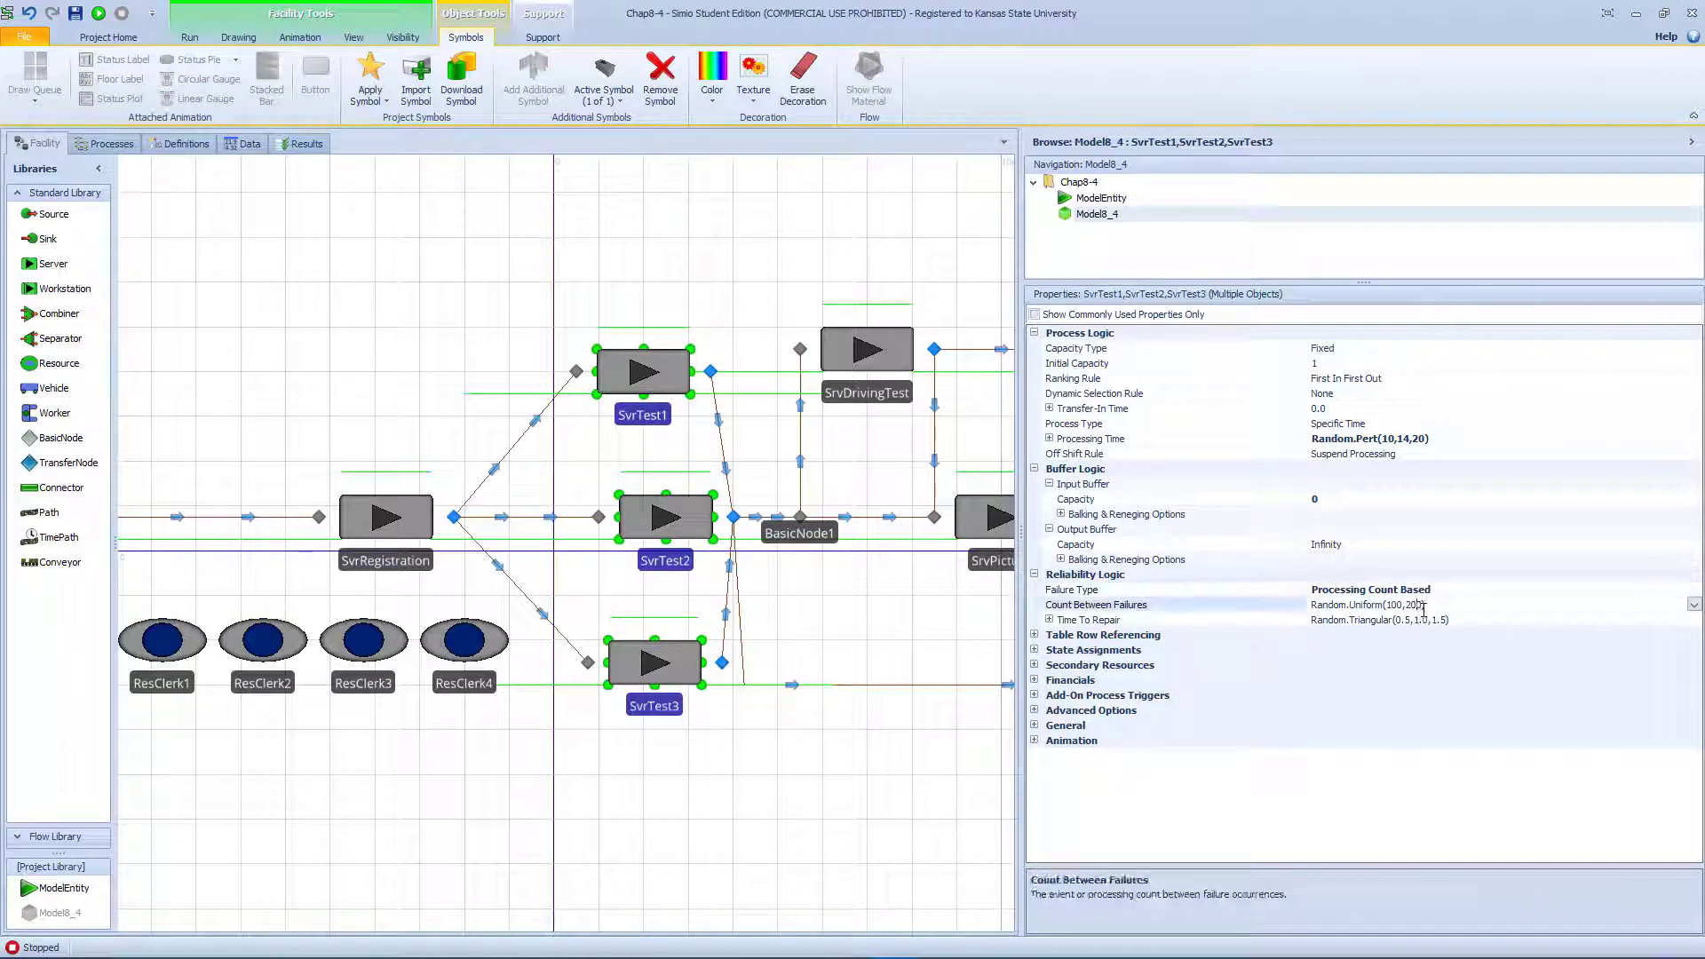
left_click_drag(1423, 607, 1387, 602)
type("8,12")
key("Return")
- Set Time To Repair to Random.Pert(2,4,6) for SvrTest1, SvrTest2 and SvrTest3 together
left_click(1541, 624)
left_click(1695, 620)
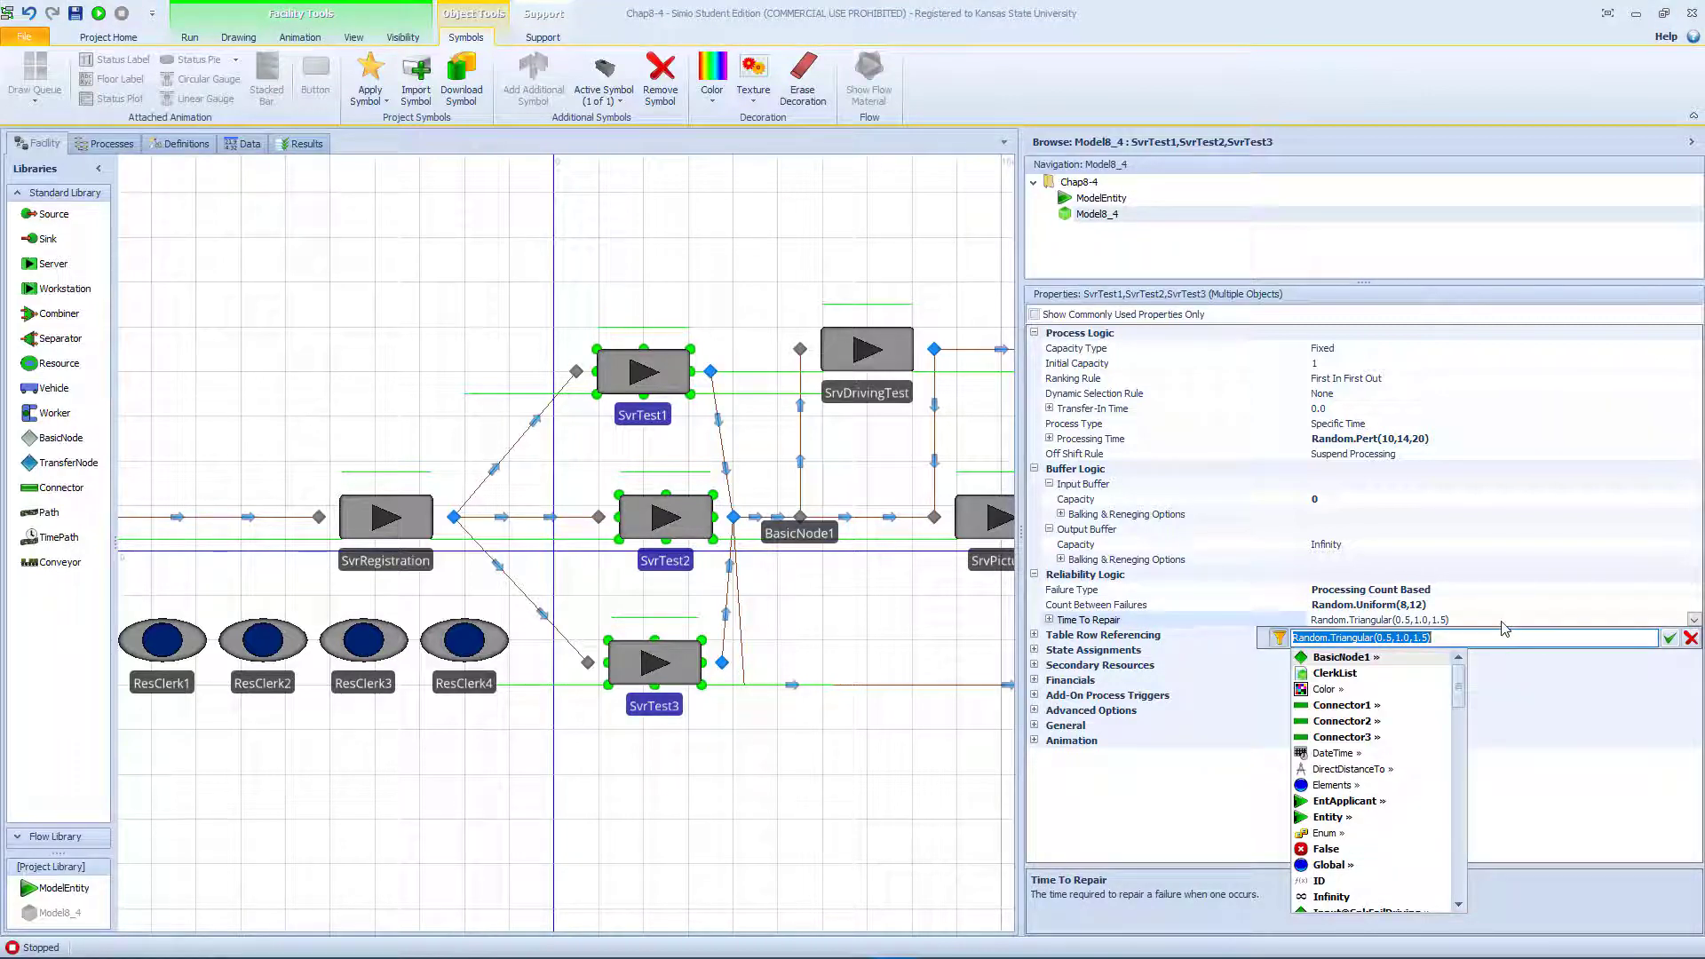
left_click_drag(1434, 637, 1332, 639)
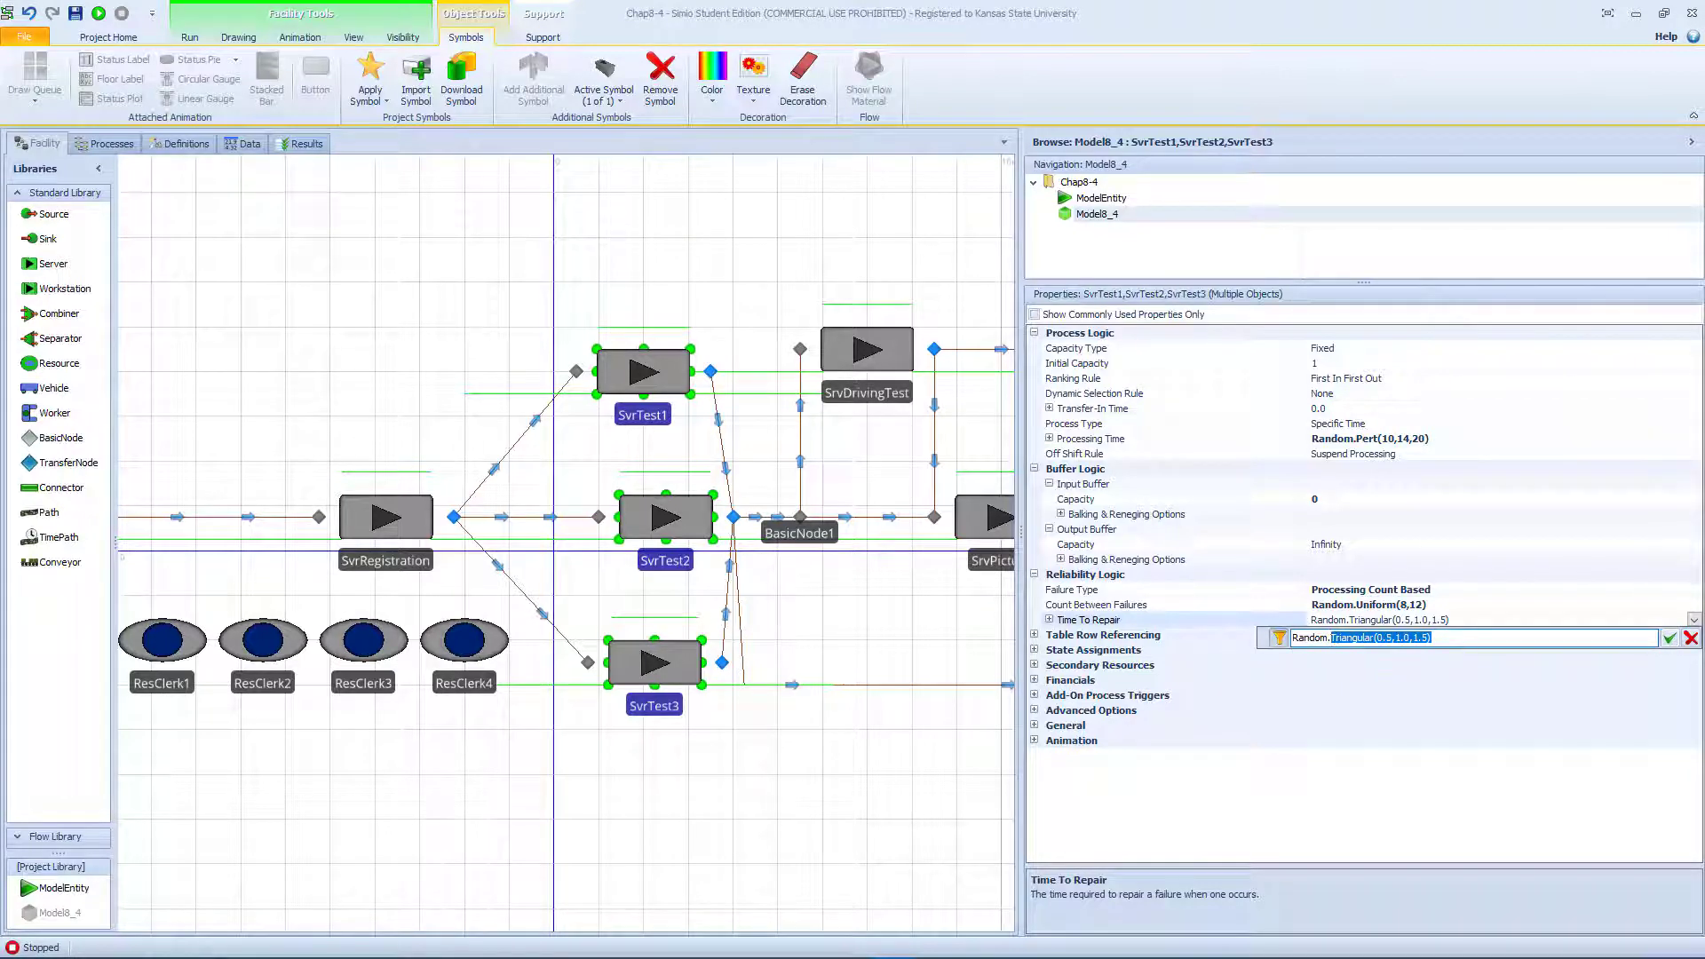
type("Random.")
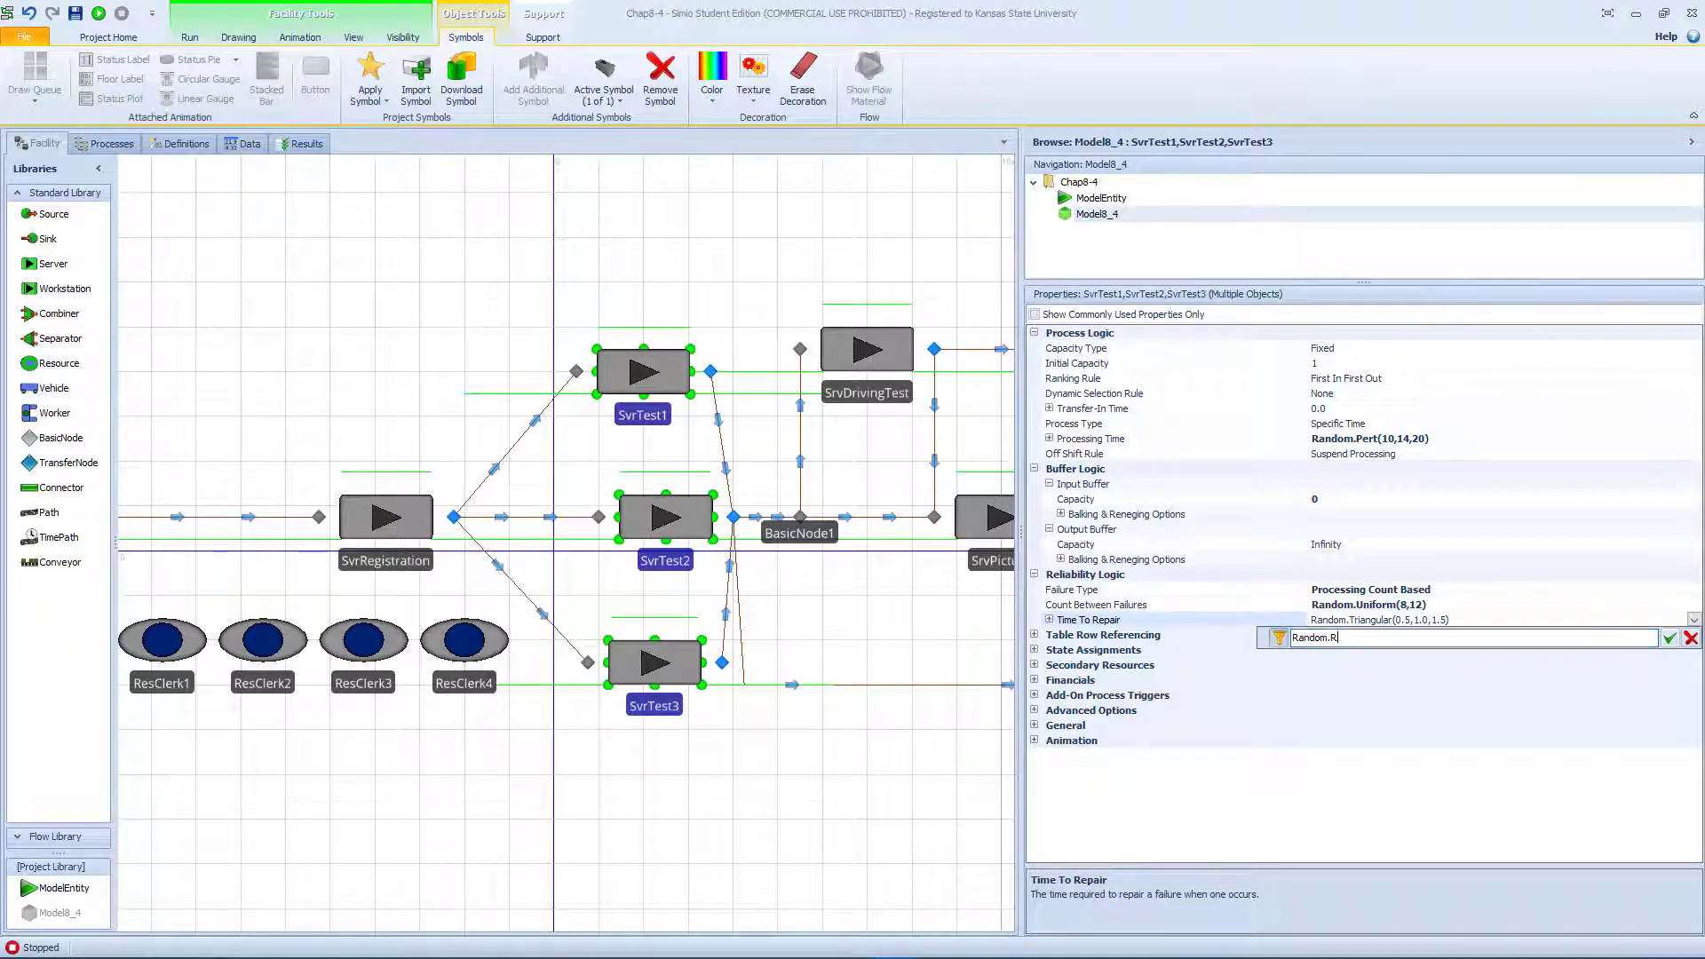
type("Pert")
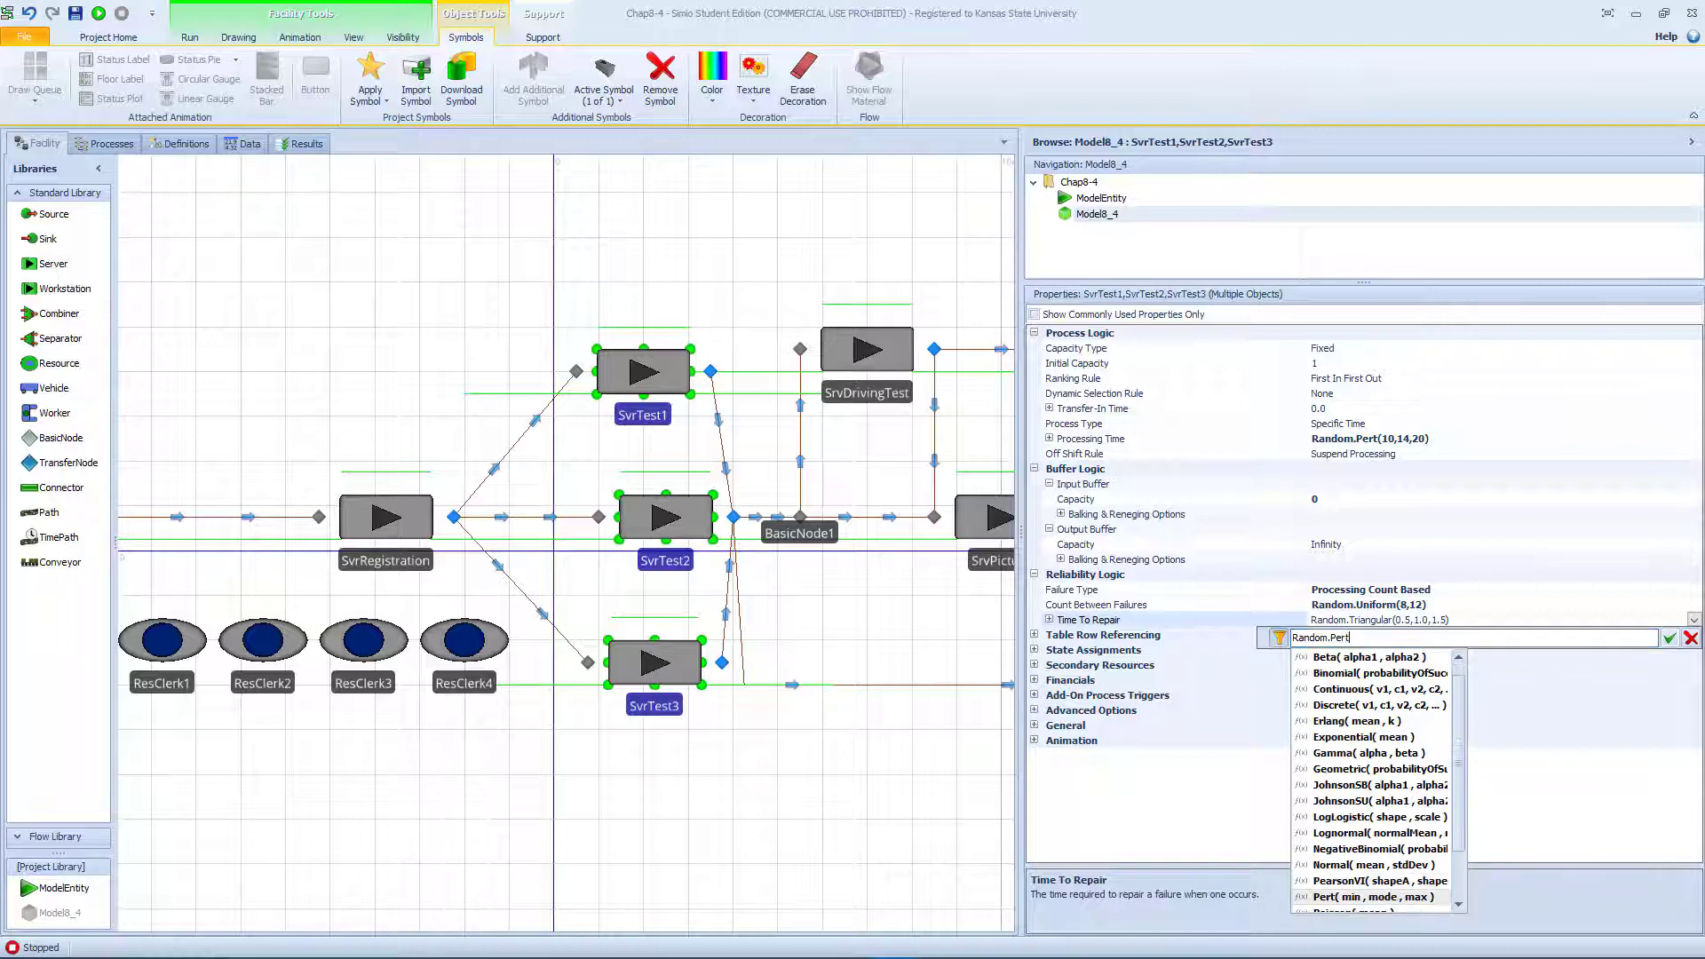
type("(2,4,6")
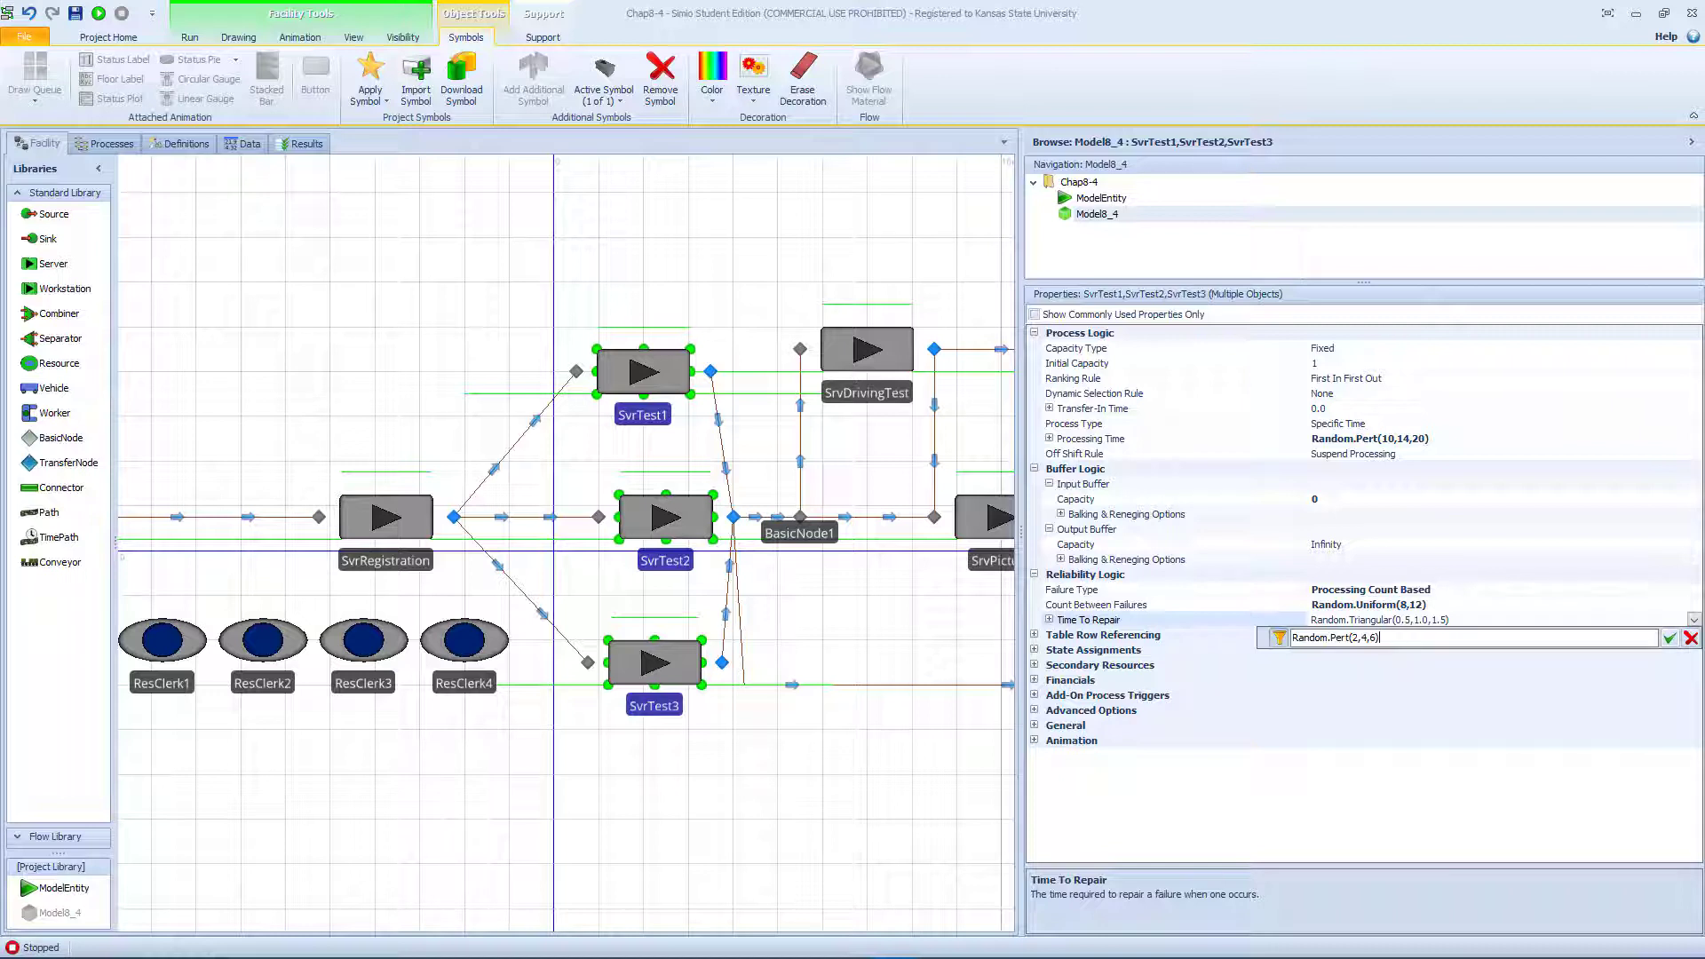
key("Return")
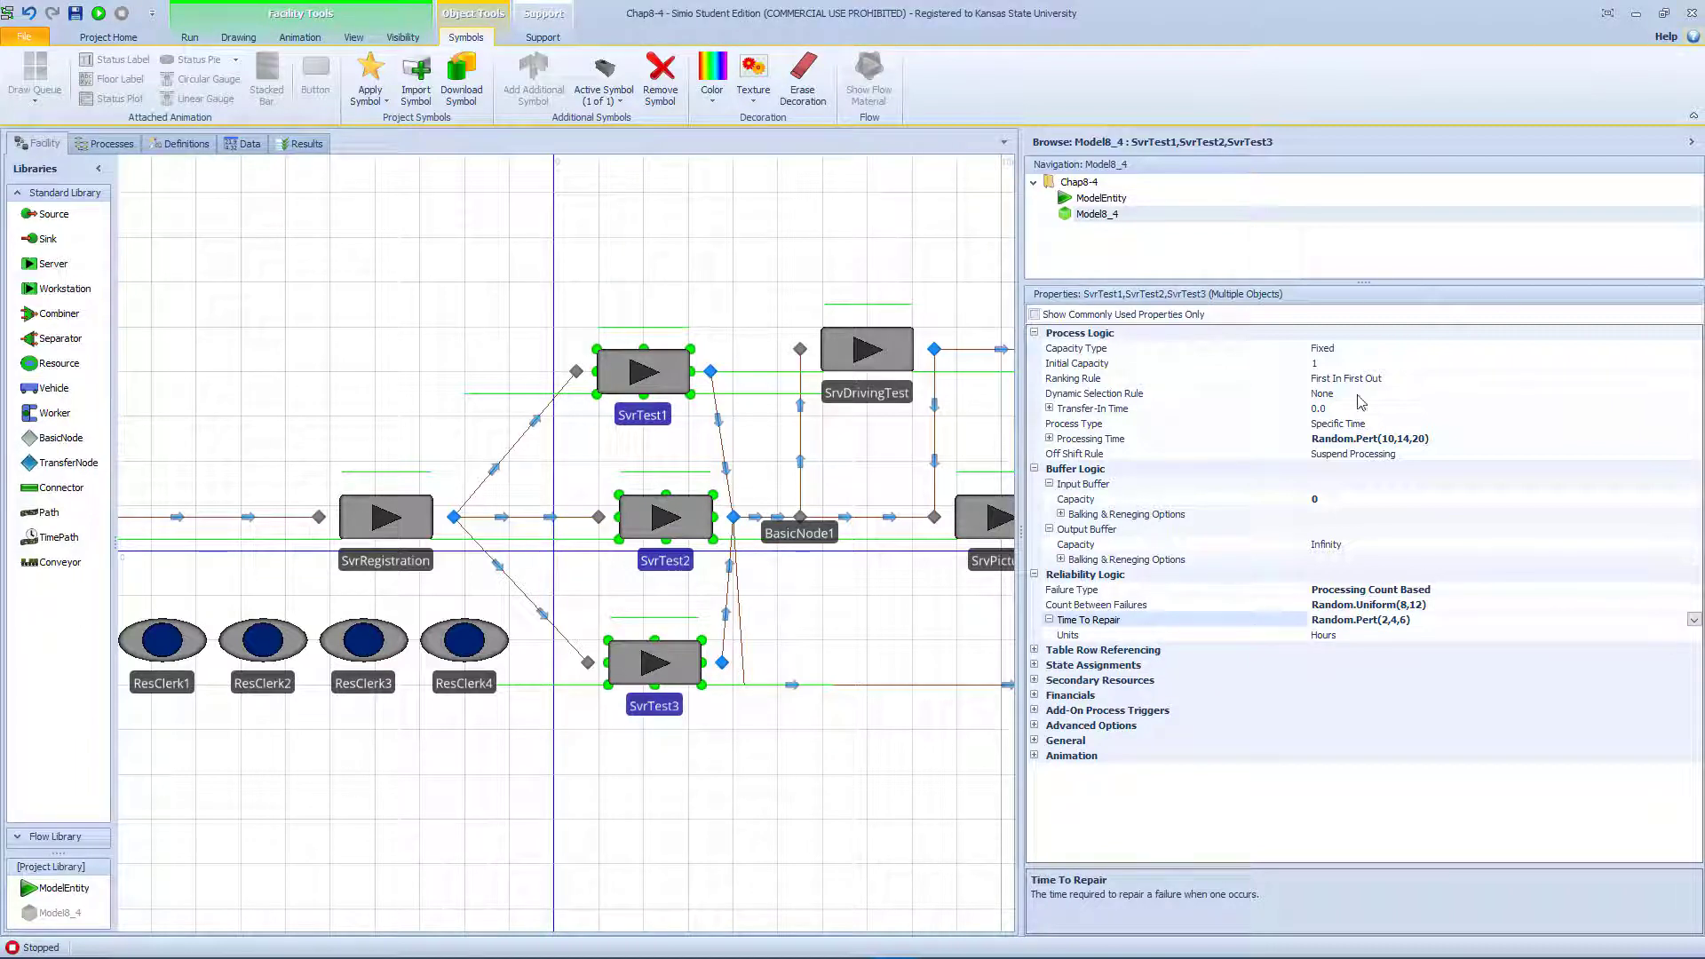
- Set the Time To Repair units to Minutes for the three test servers
left_click(1421, 639)
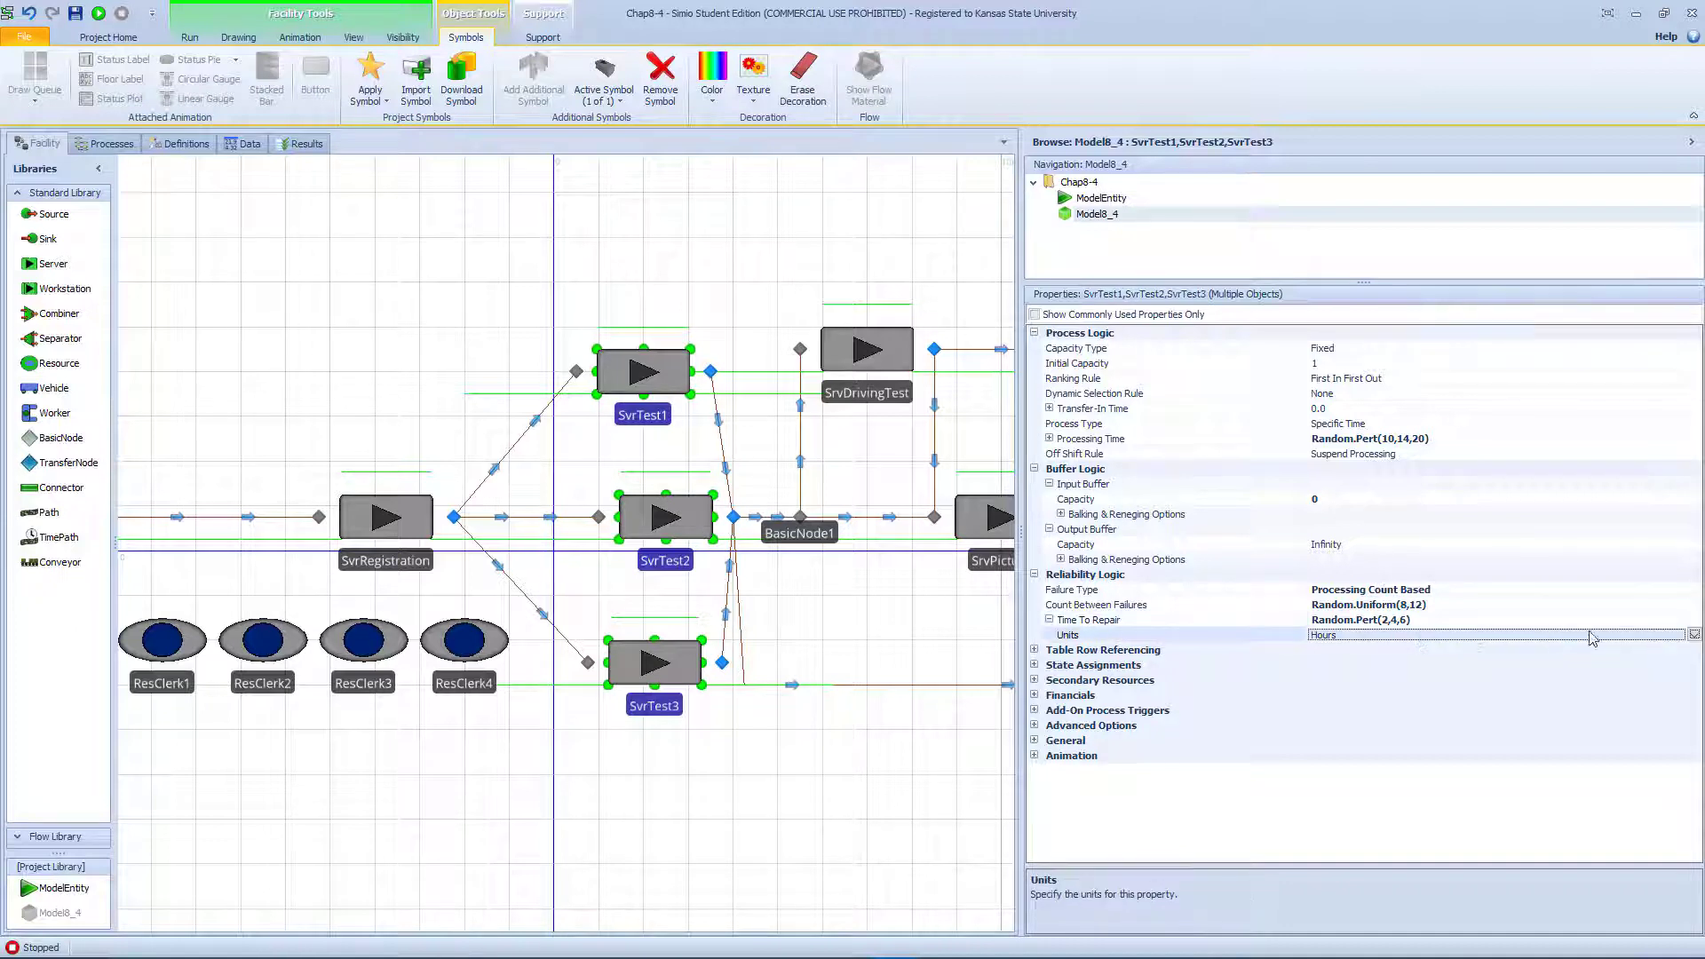
left_click(1695, 635)
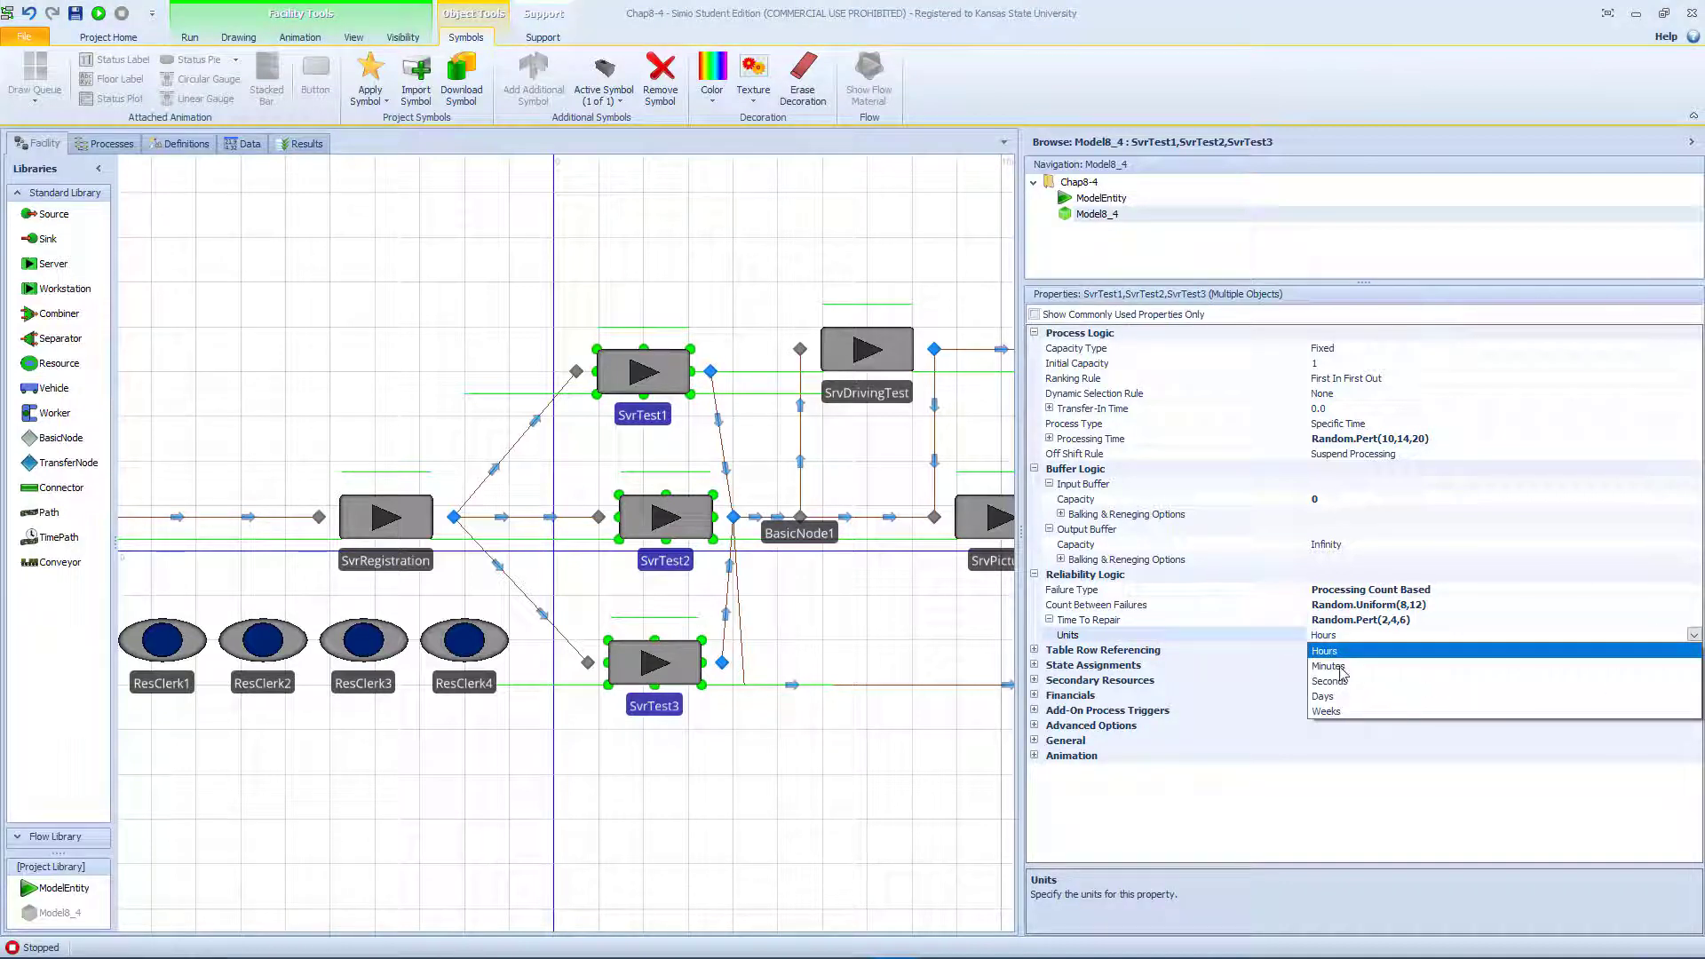
left_click(1347, 668)
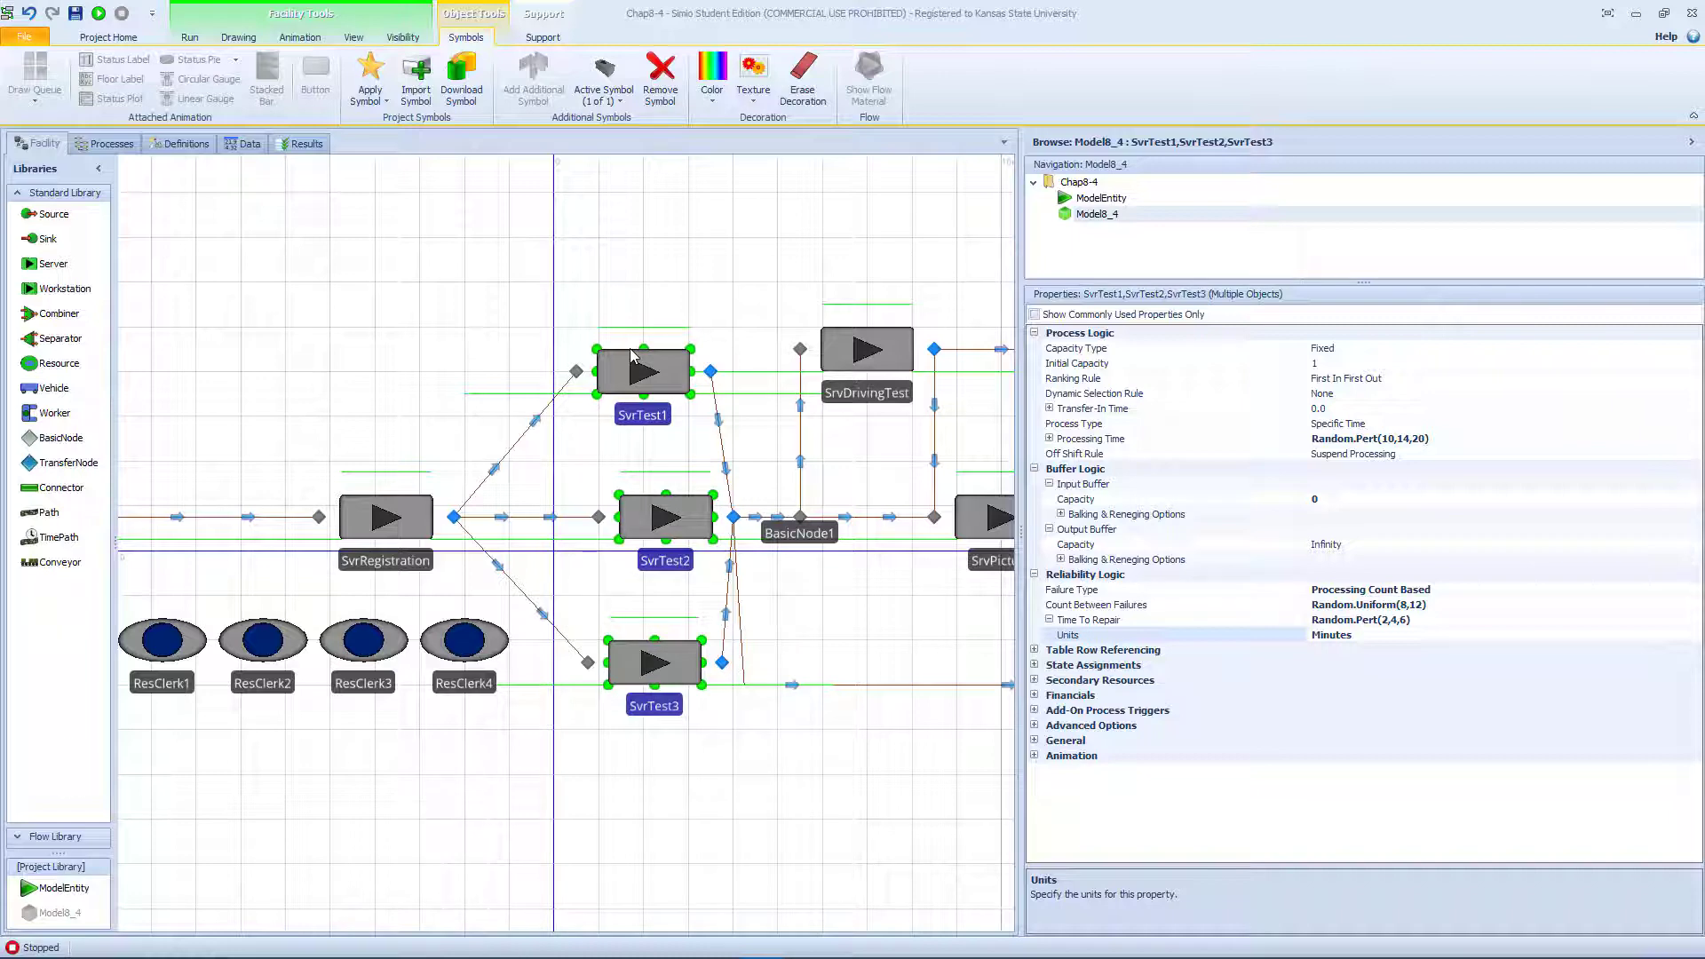
- Move Candidate.Node.AssociatedStationLoad from the Selection Condition to the Selection Expression of the SvrRegistration output node, replacing the default expression
left_click(455, 517)
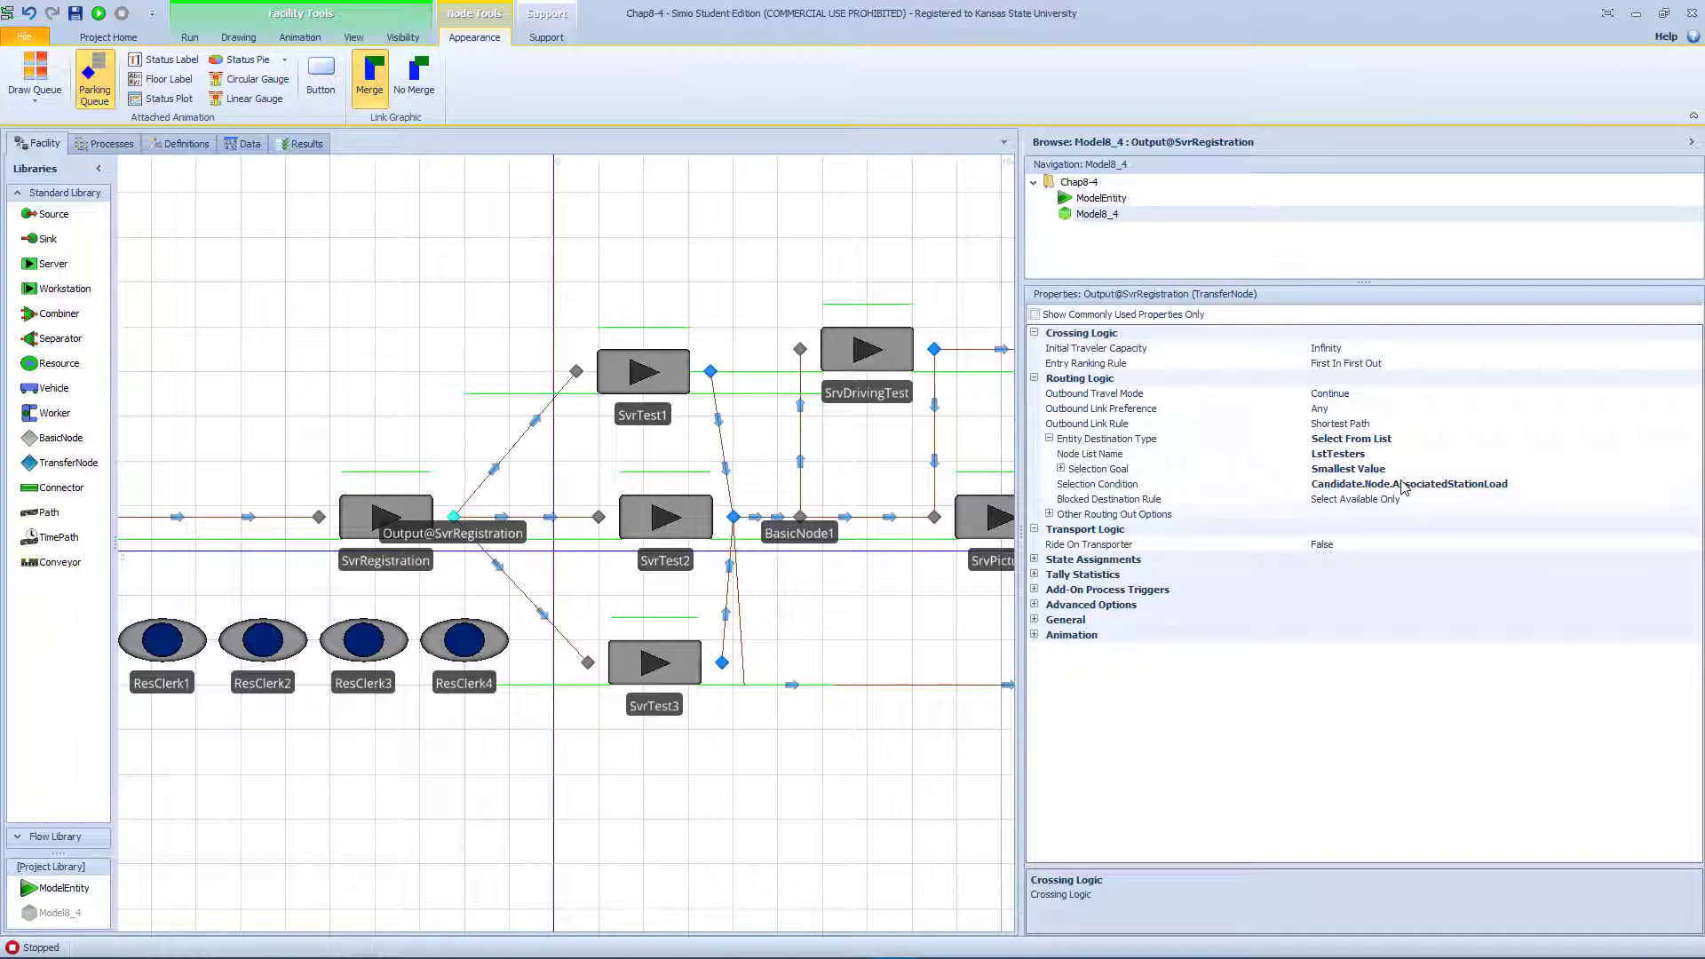
left_click(1061, 470)
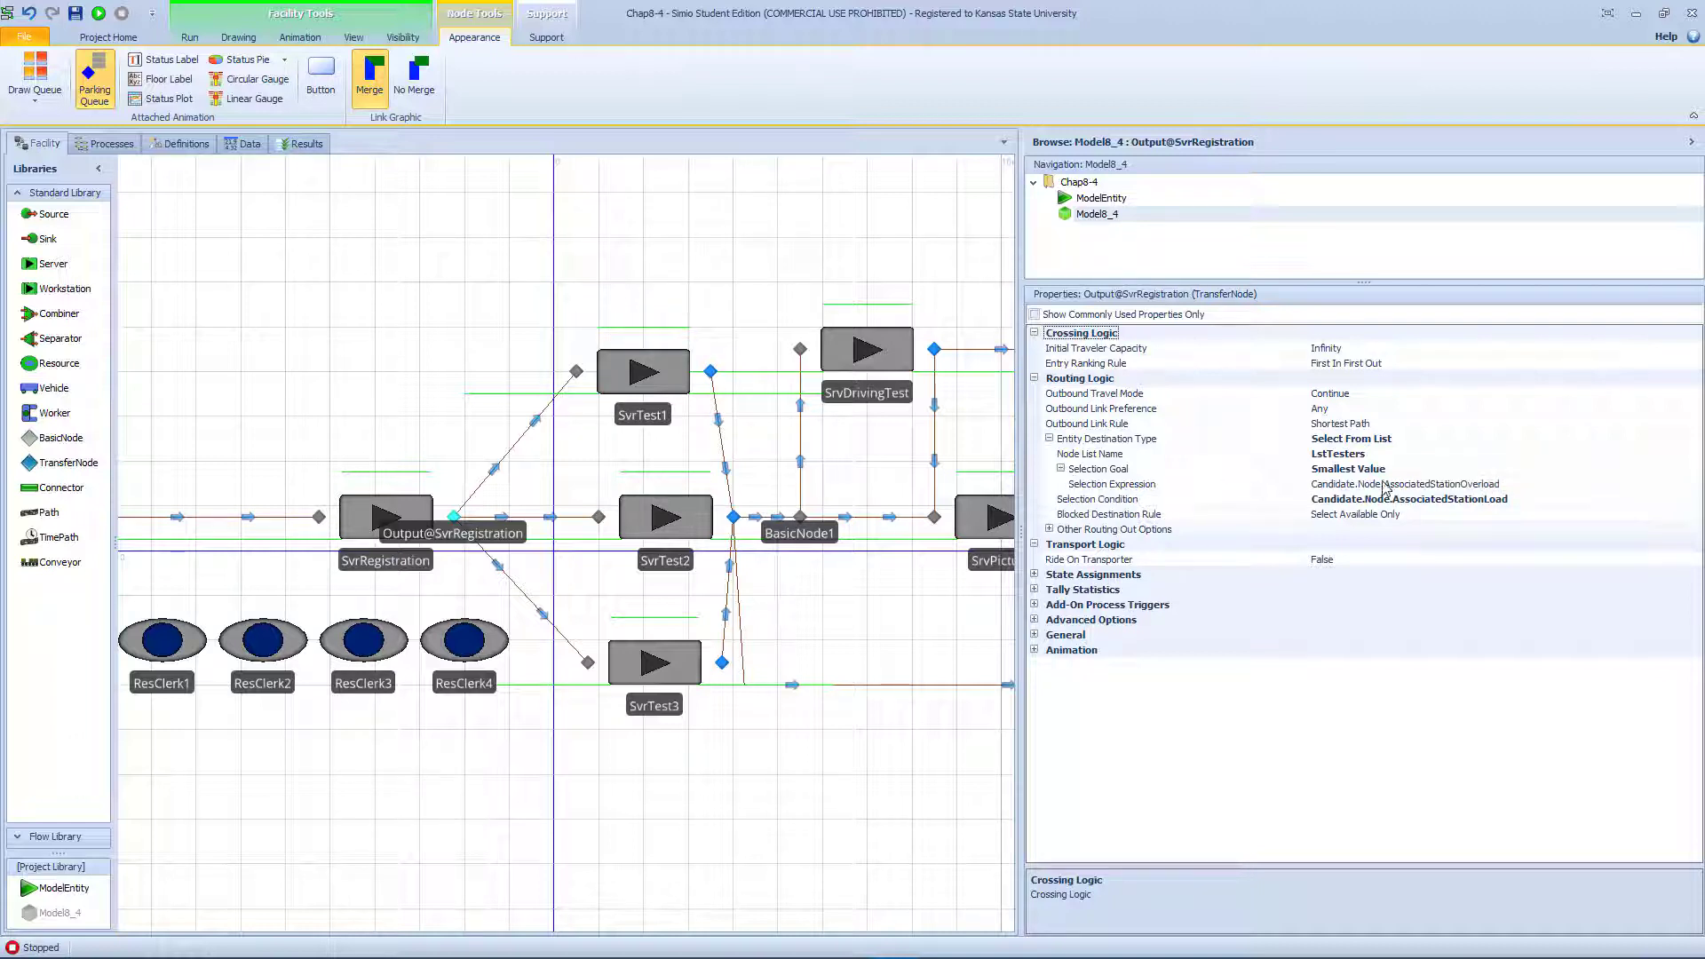
left_click(1510, 499)
left_click_drag(1508, 499, 1268, 519)
key("ctrl+c")
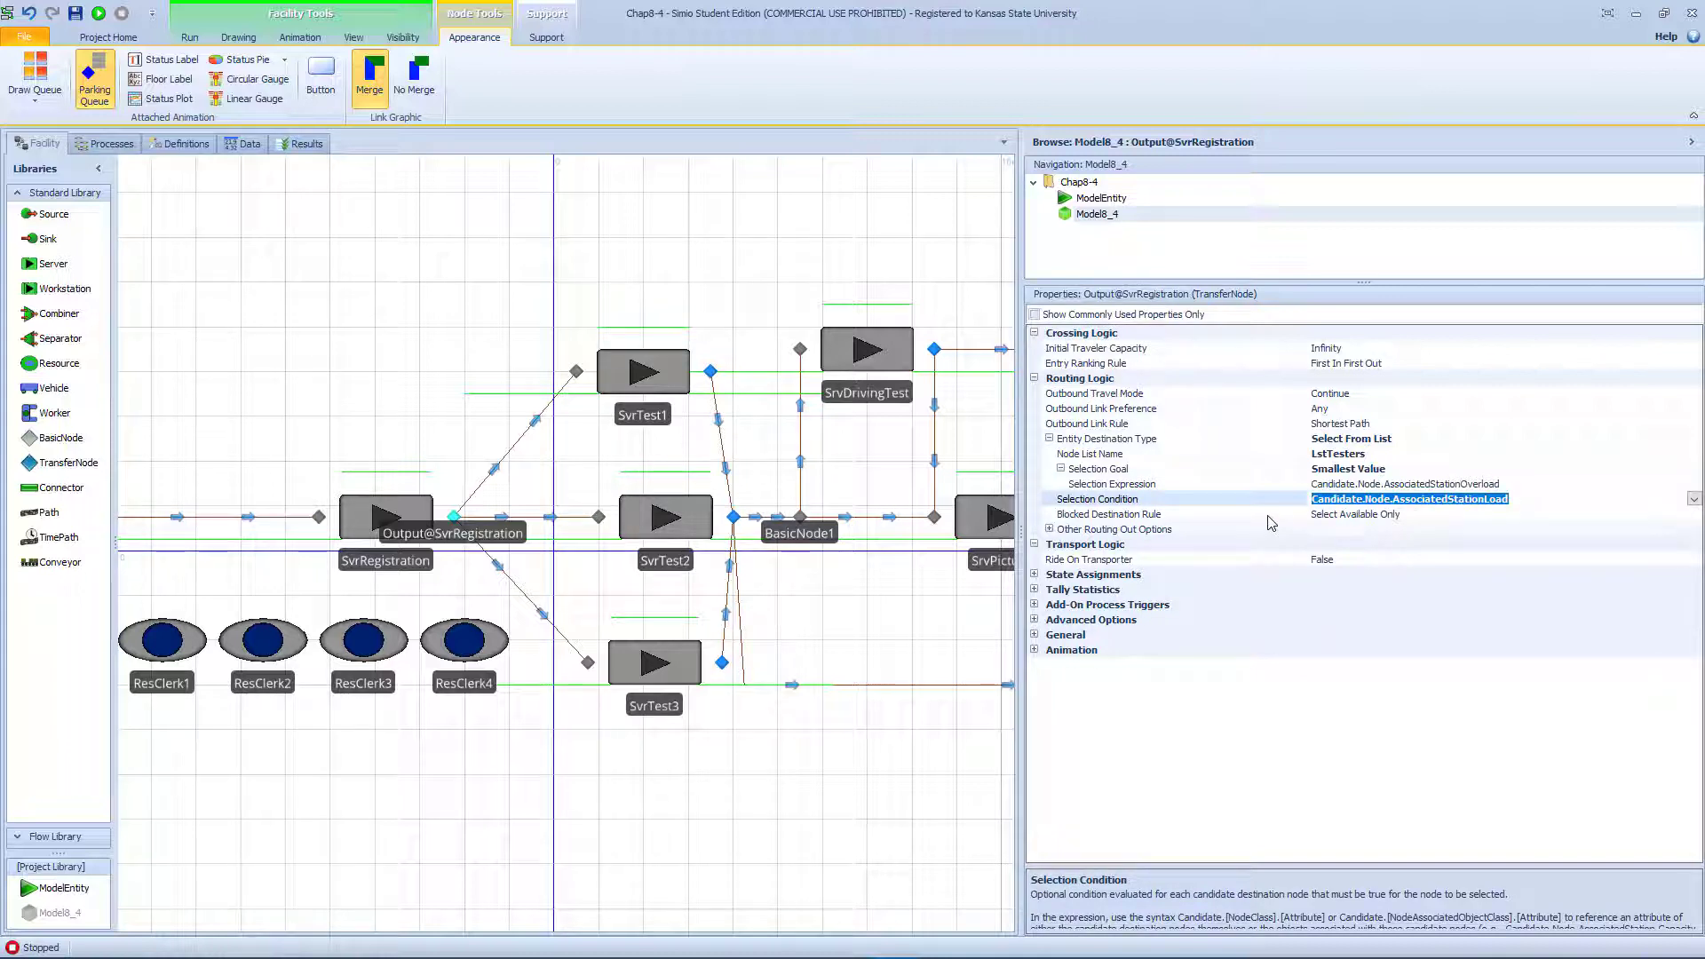
key("Delete")
left_click(1510, 484)
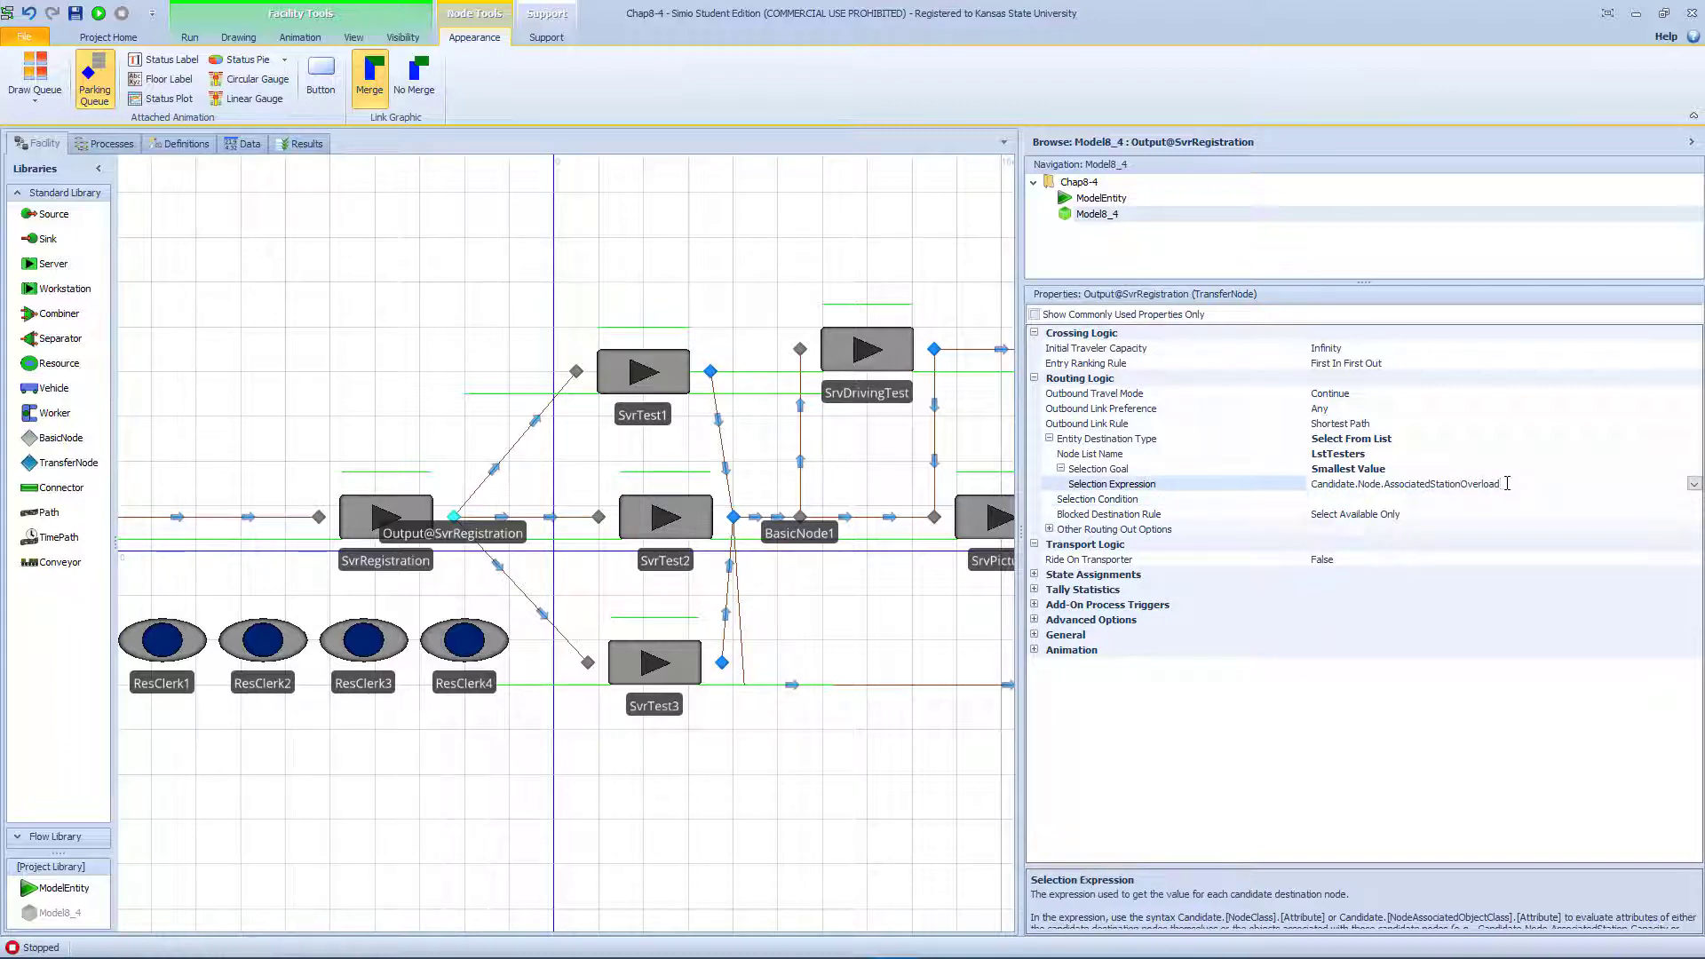
left_click_drag(1507, 484, 1319, 502)
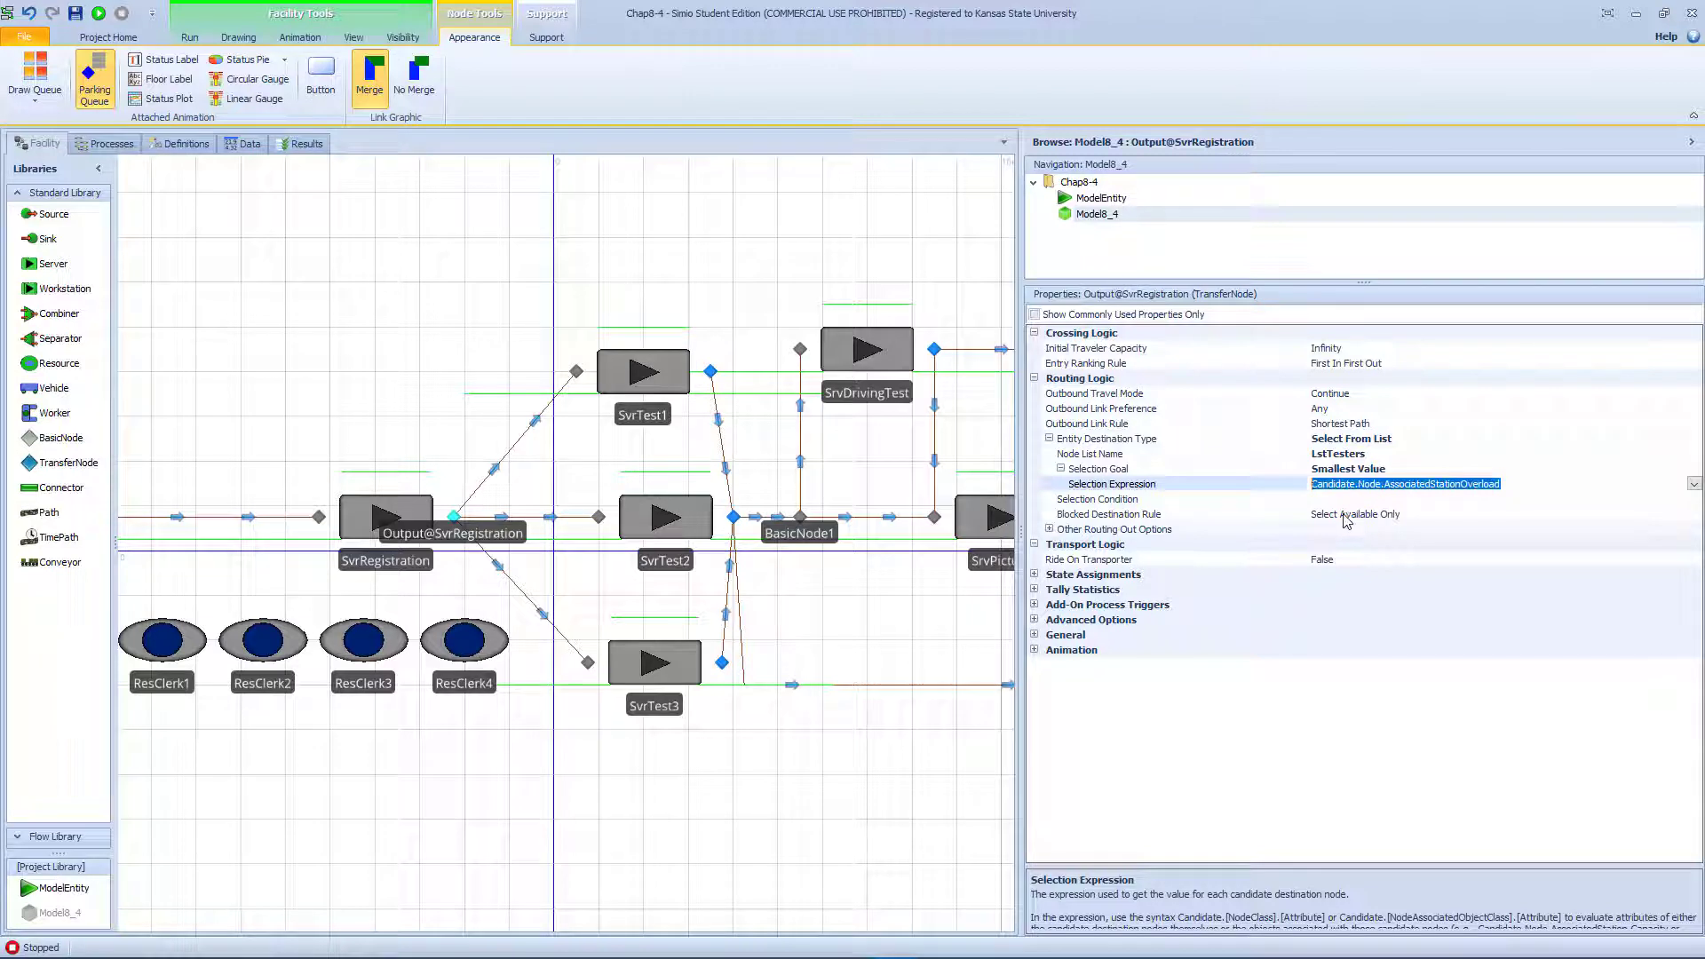
key("ctrl+v")
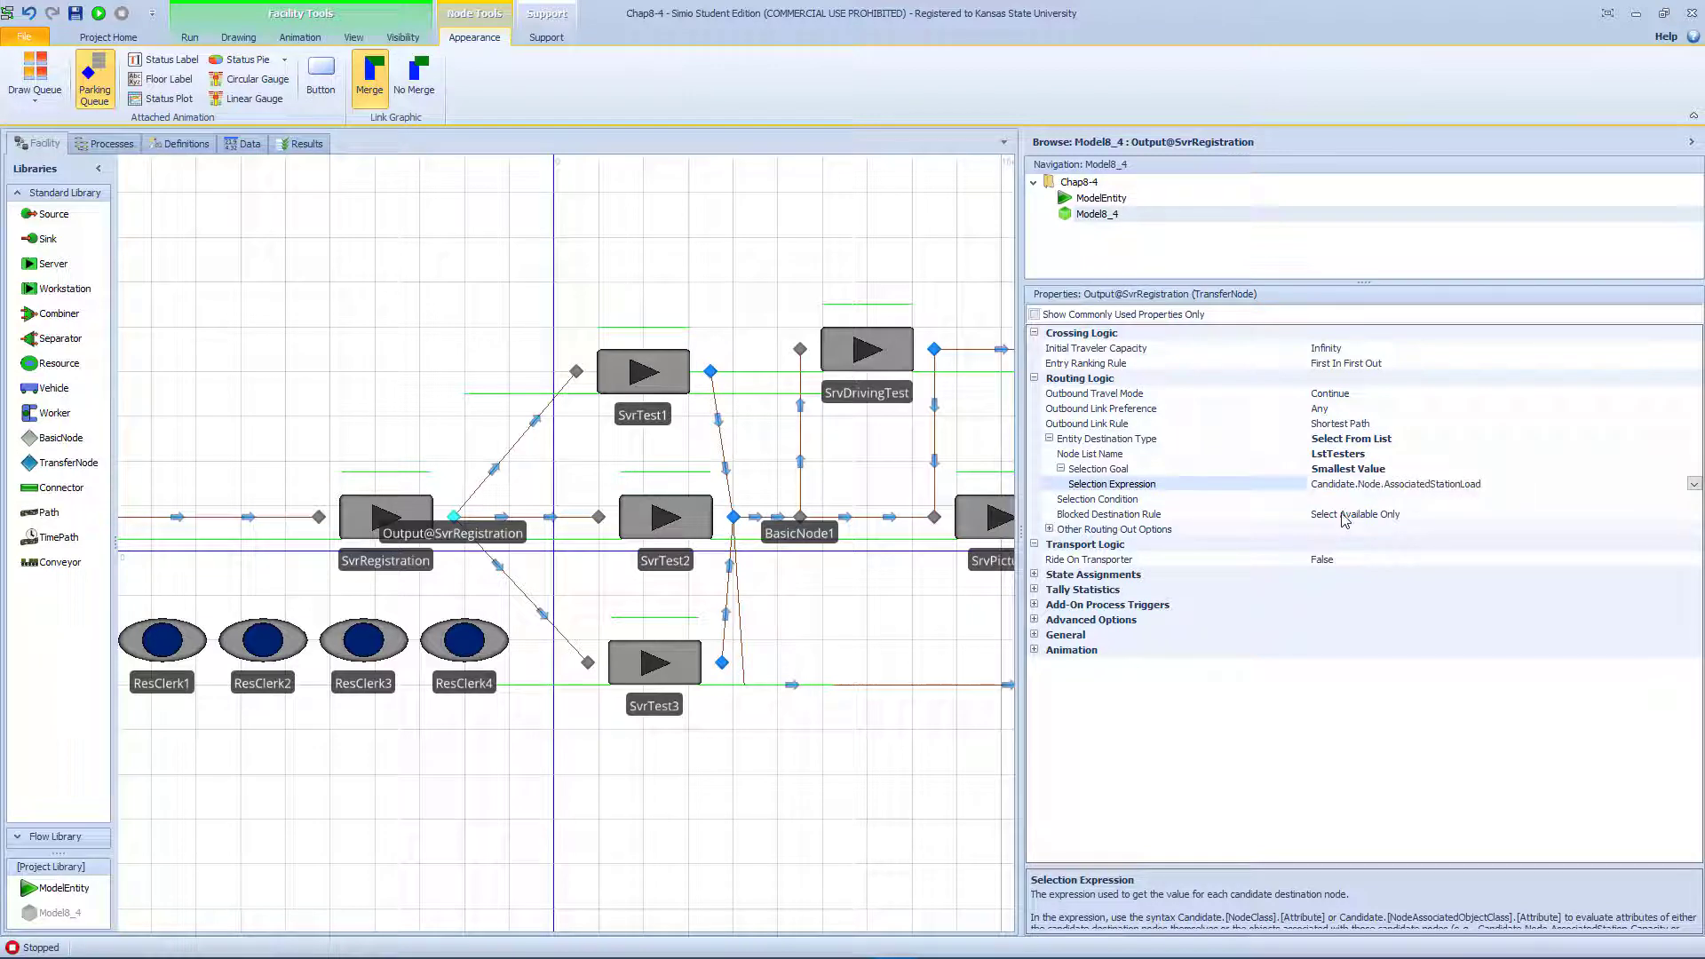
- Enter !Candidate.Server.Failure.Active as the Selection Condition of the SvrRegistration output node
left_click(1359, 500)
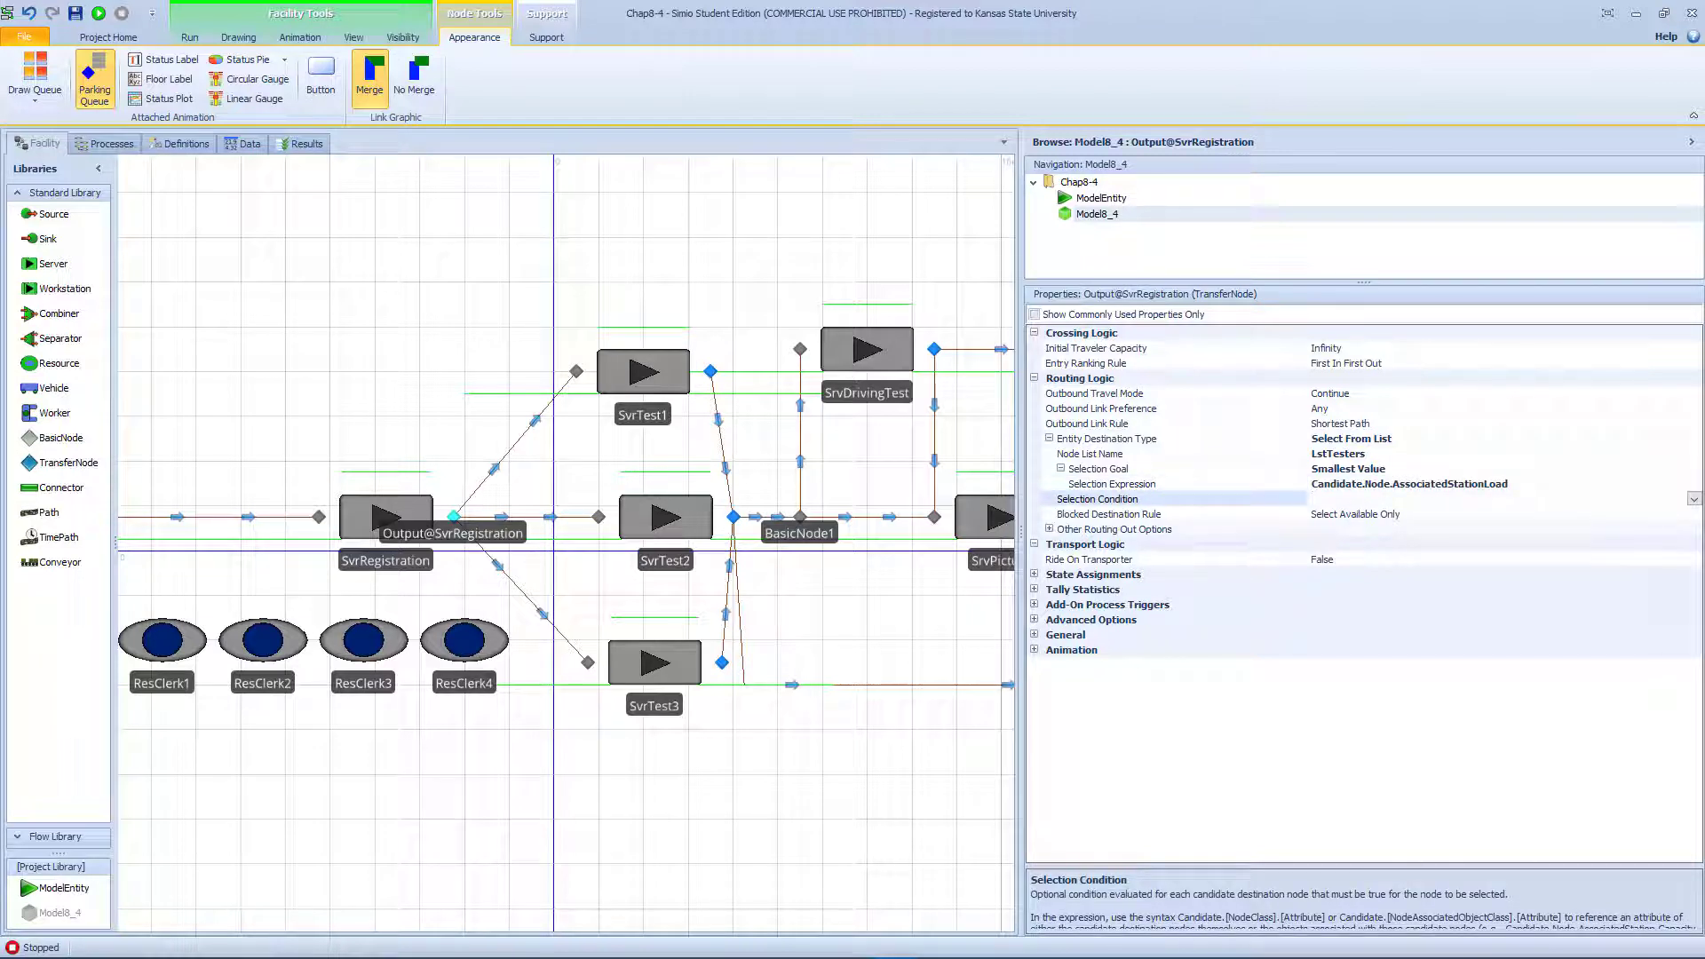
left_click(1693, 500)
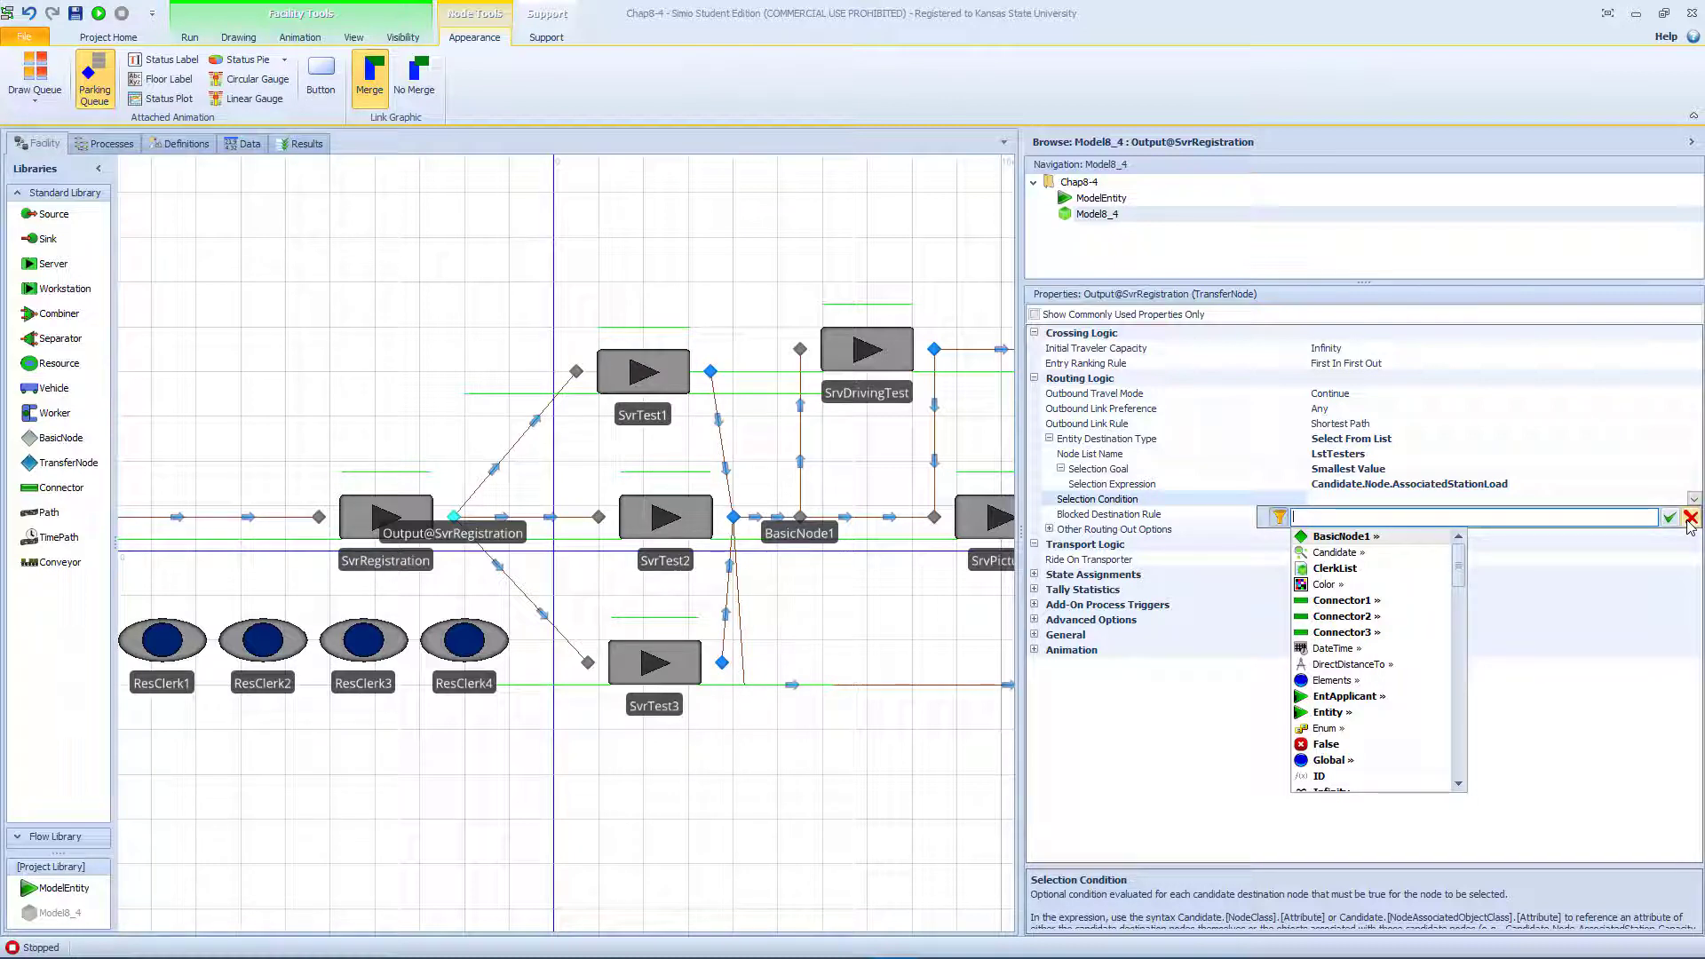
type("1")
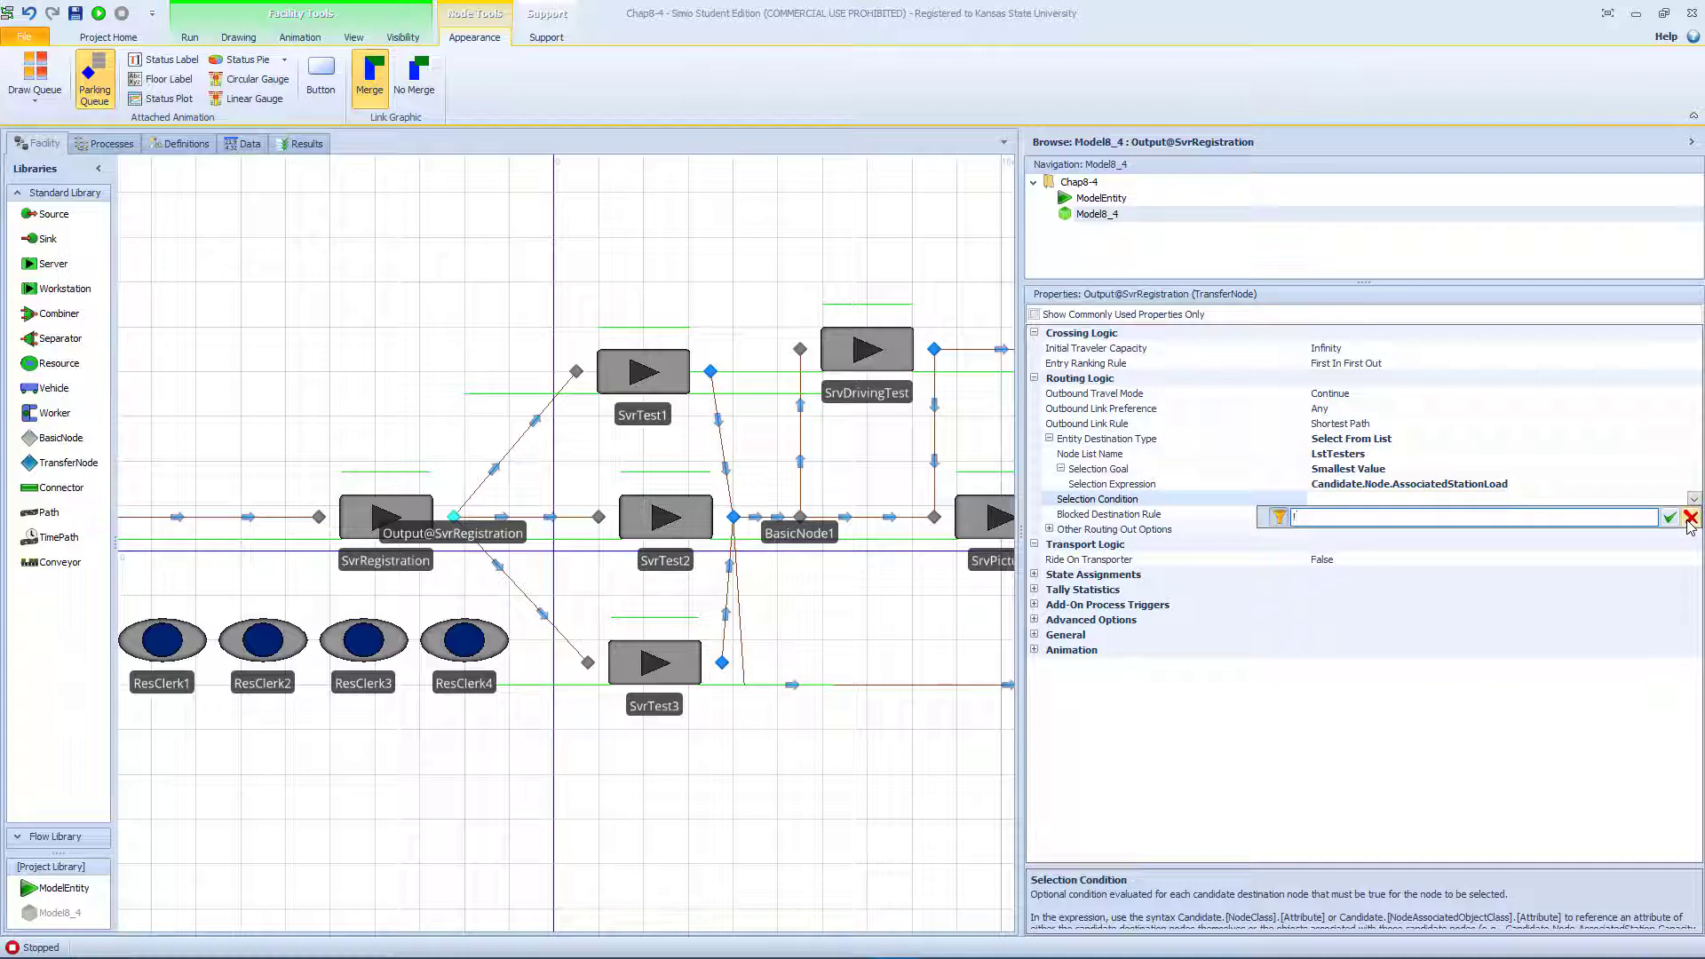
type("Candidate.")
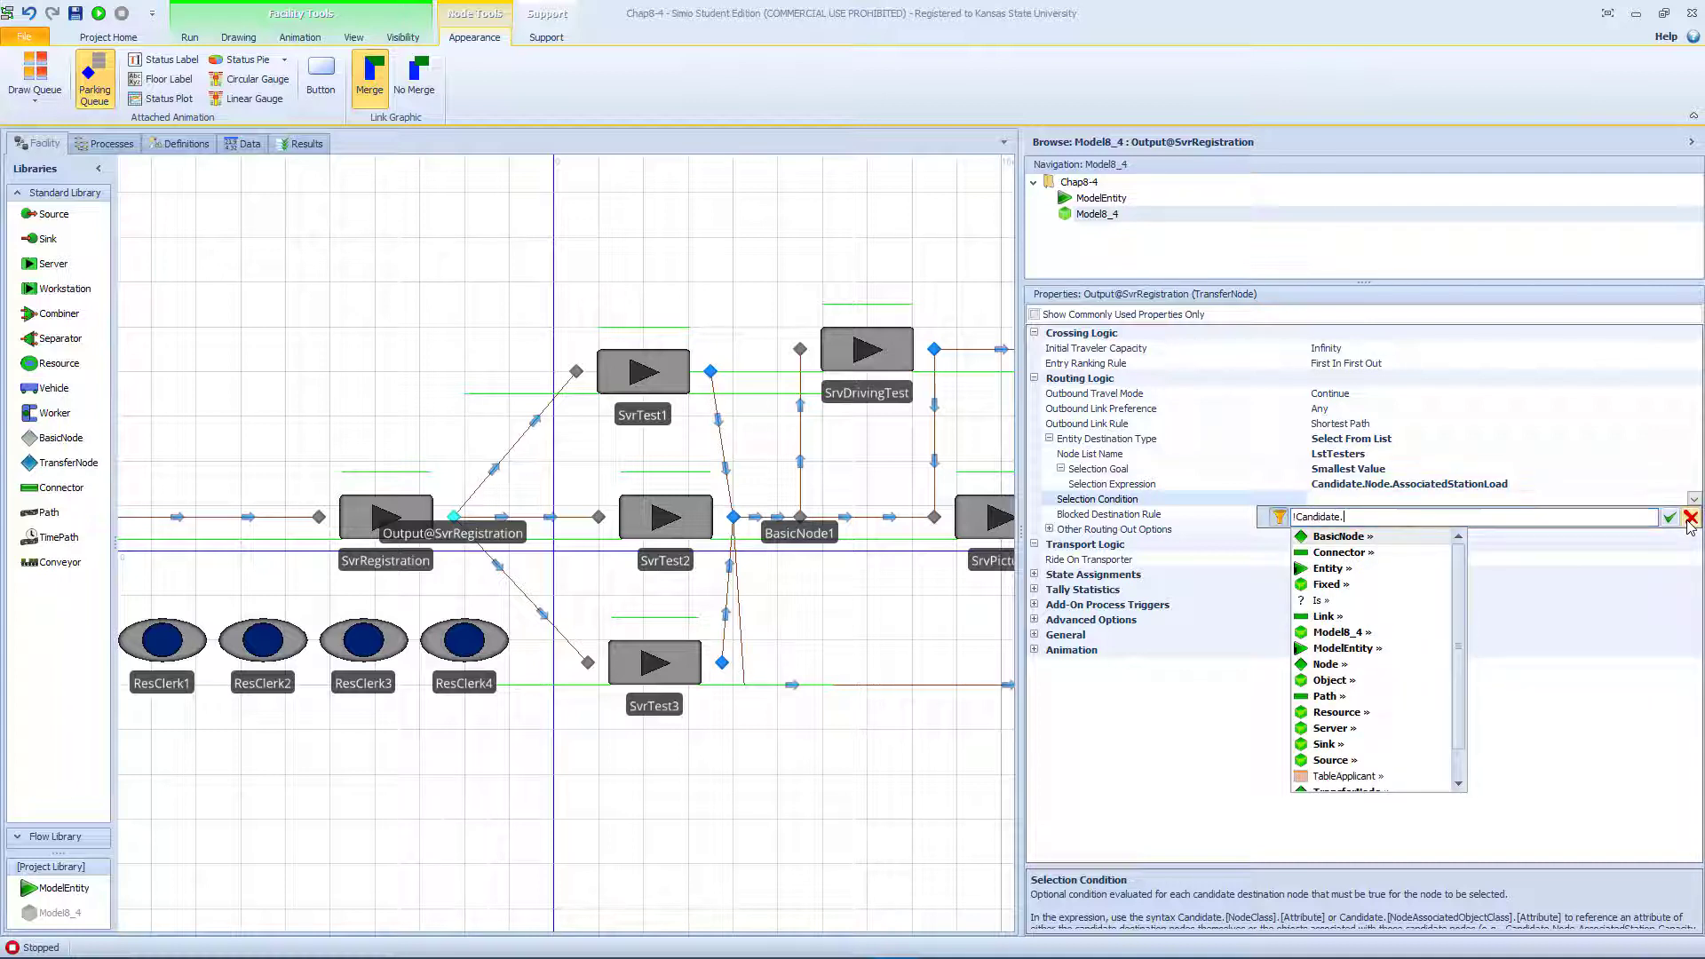
type("Ser")
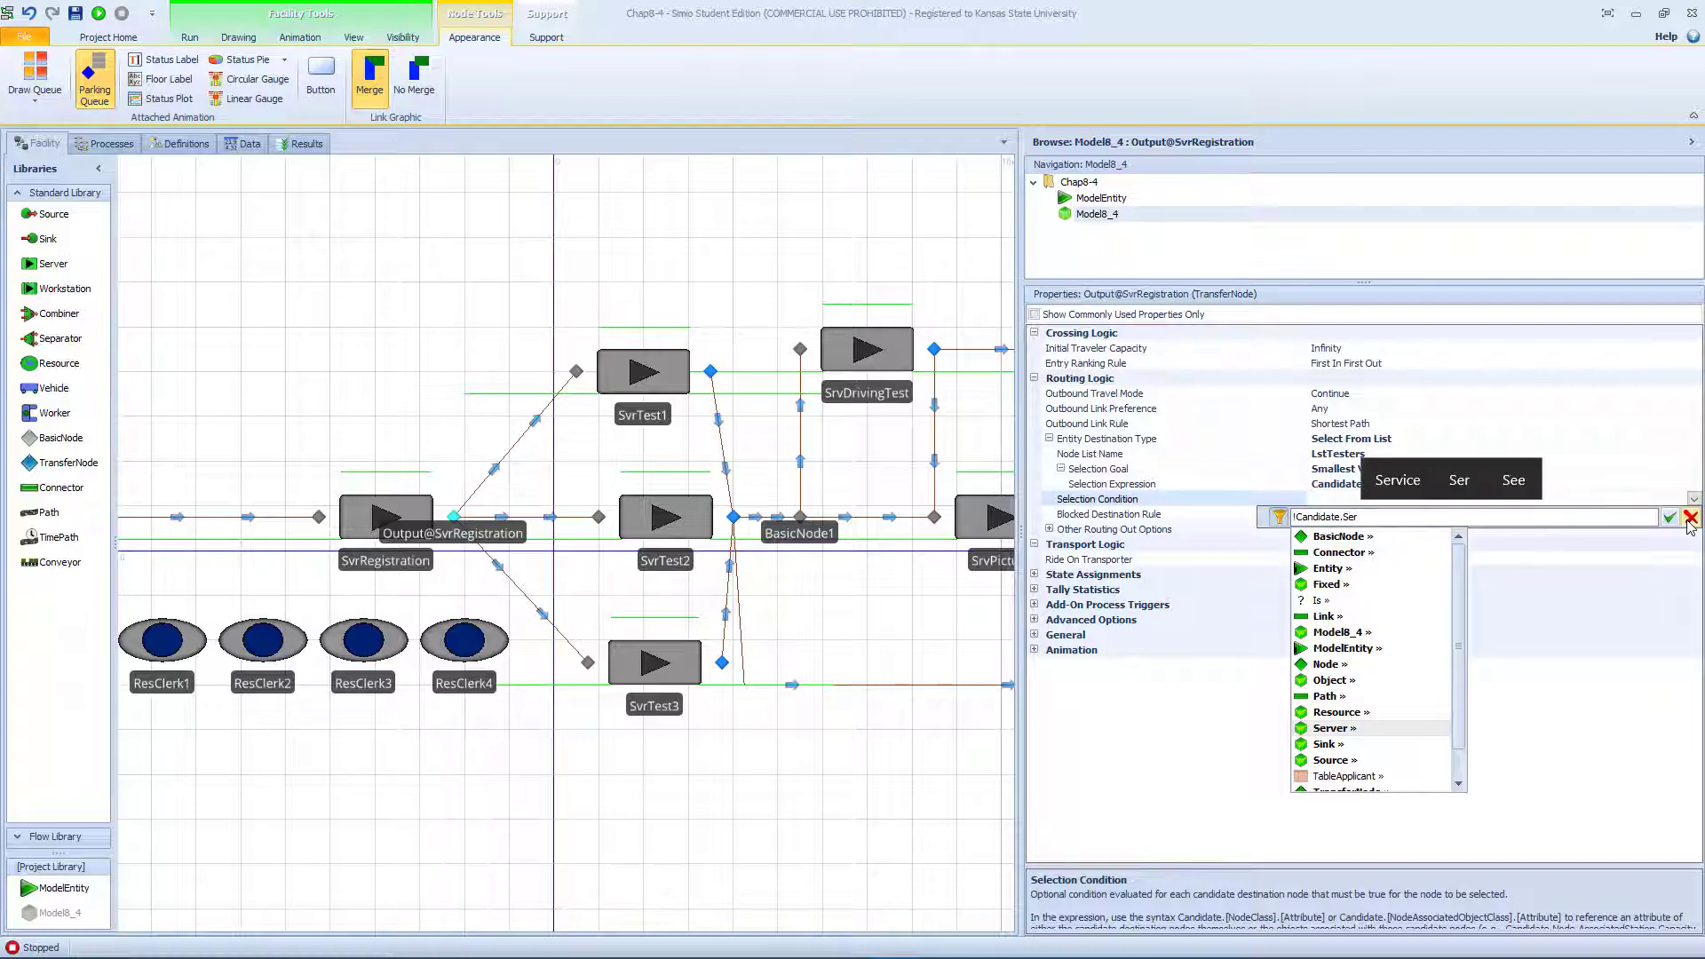
type("ver.")
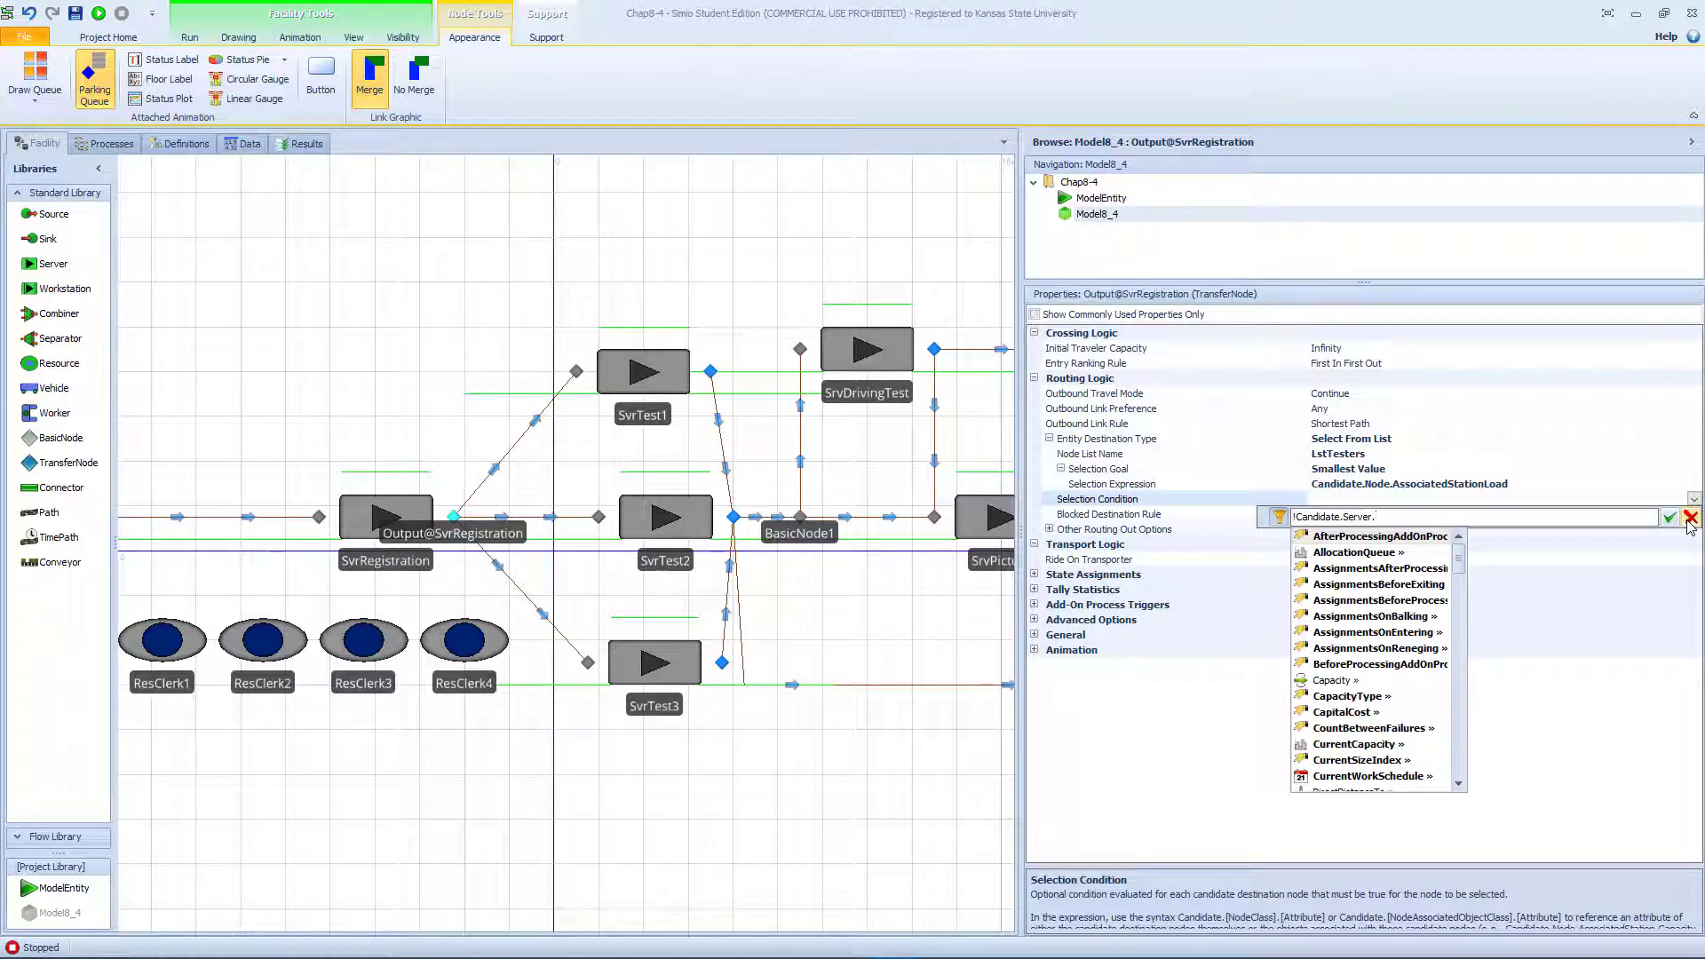
type("Fa")
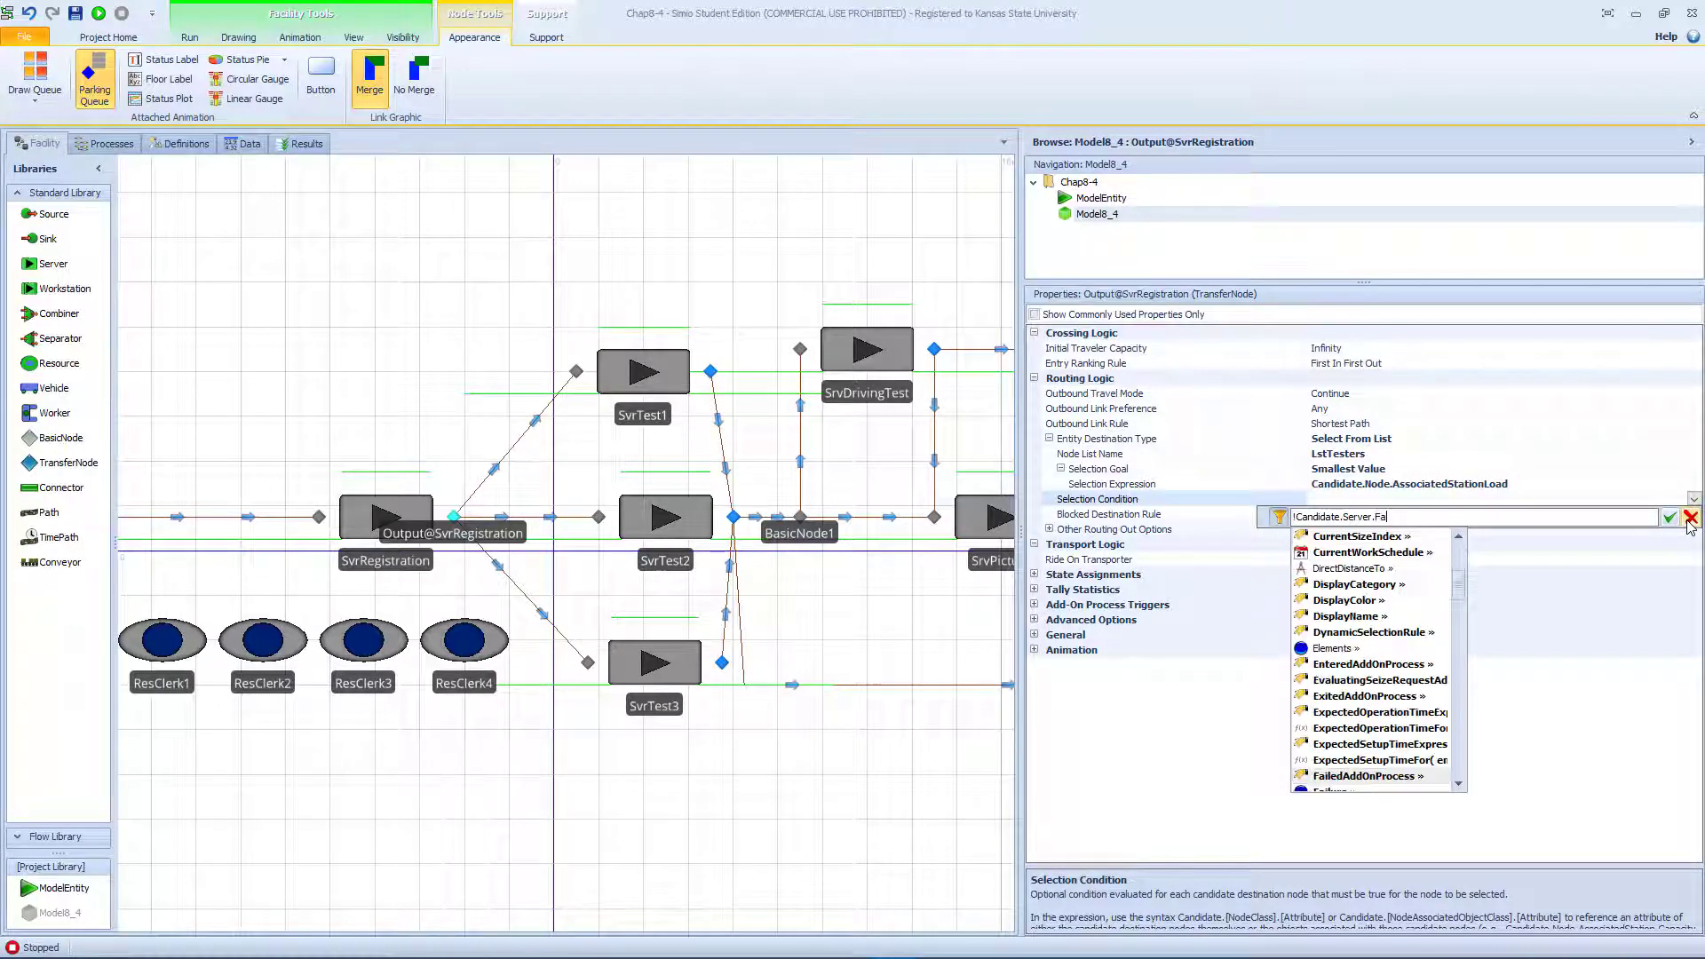
key("Down")
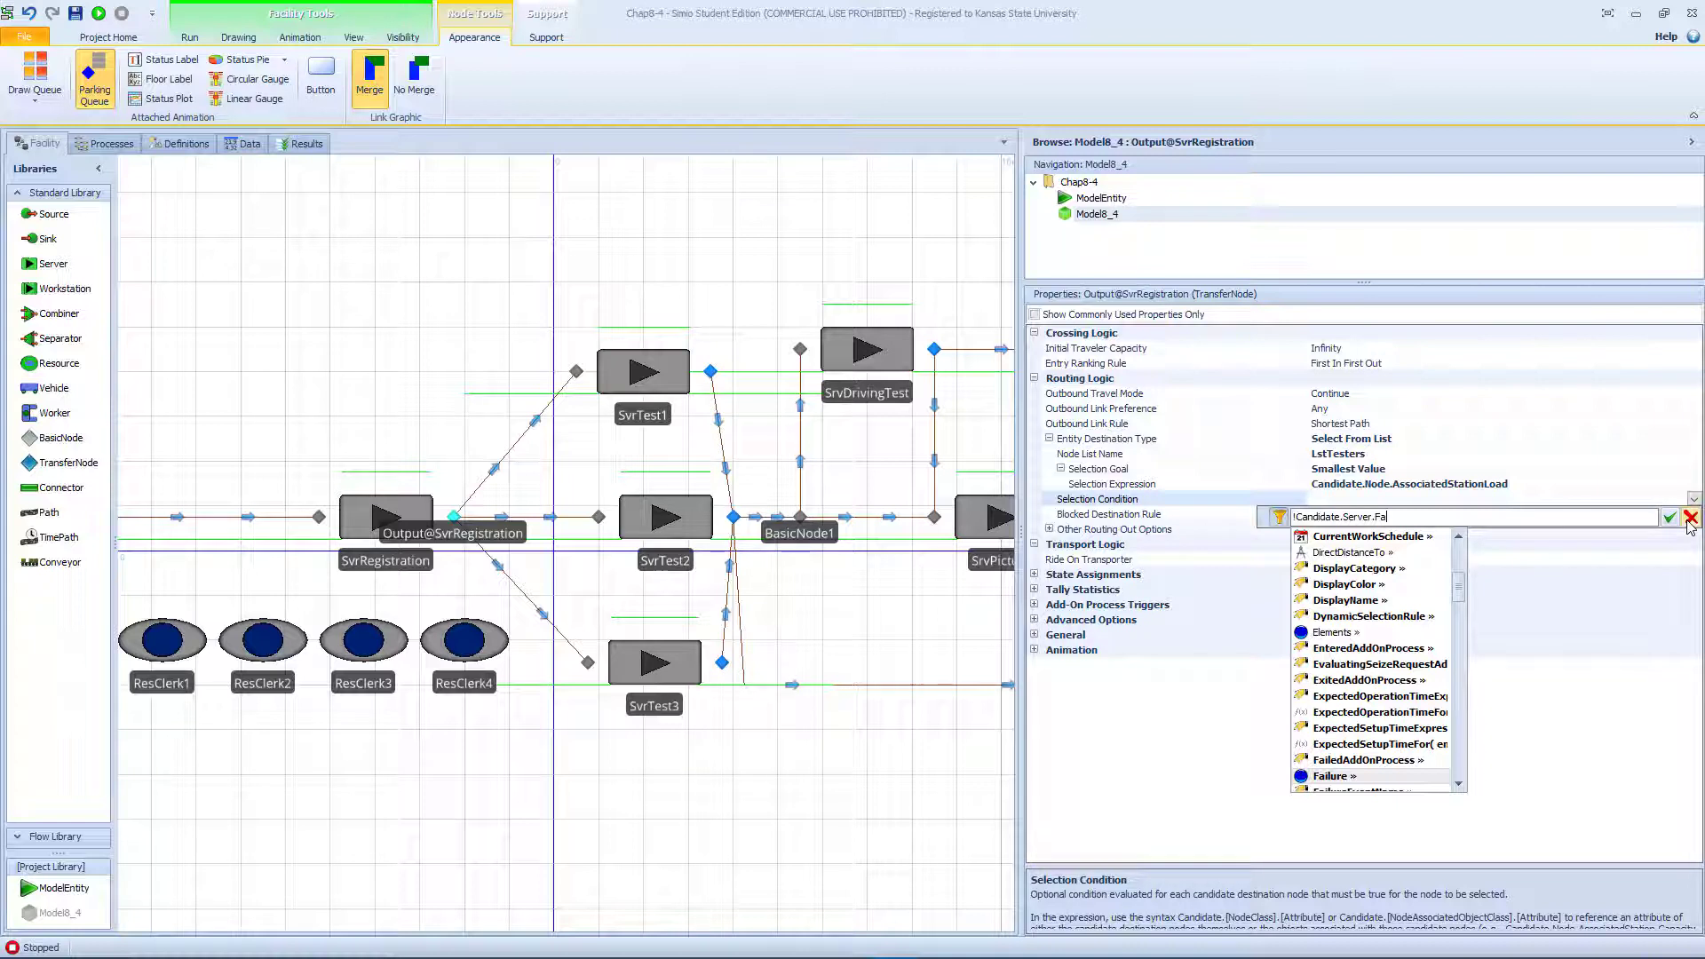
type("ilure.")
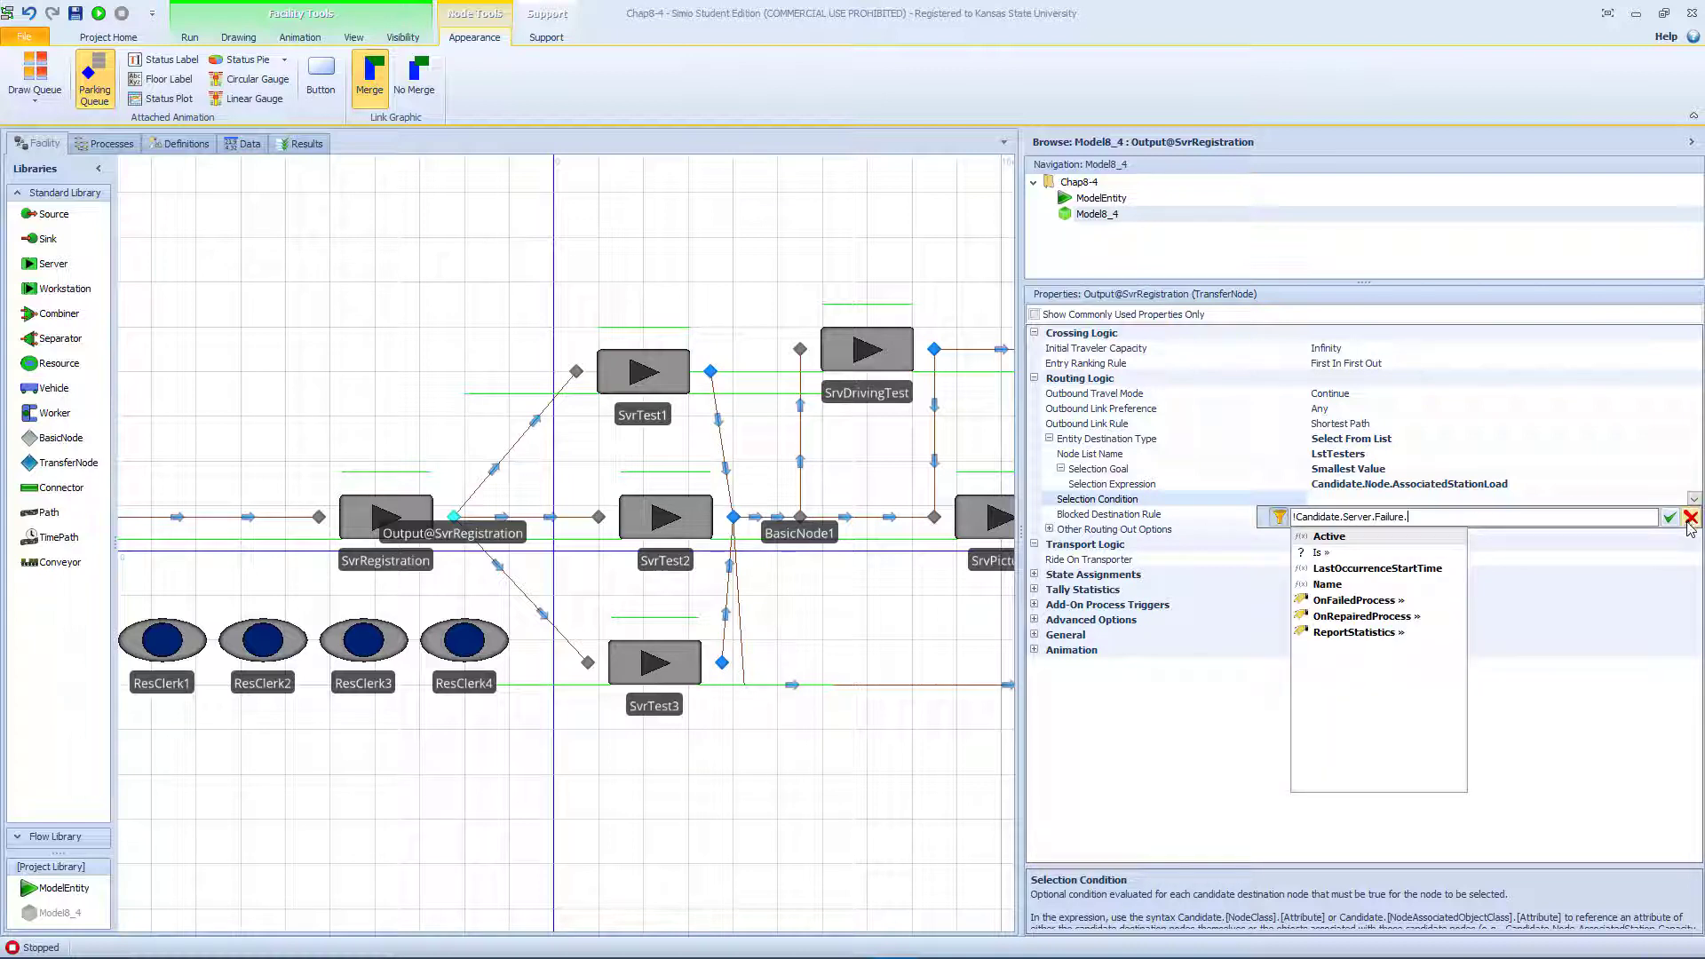
double_click(1443, 539)
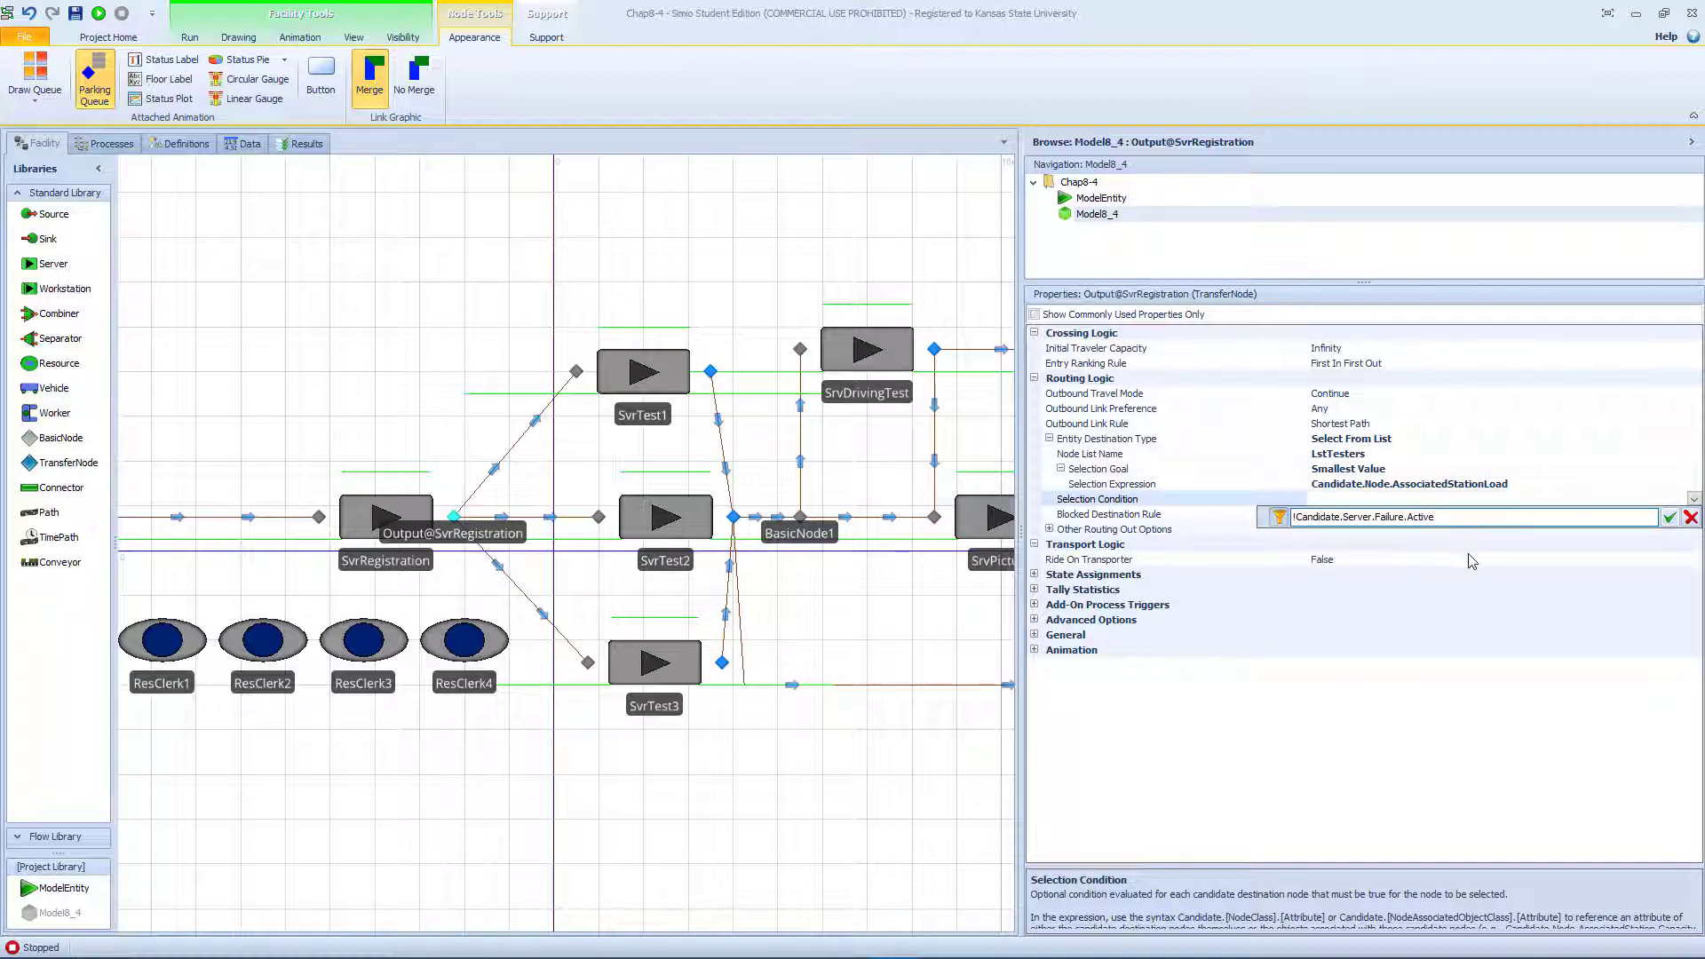
left_click(1670, 518)
- Choose Select Available Only as the Blocked Destination Rule of the SvrRegistration output node
left_click(1555, 517)
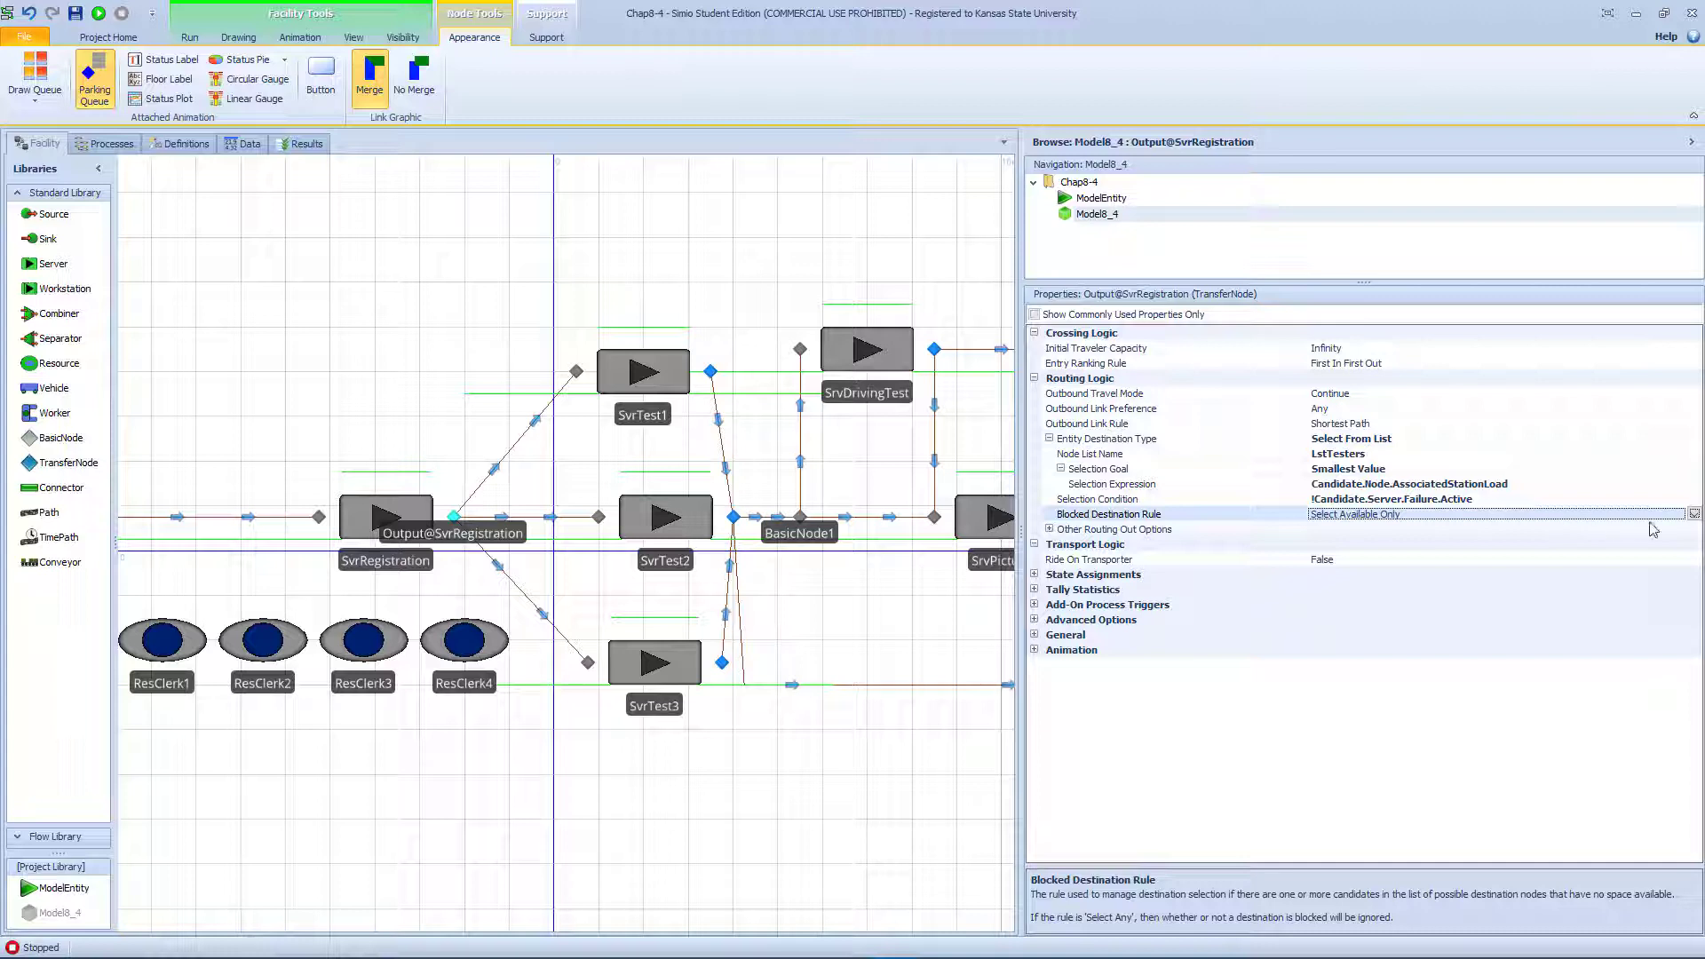
left_click(1693, 514)
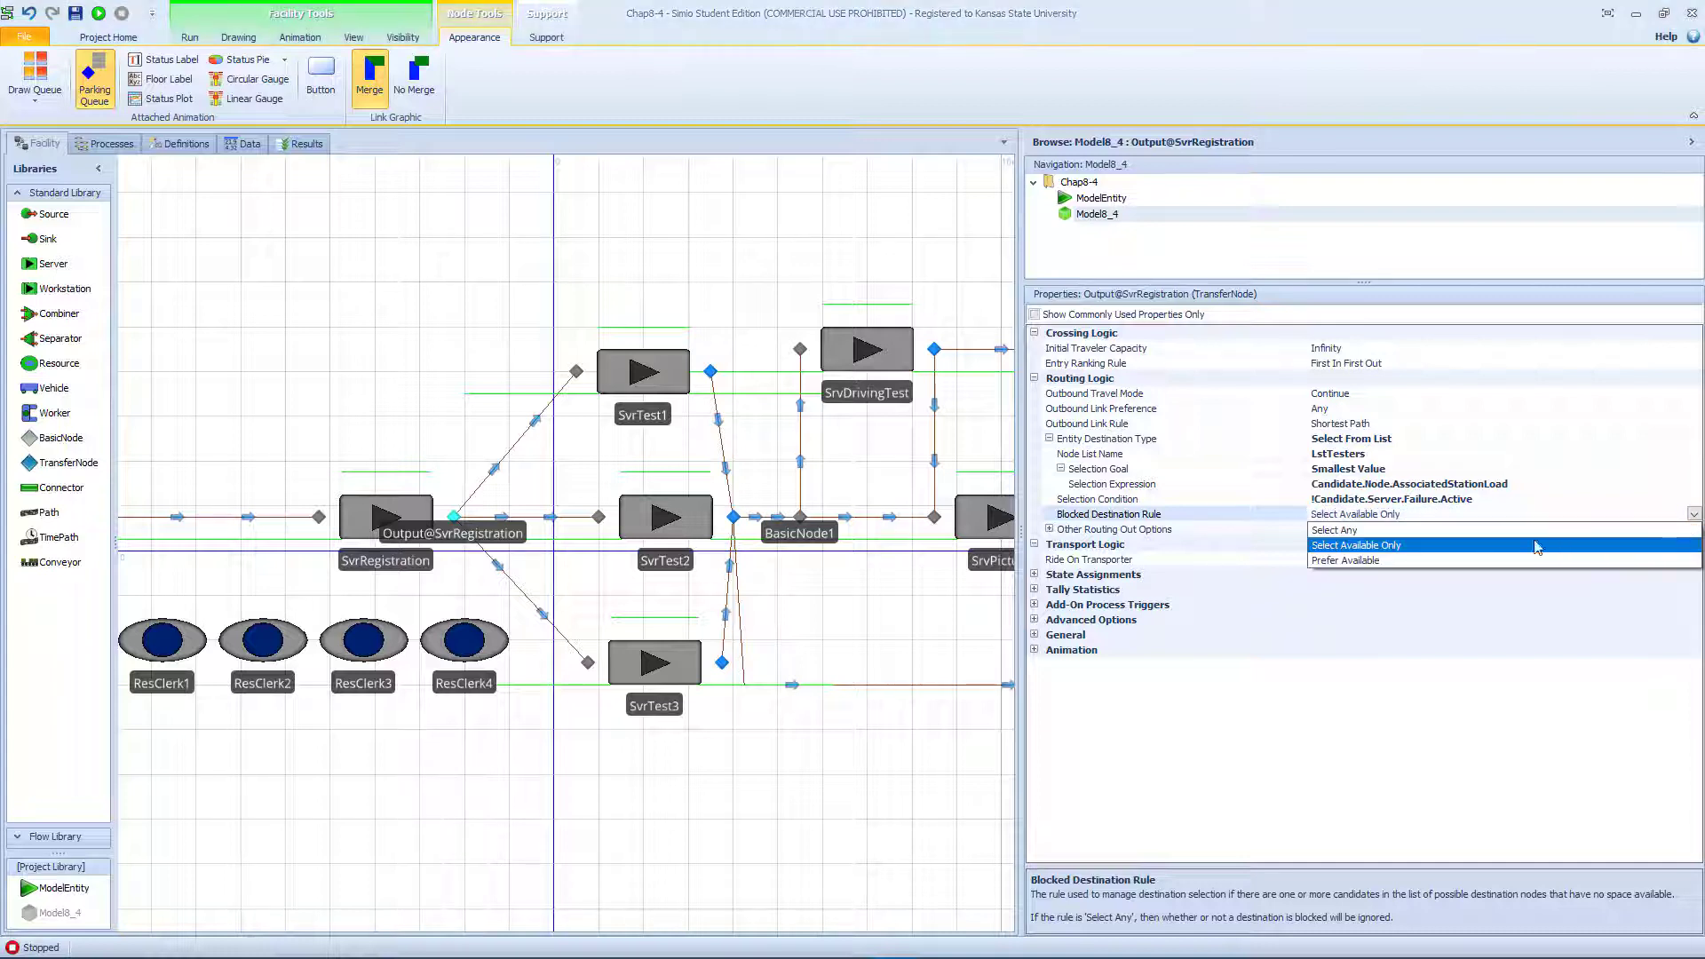
left_click(1406, 547)
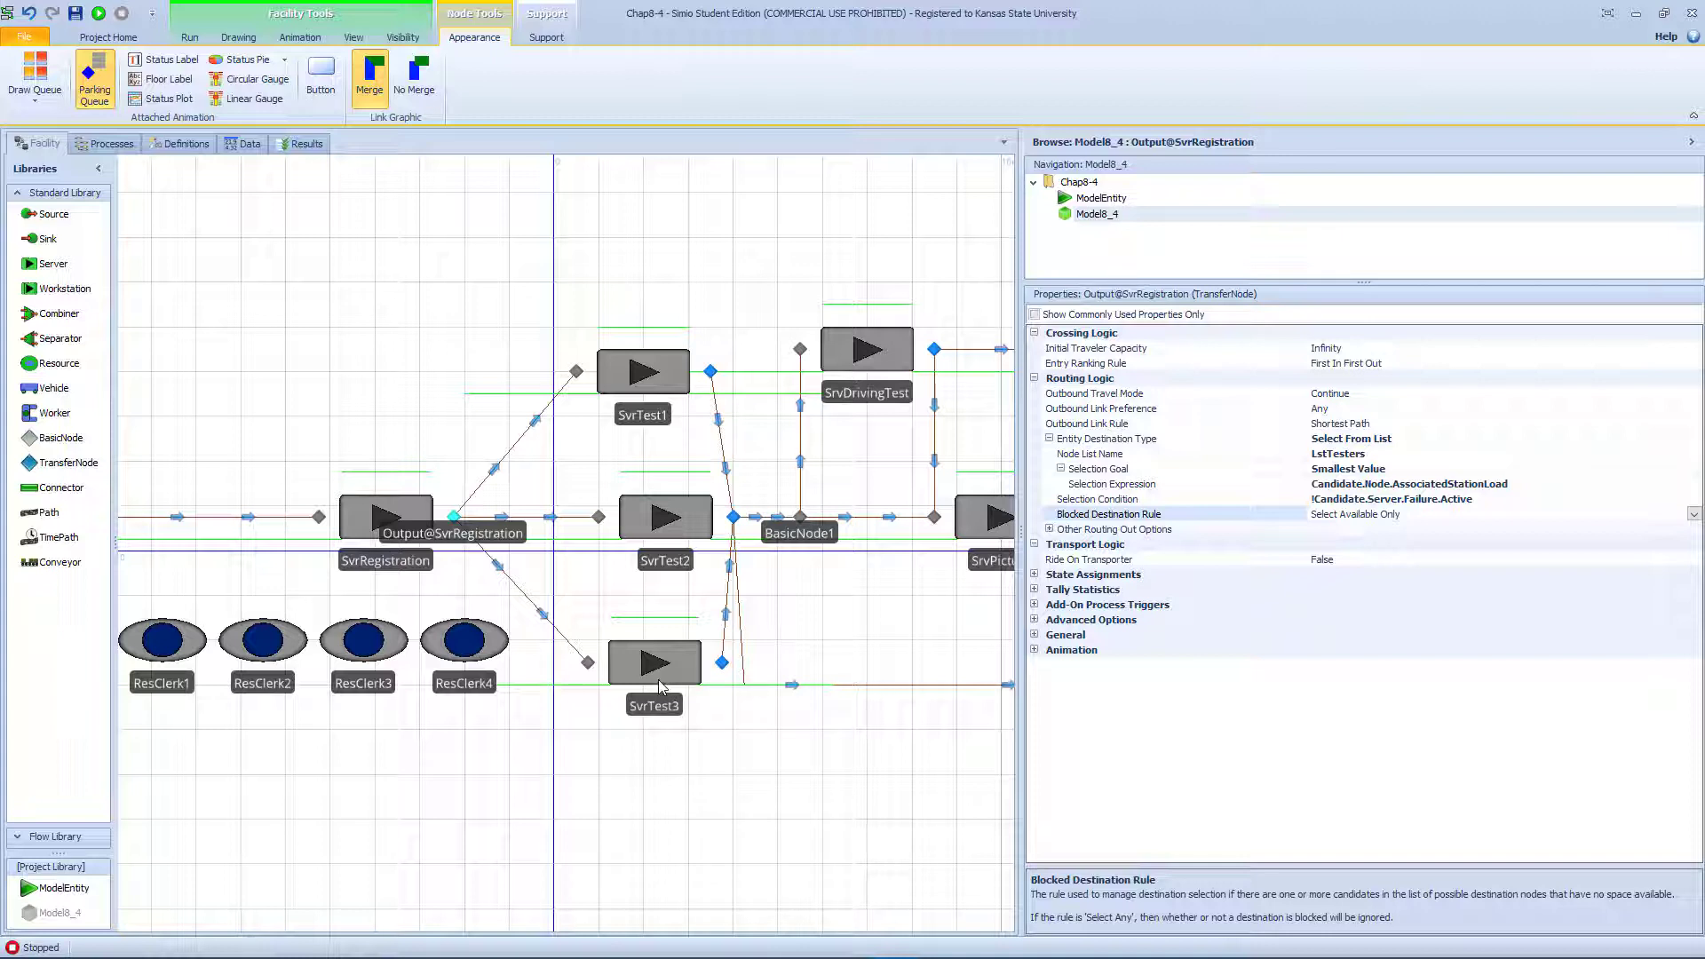
left_click(1509, 484)
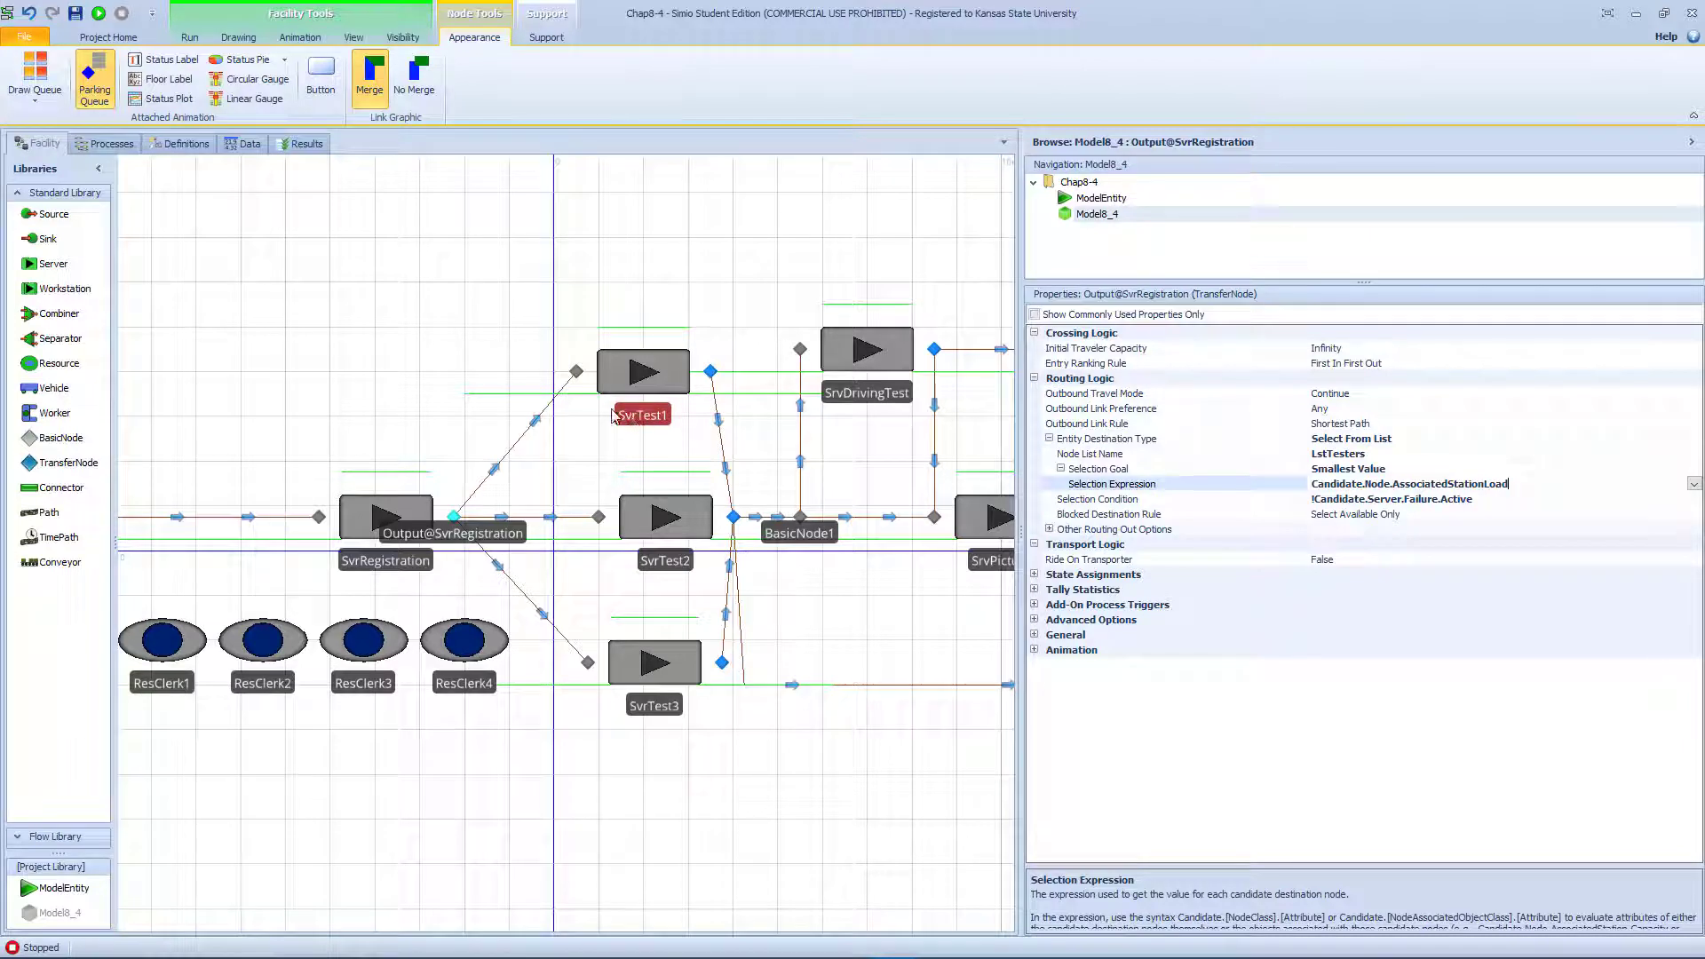
- Run the model to examine the applicants queued at the SvrRegistration output and the test servers' failure behaviour, and stop the run
left_click(98, 12)
left_click(124, 15)
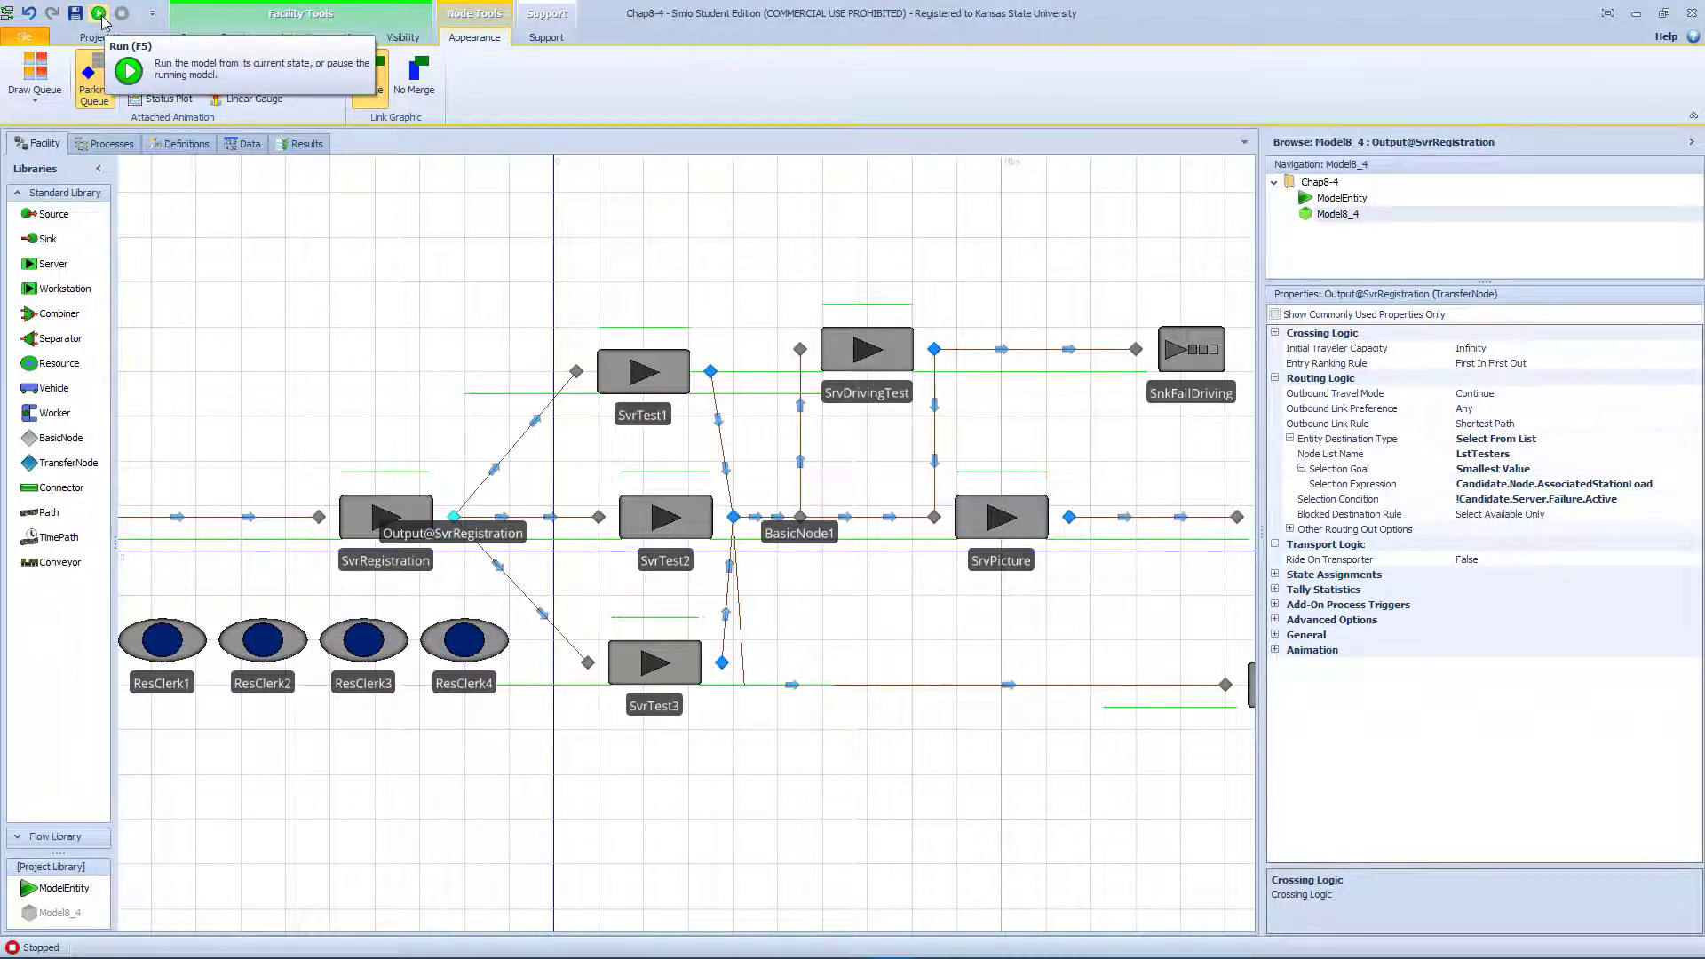
left_click(99, 14)
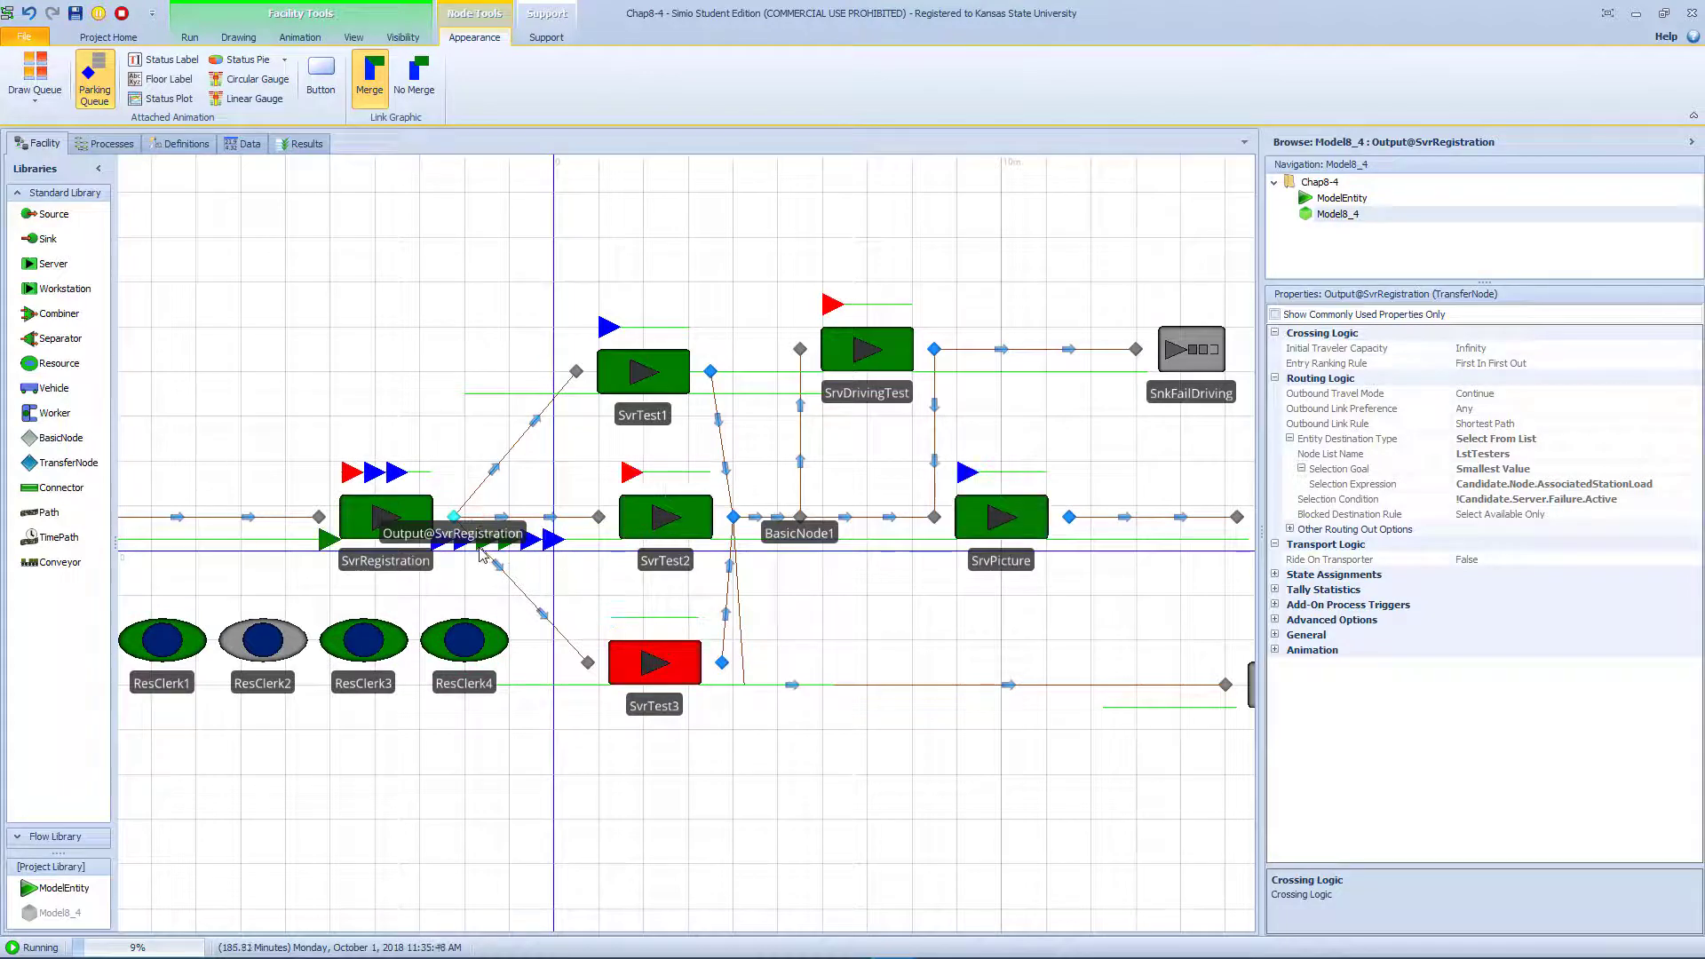
scroll(479, 560, "up", 5)
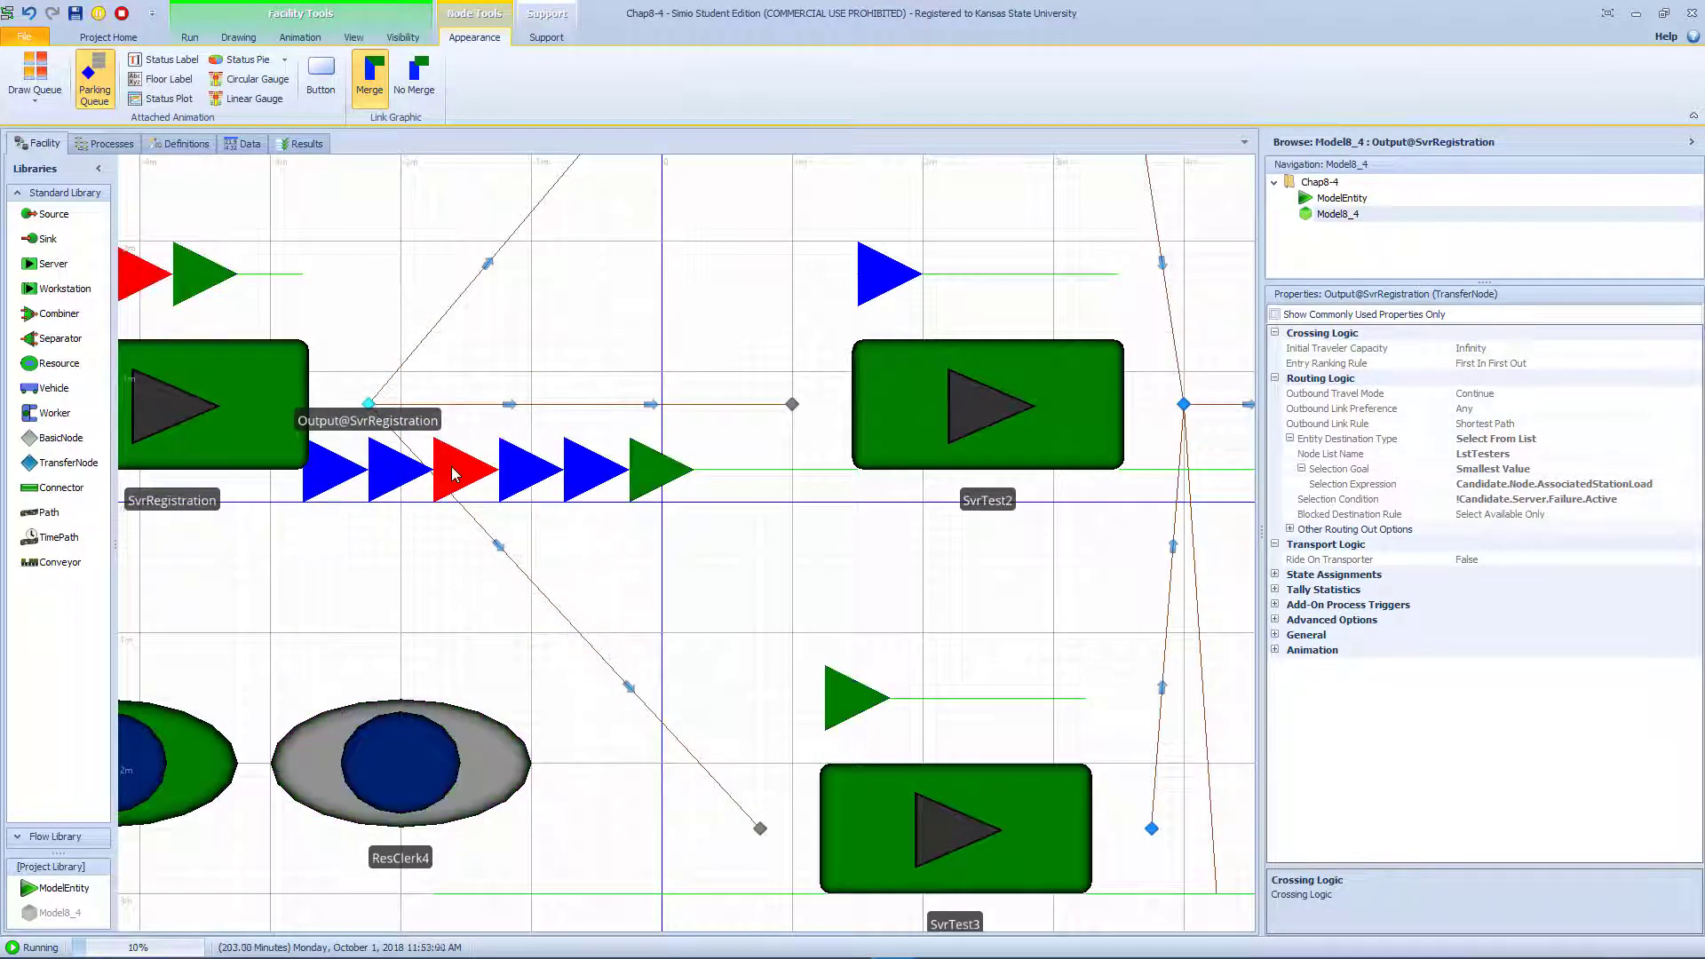
left_click(436, 477)
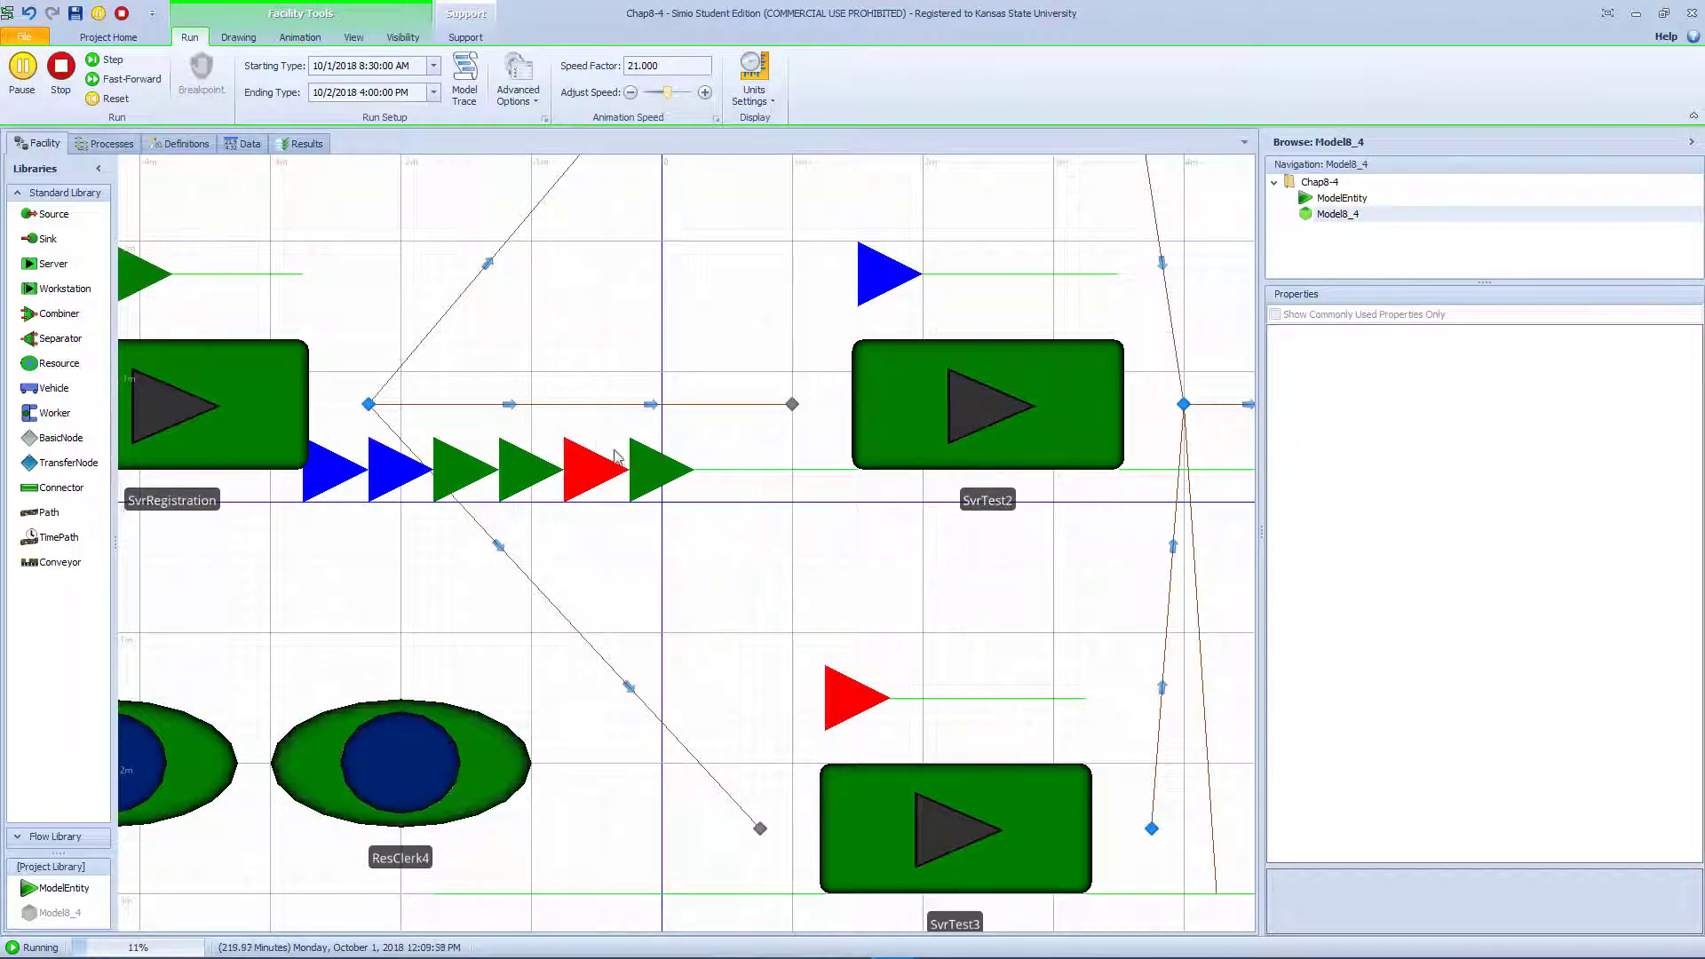
left_click(368, 405)
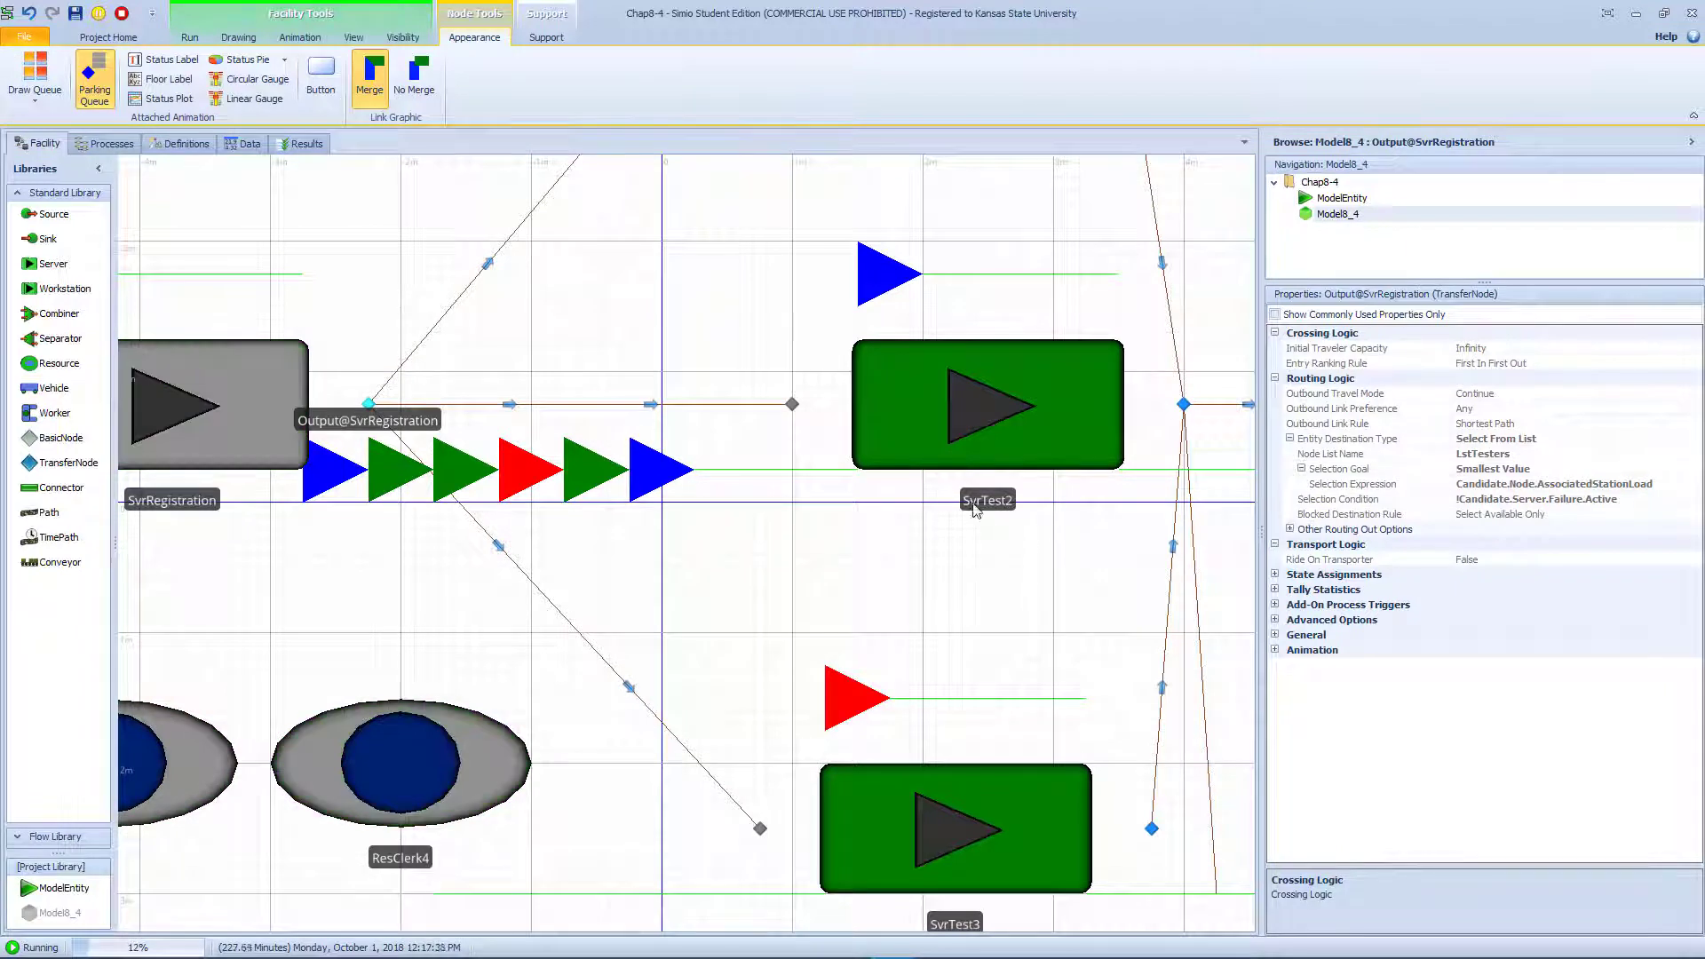
left_click(121, 13)
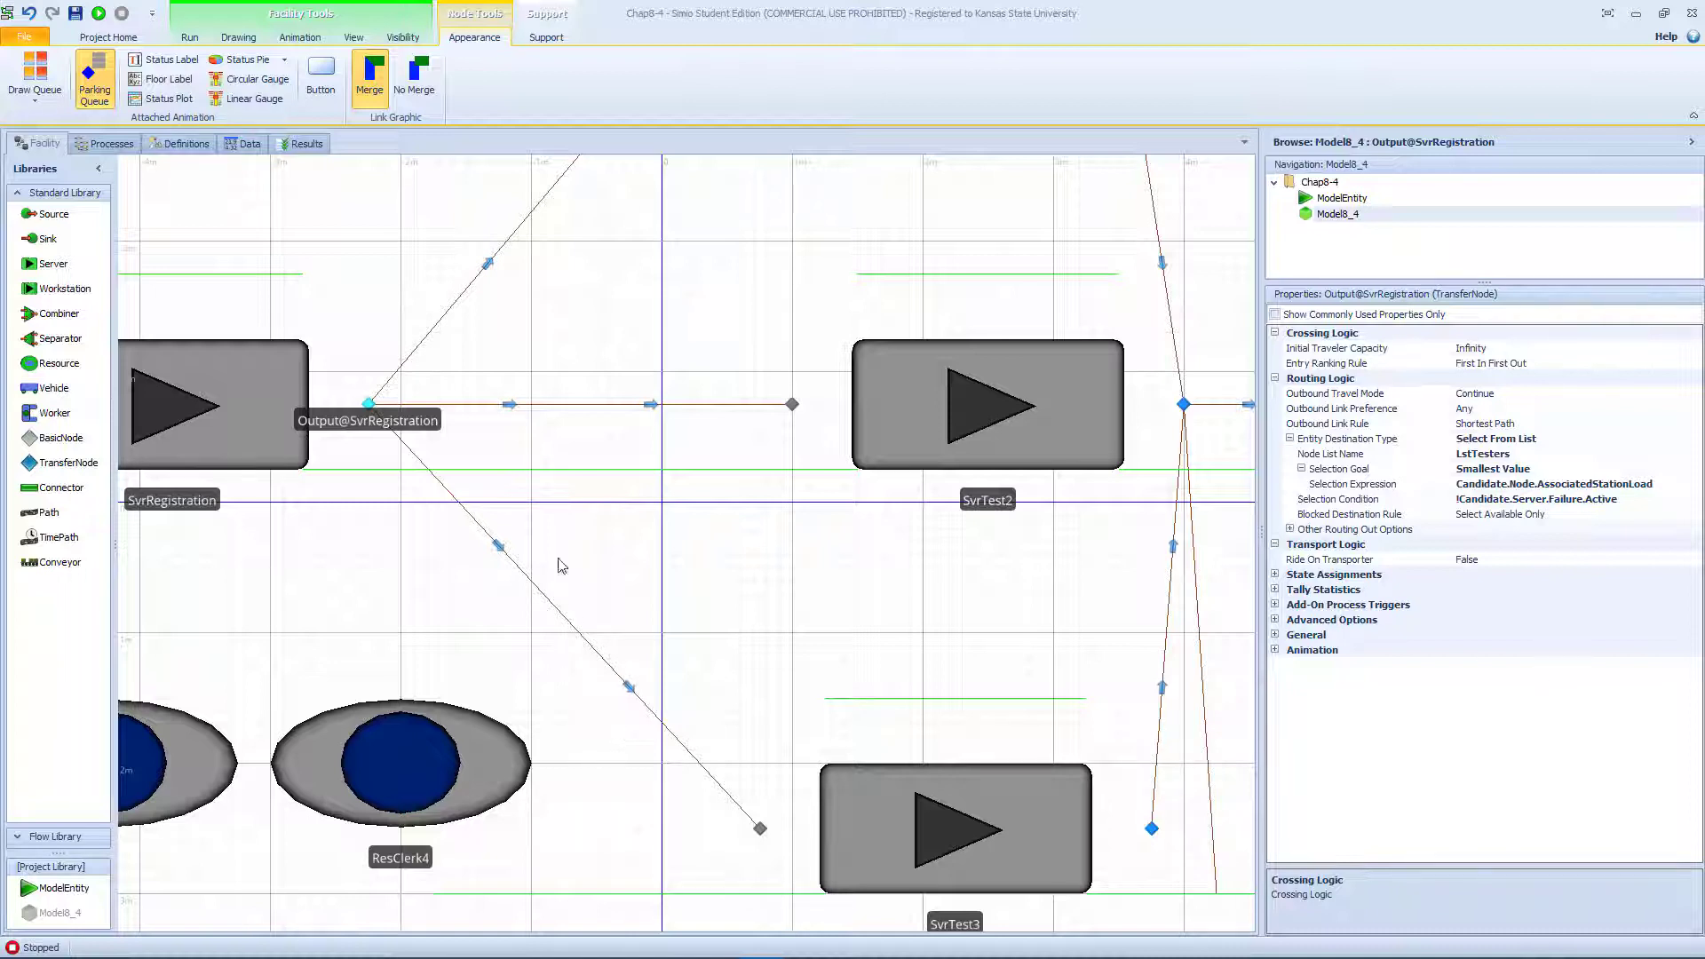
- Widen the properties area and extend the Selection Condition of the SvrRegistration output node with the && operator
left_click_drag(366, 415, 372, 408)
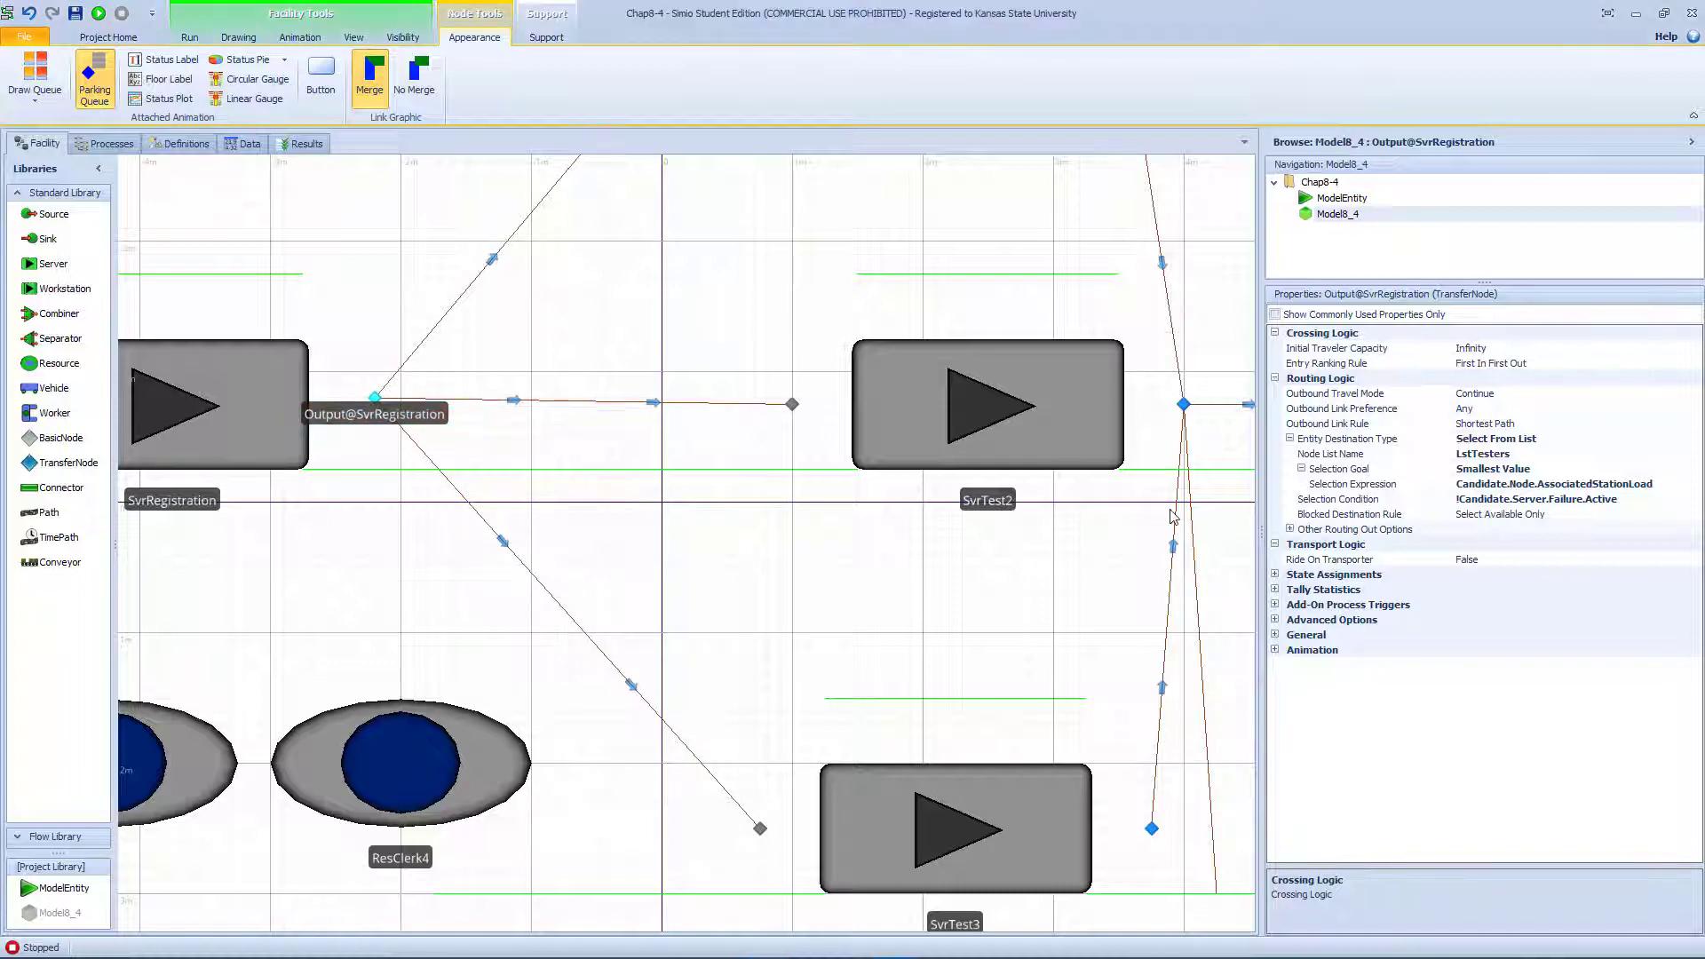
left_click_drag(1261, 534, 946, 534)
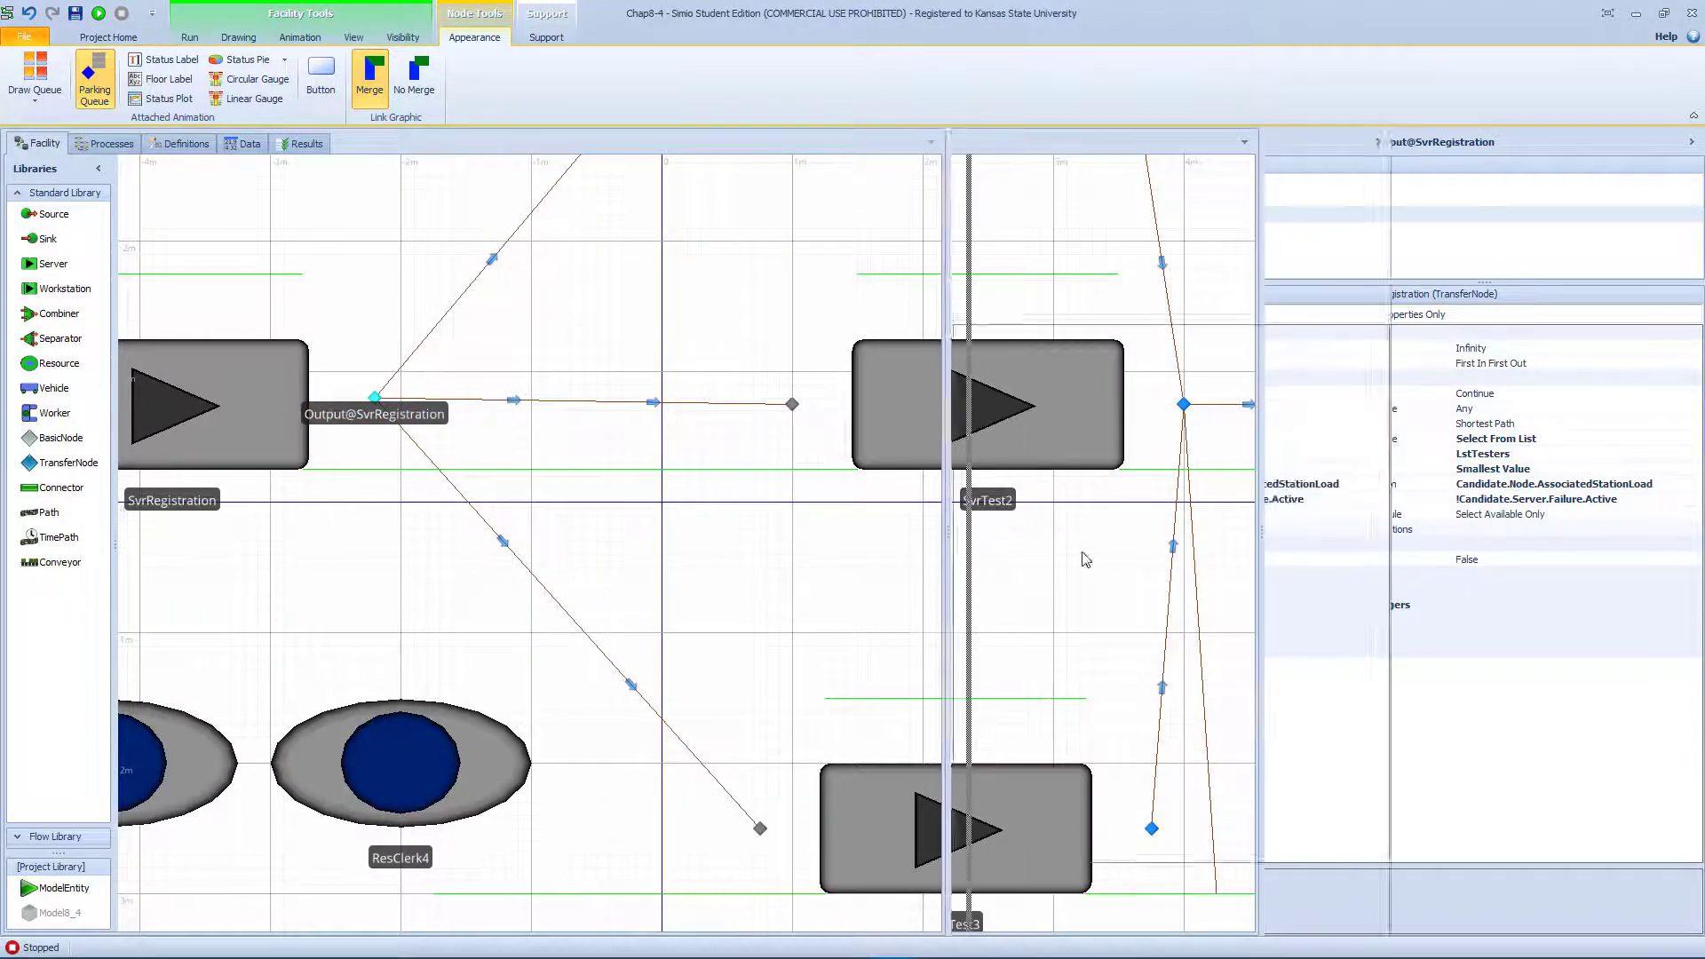
left_click(1457, 499)
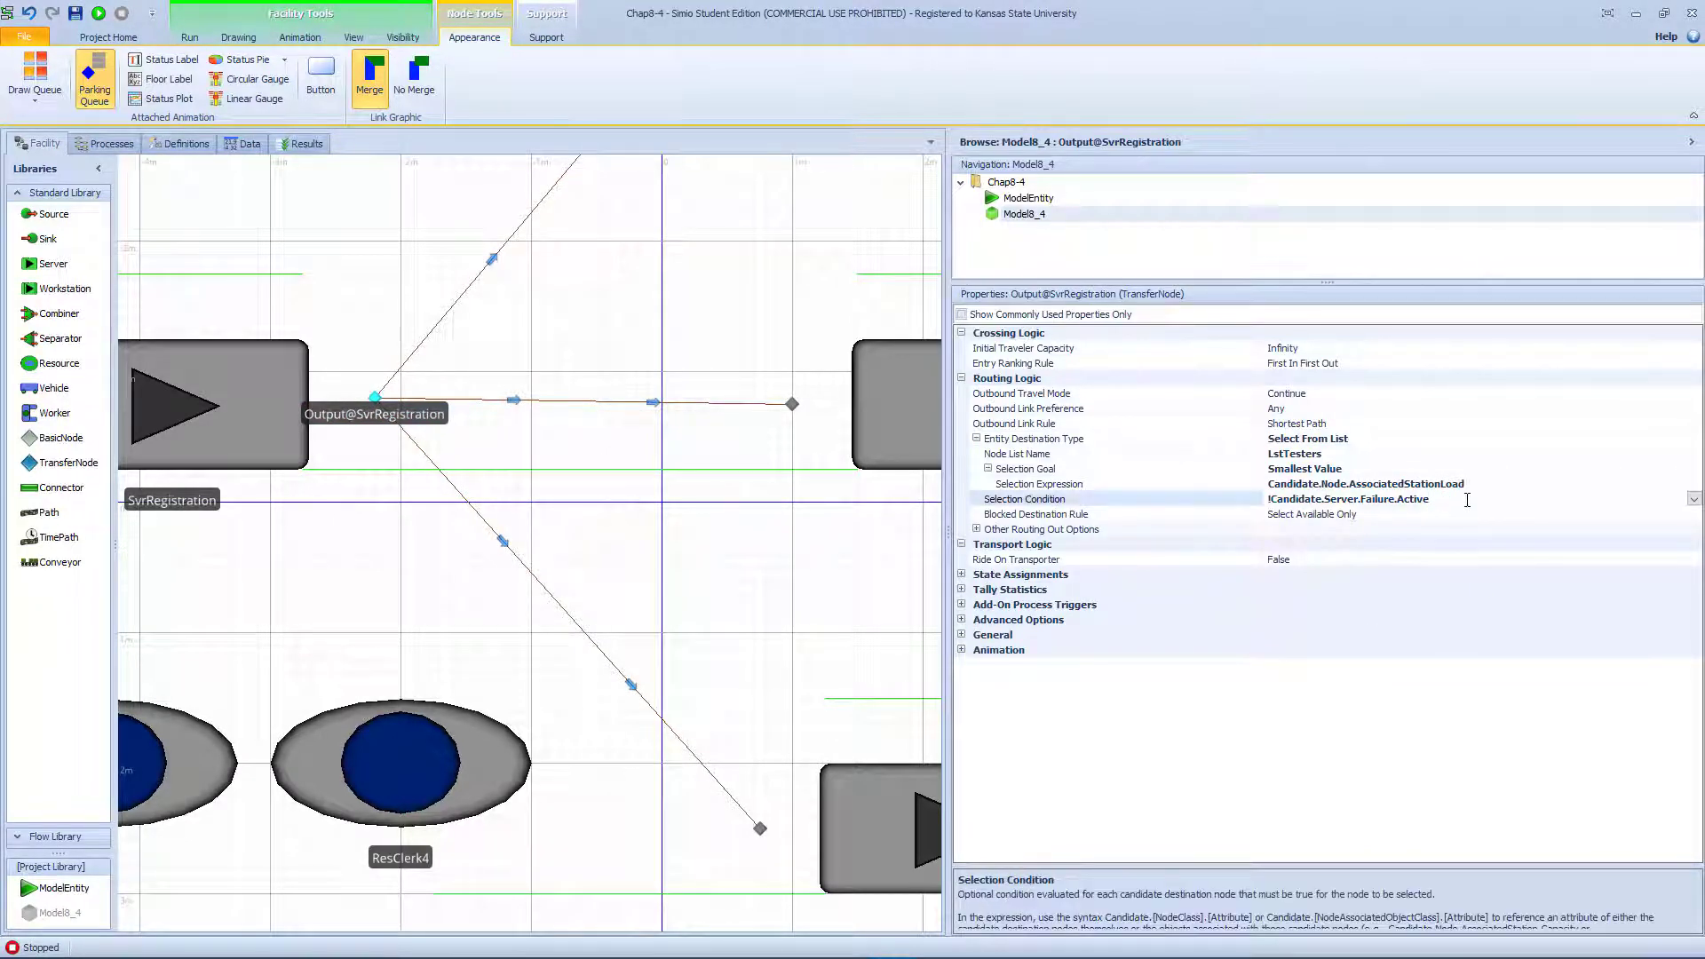
type("&& Can")
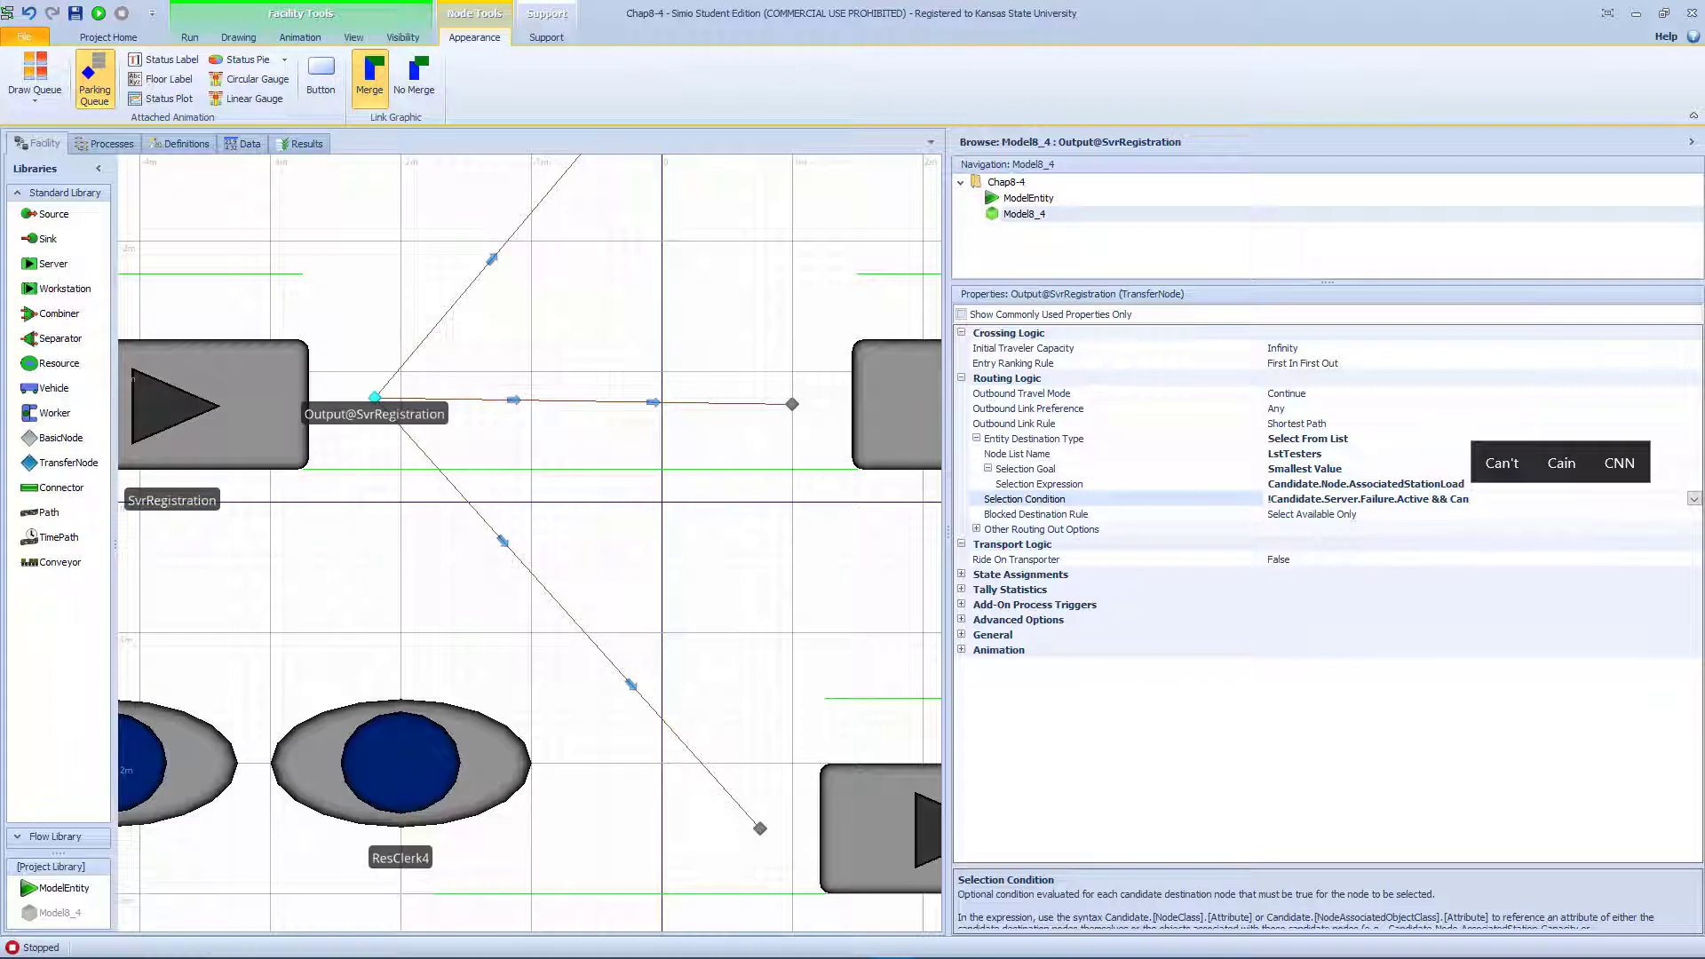
left_click(1685, 500)
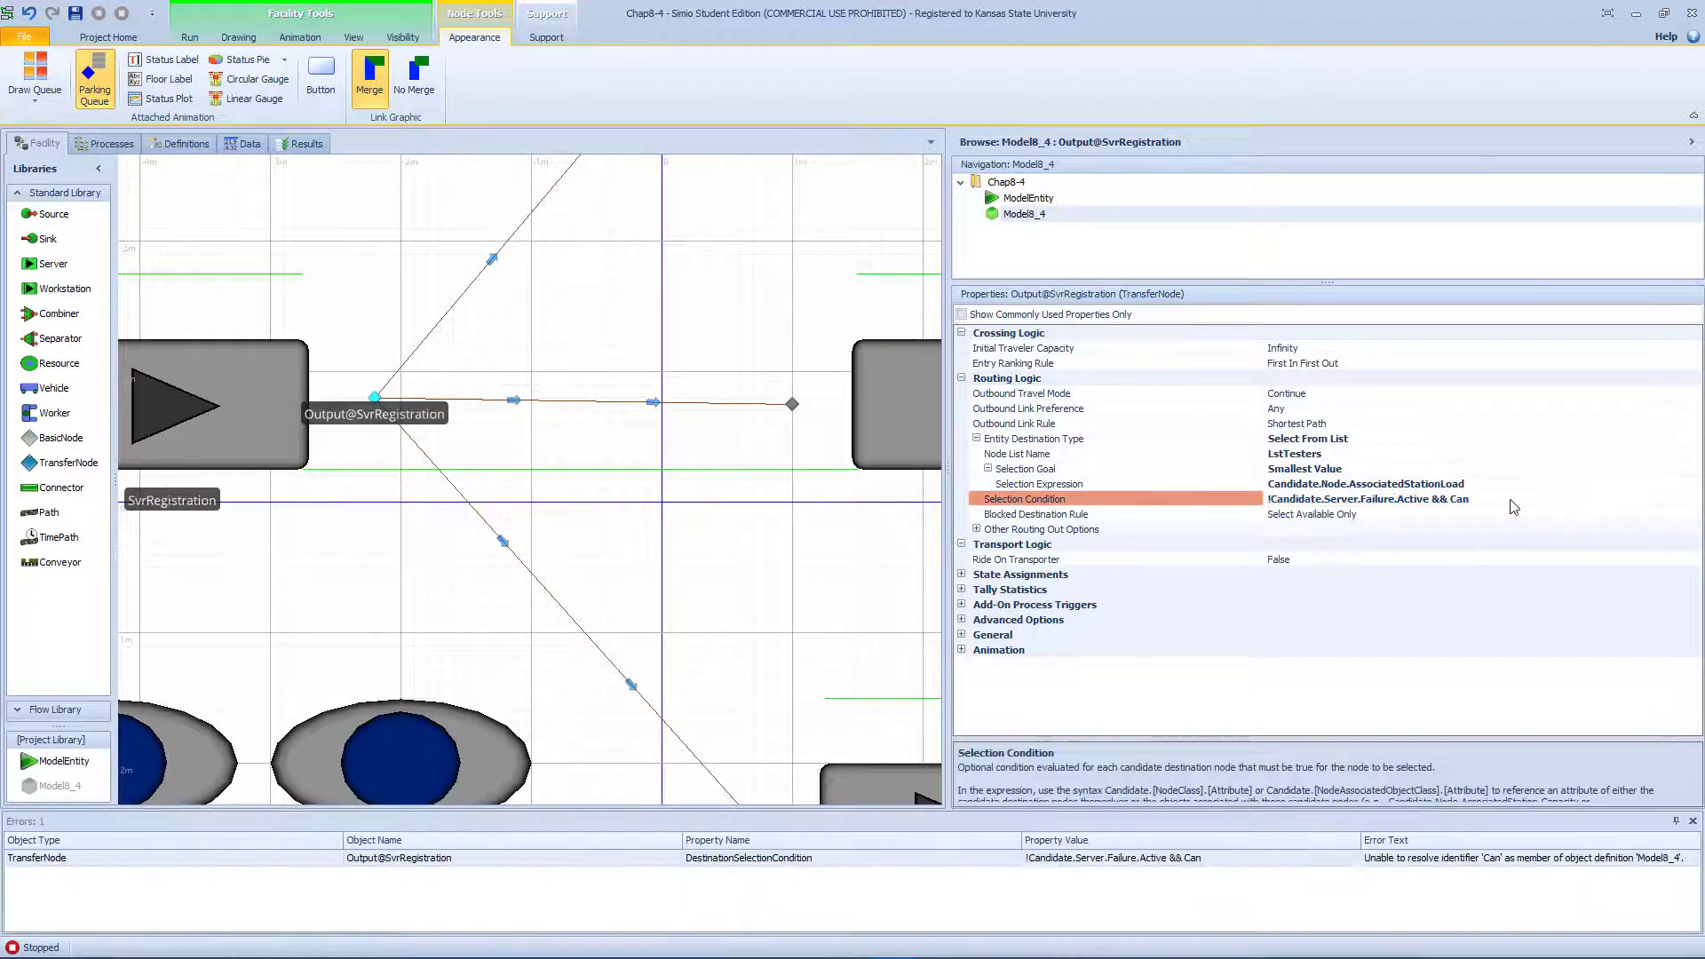
left_click(1695, 500)
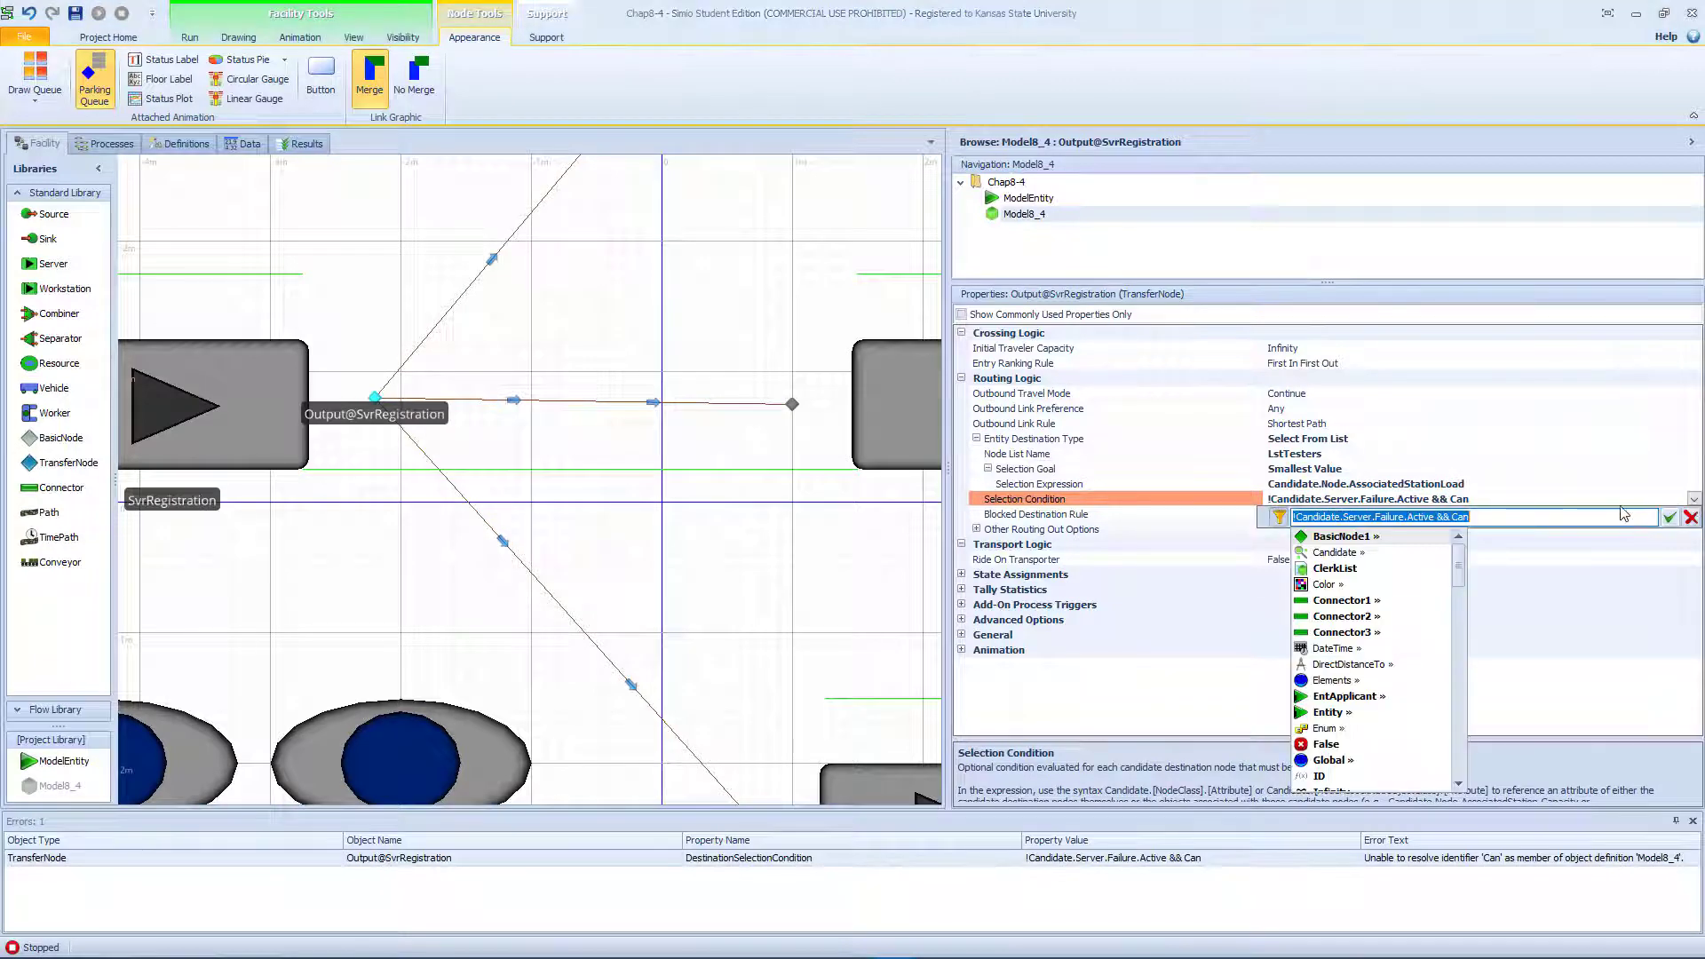
- Add Candidate.Server. after the && operator in the Selection Condition of the SvrRegistration output node
left_click(1528, 516)
key("BackSpace")
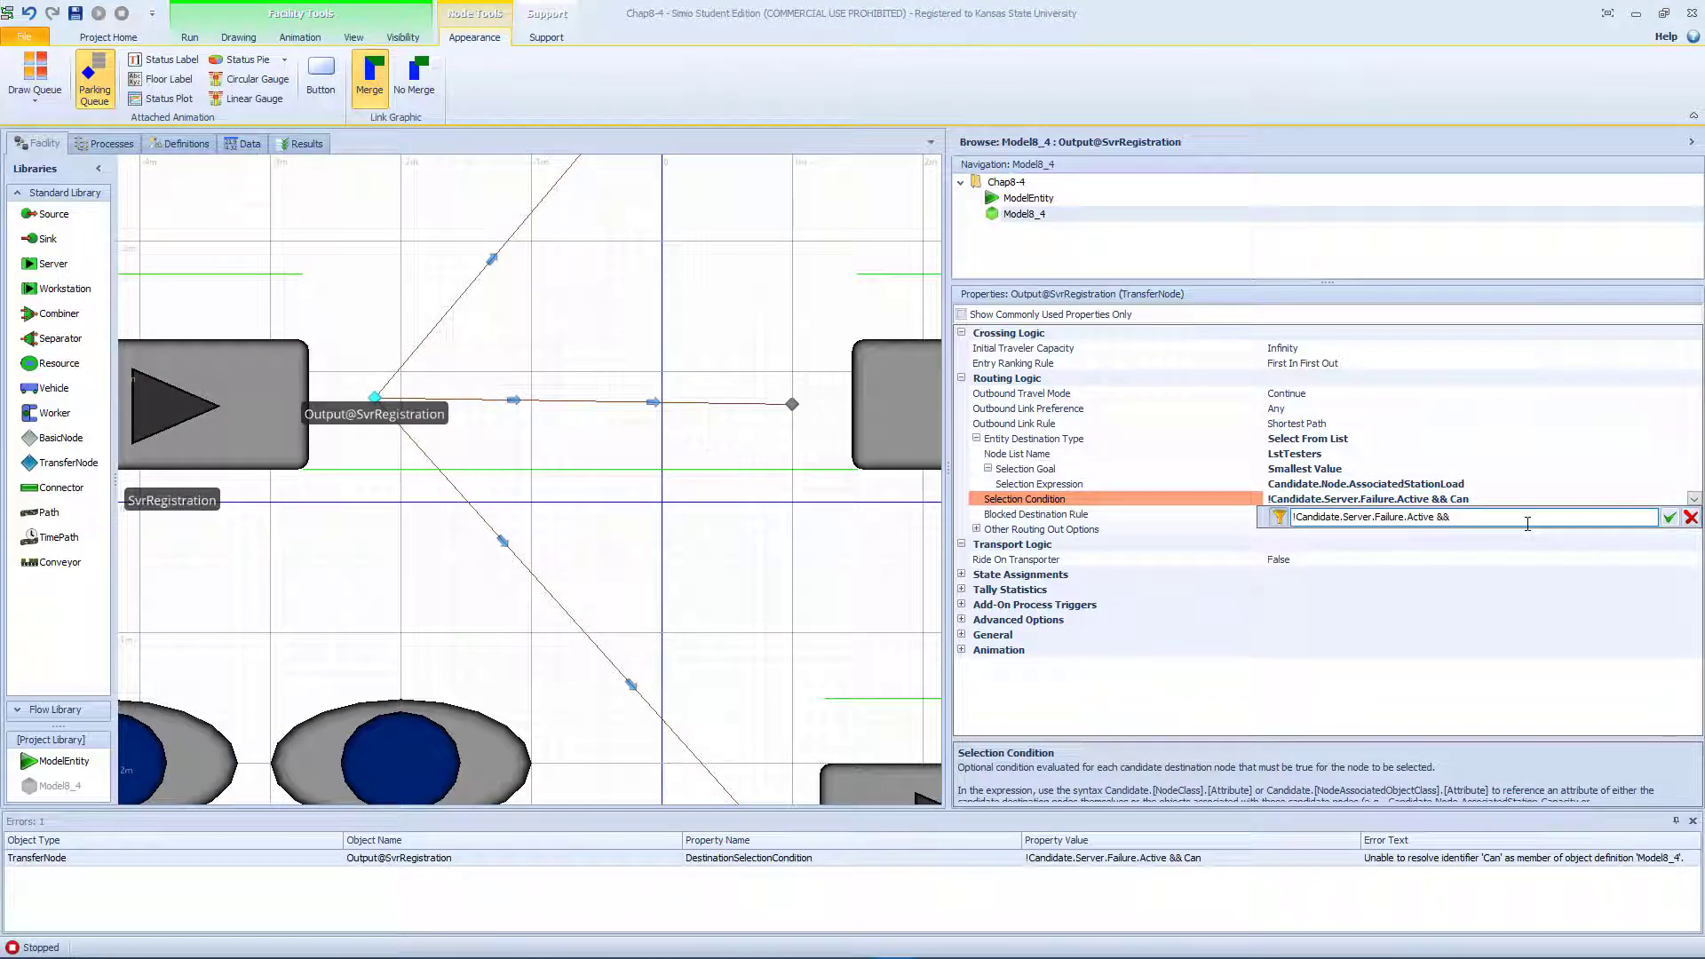
type("Ca")
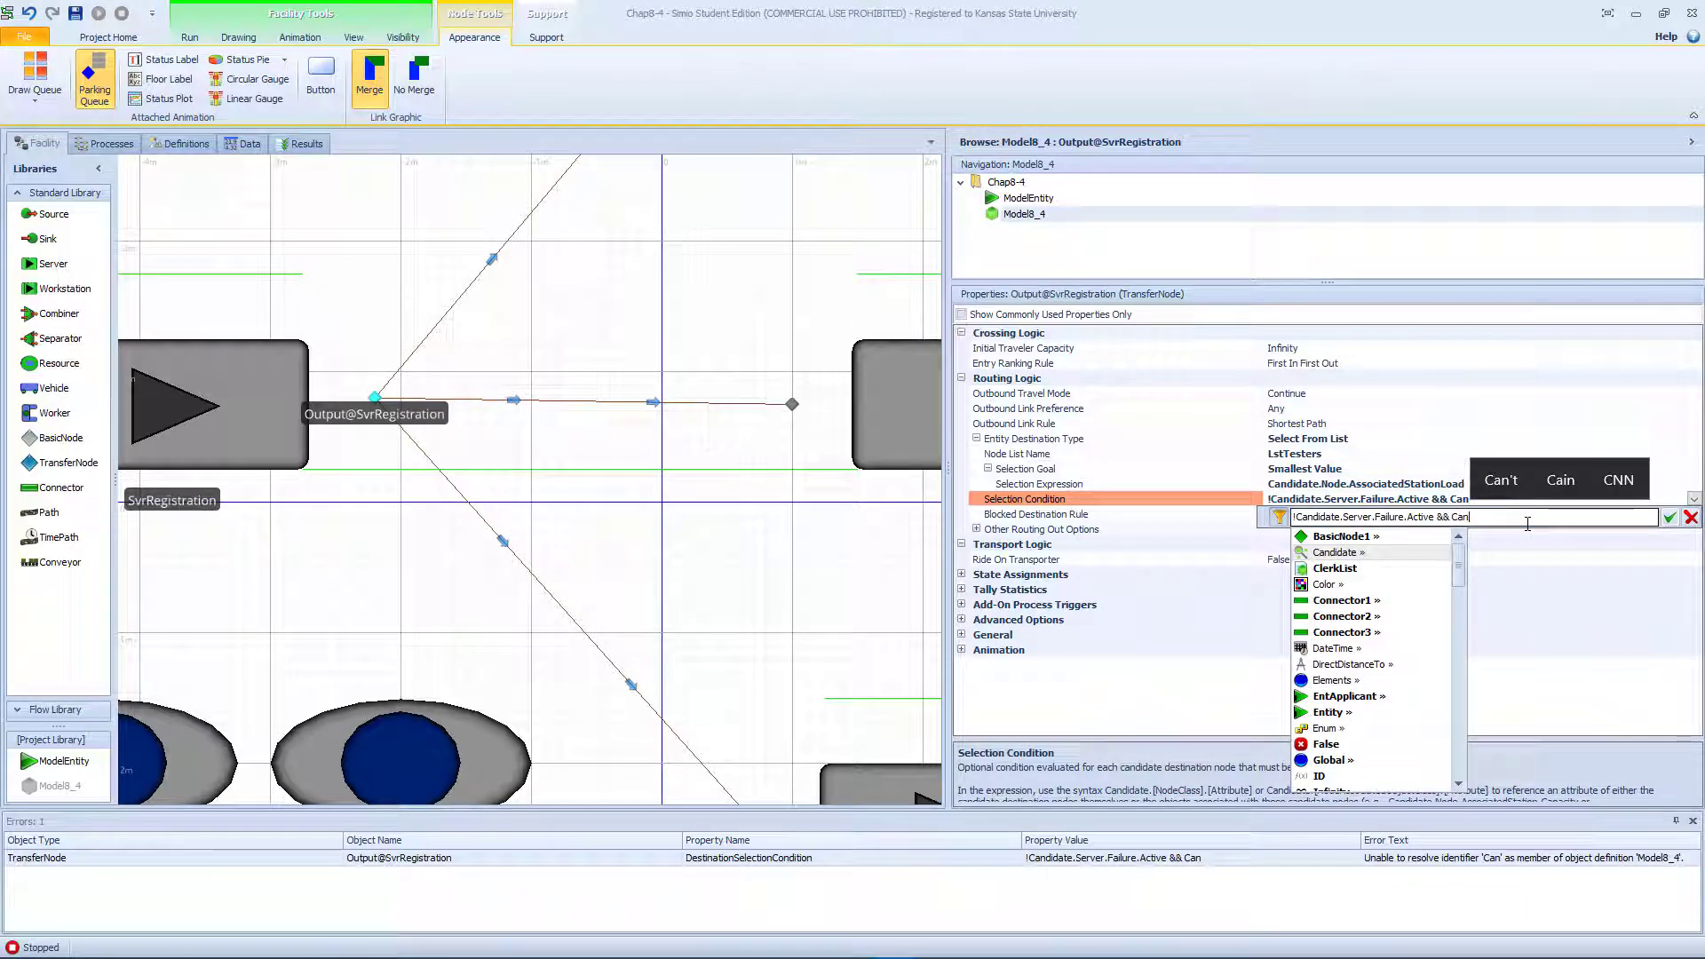
type("ndidate.")
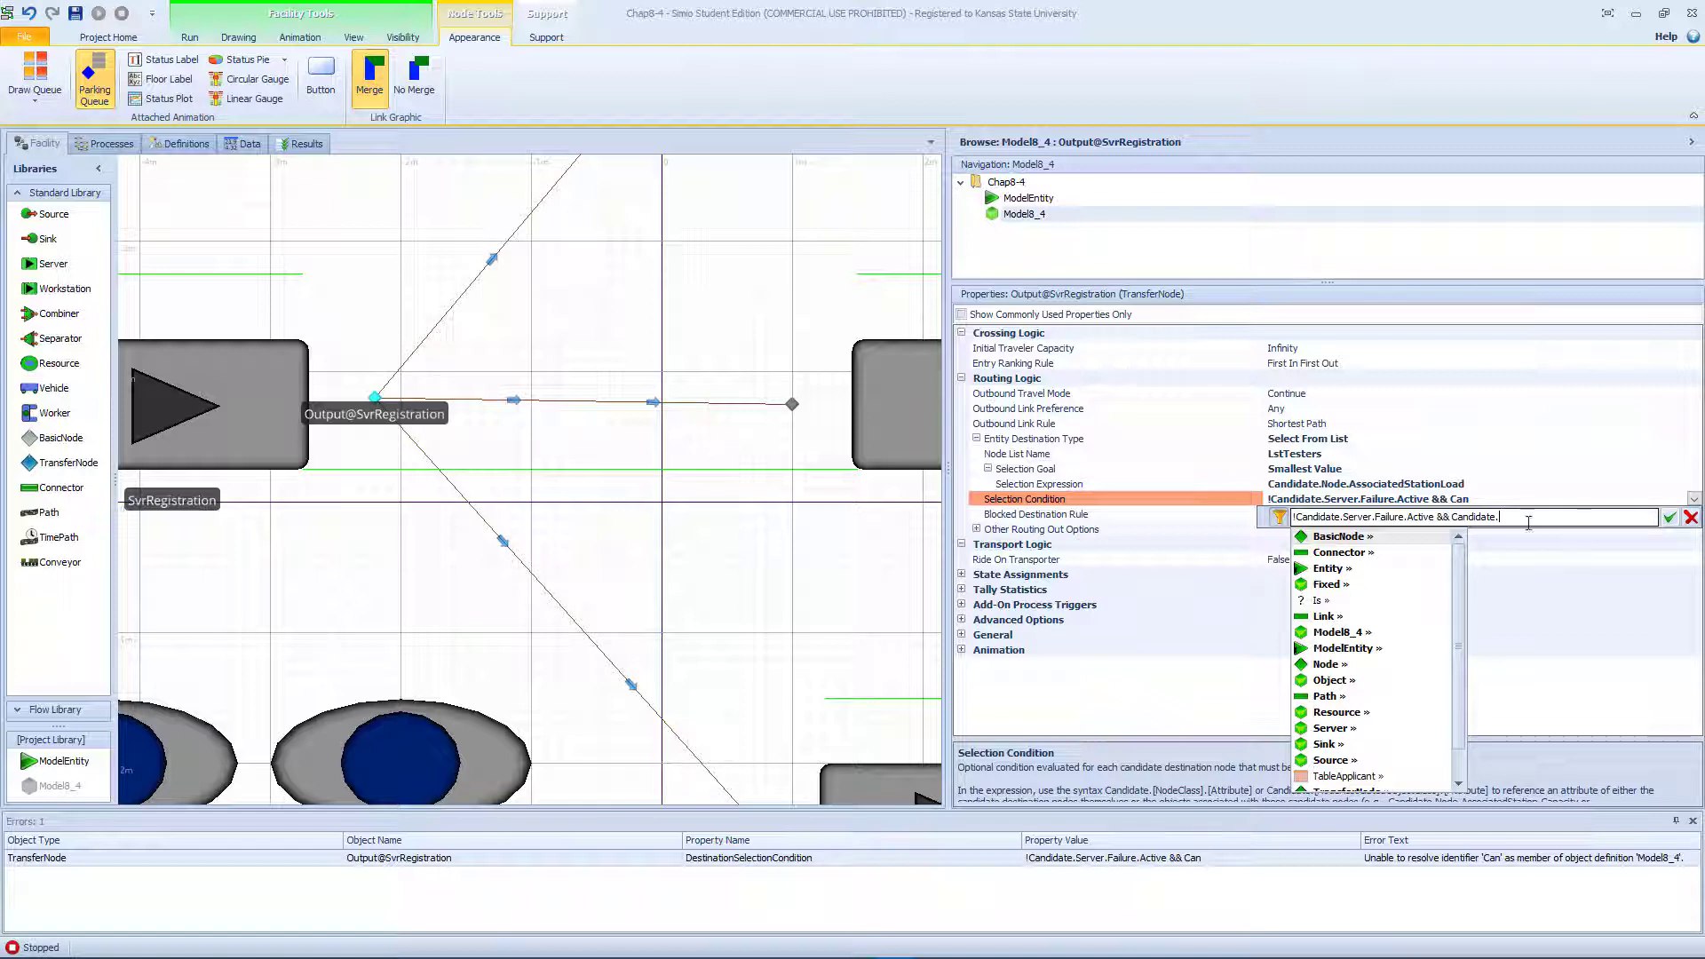
type("Serve")
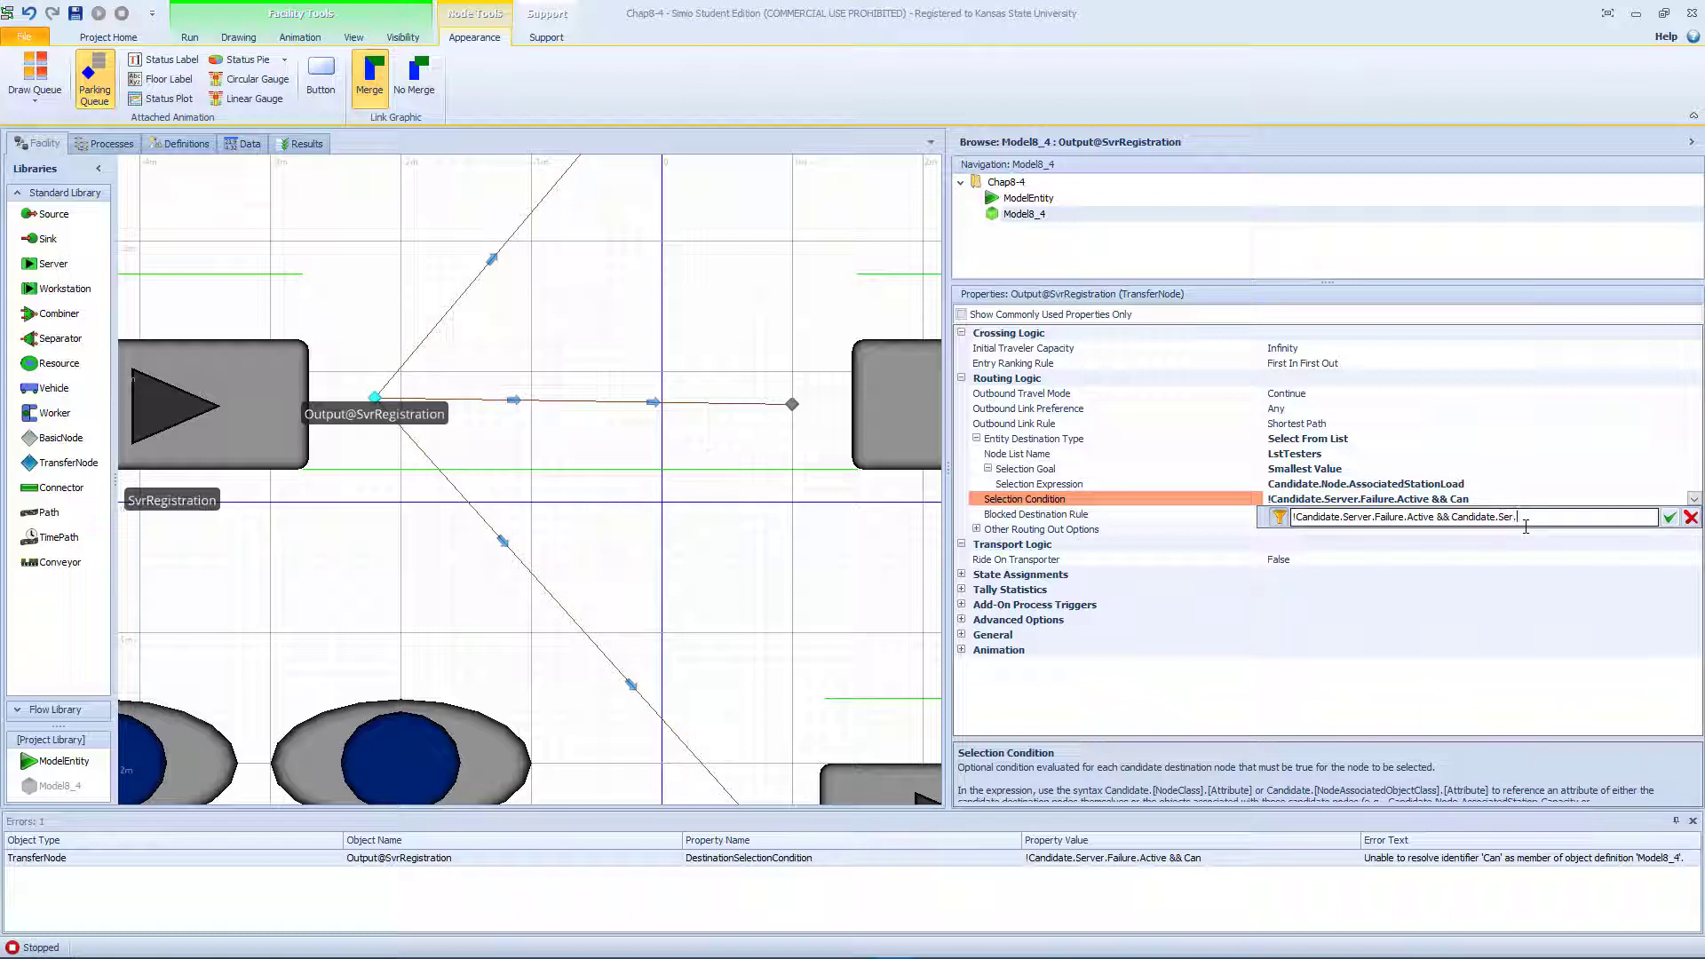
key("BackSpace")
key("BackSpace")
key("BackSpace")
key("BackSpace")
type("Candidate.")
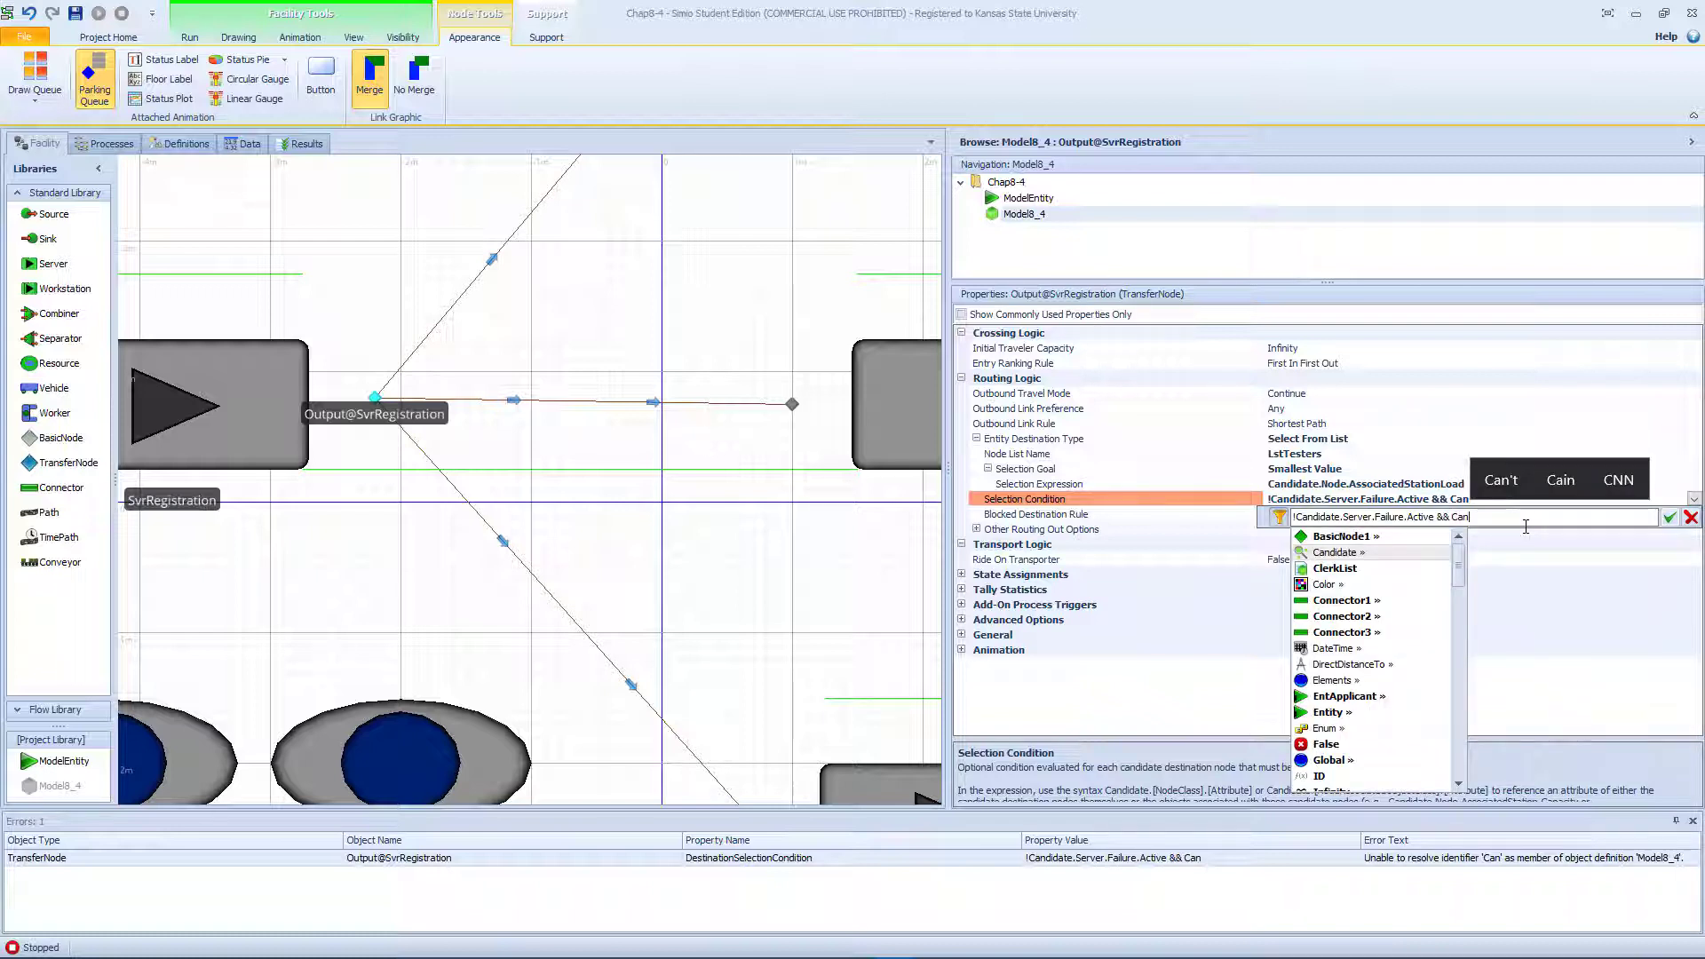
type("S")
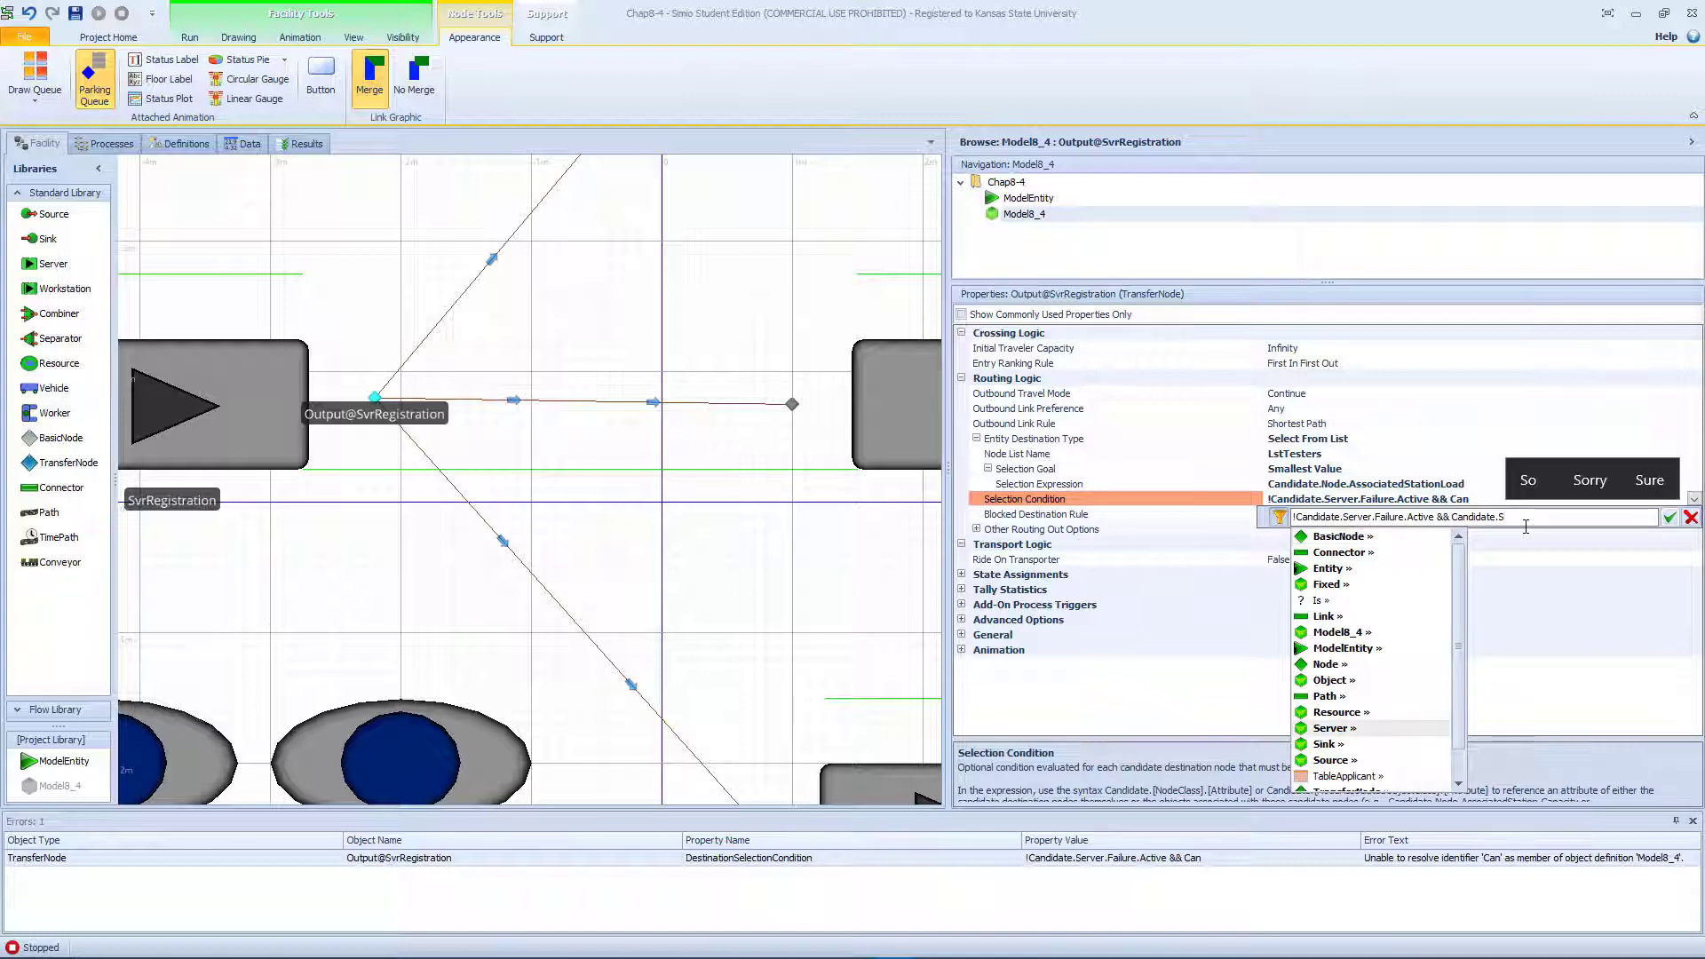
type("erver.")
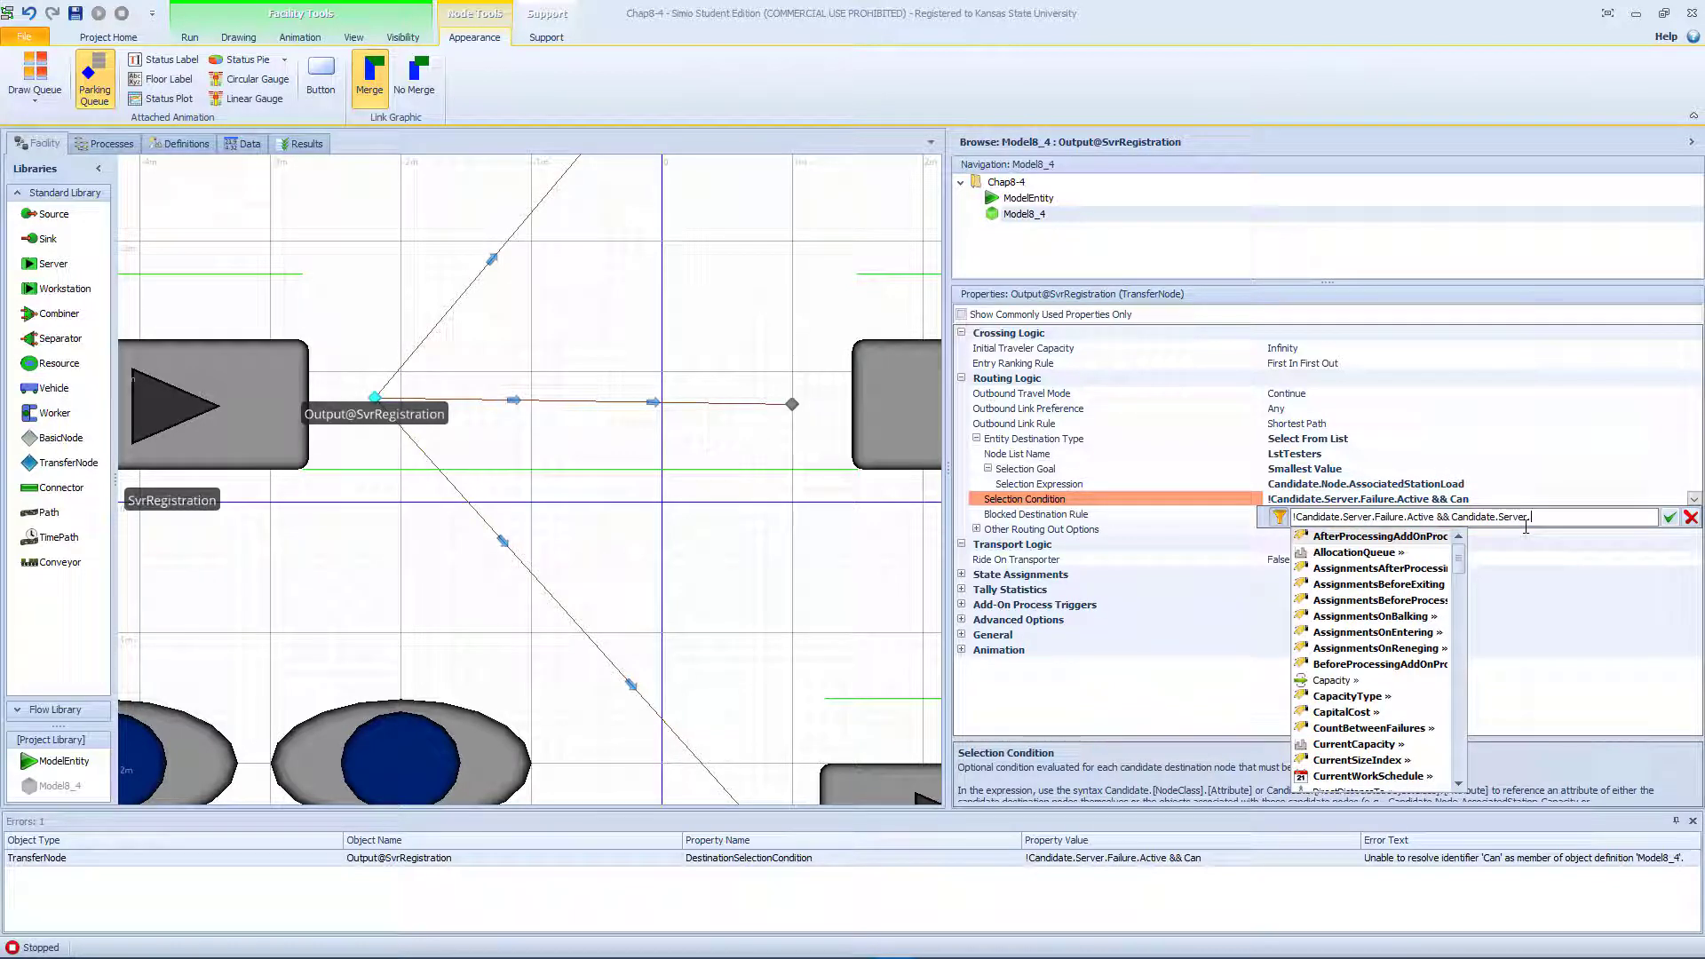
- Complete the Selection Condition as !Candidate.Server.Failure.Active && Candidate.Server.ResourceState != 1 and accept it
type("RE")
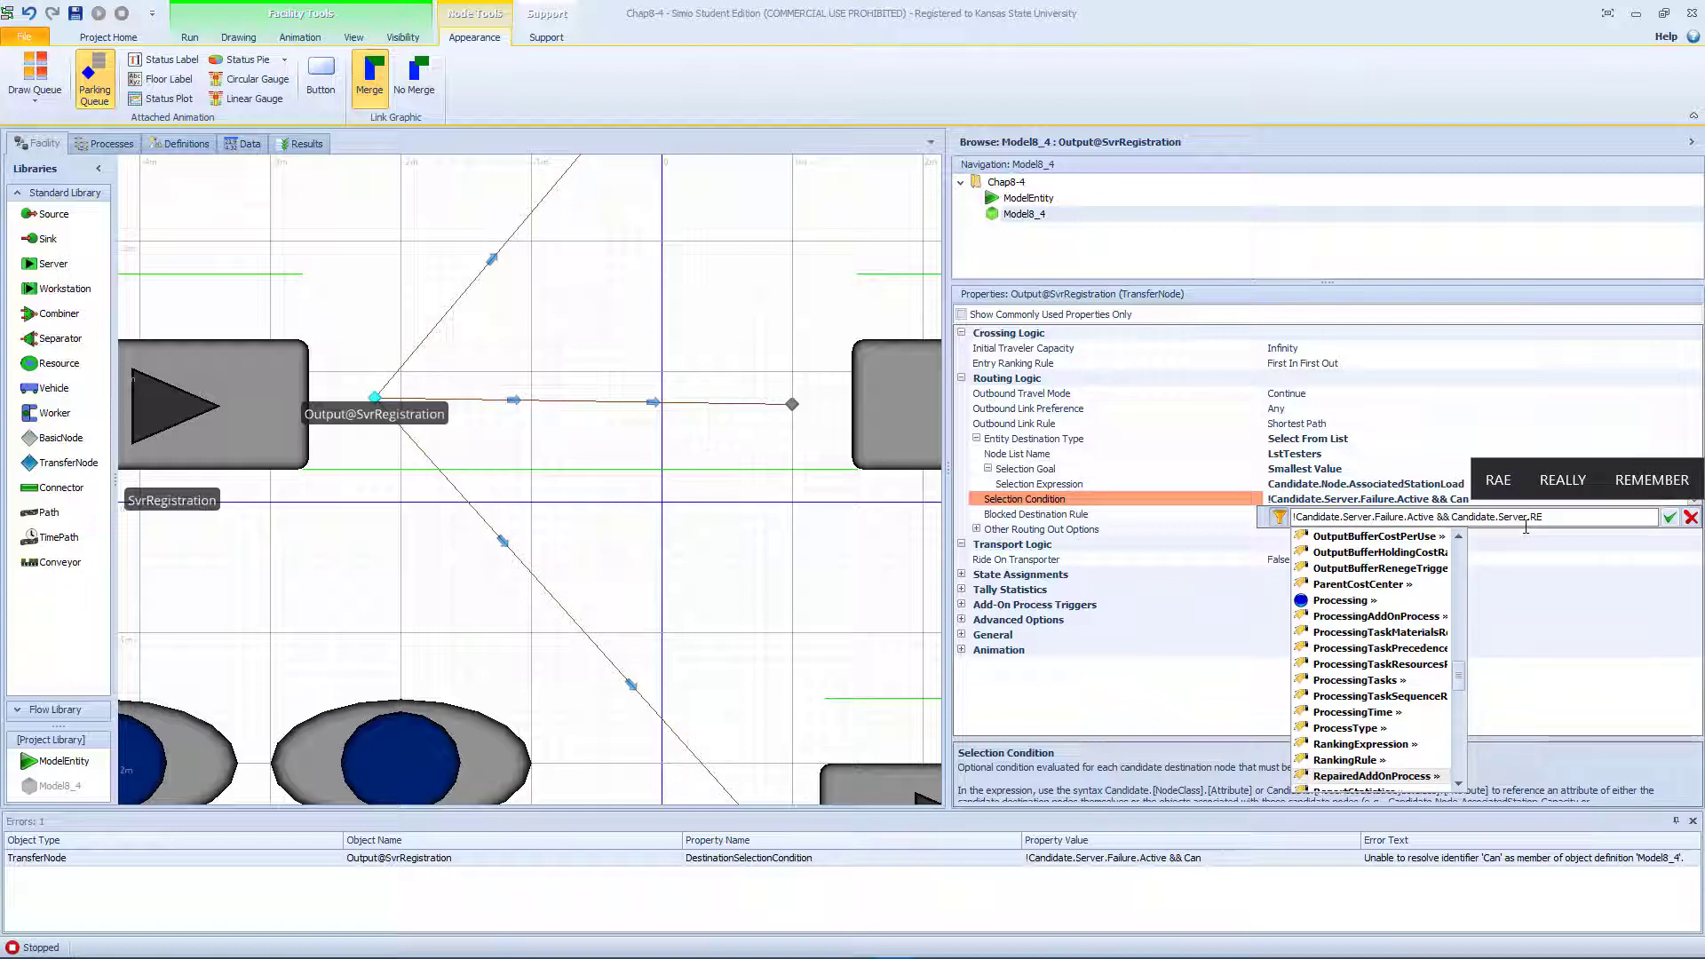
key("BackSpace")
type("e")
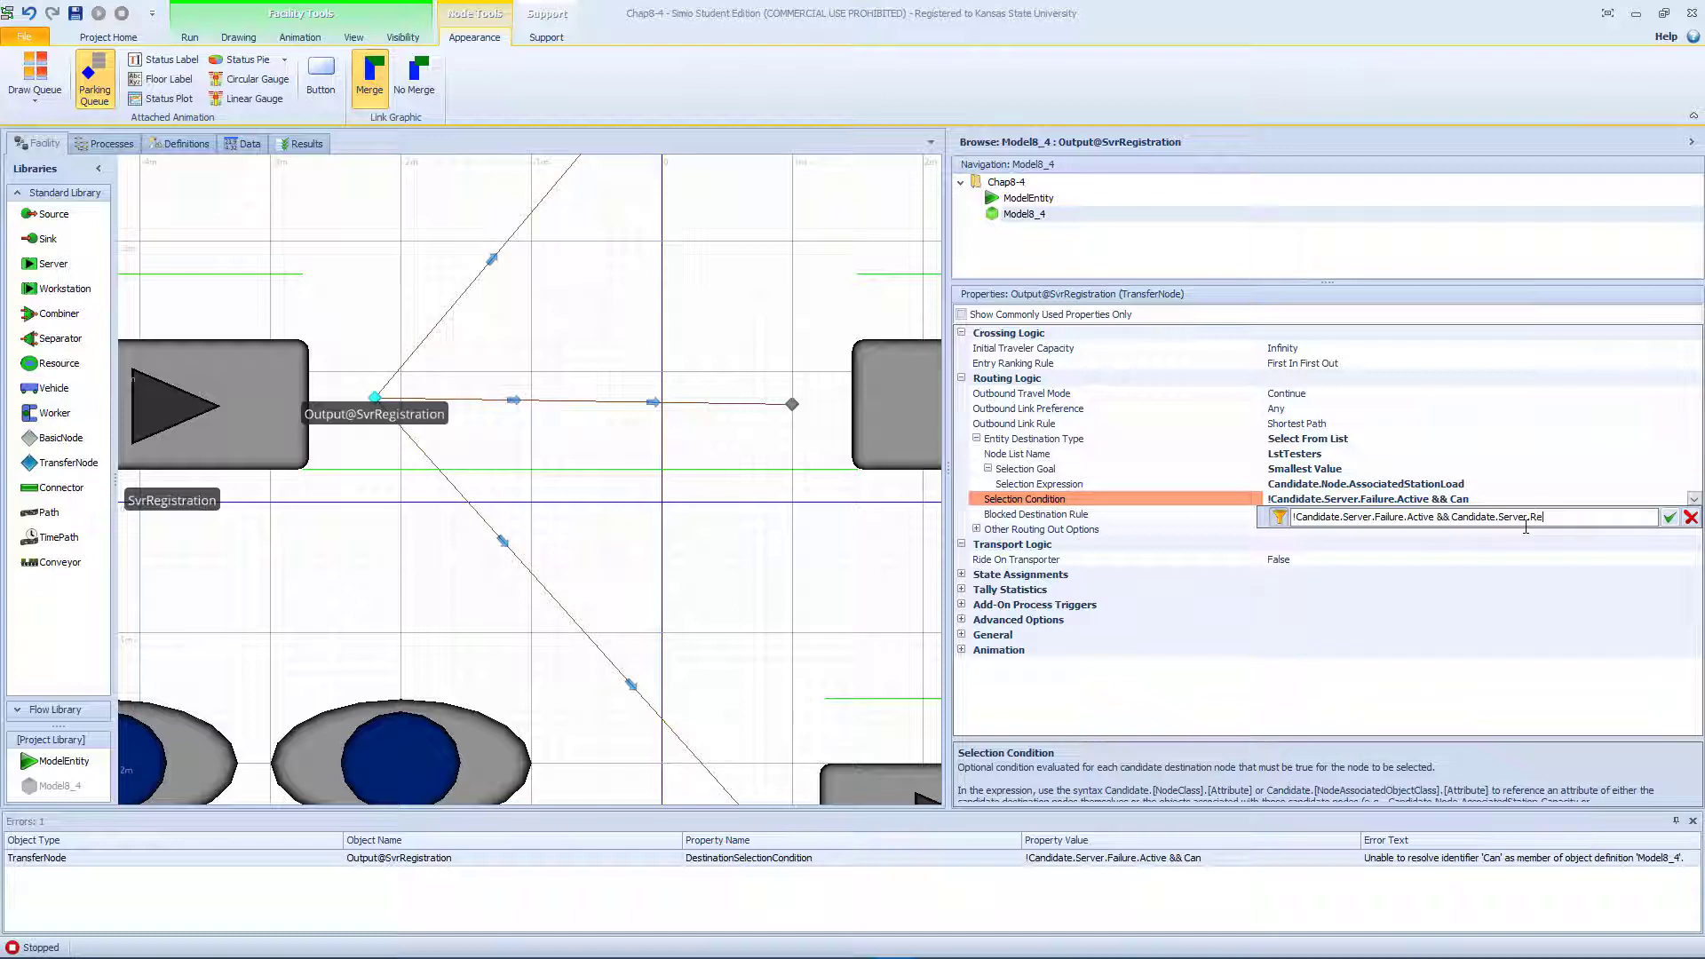
type("sou")
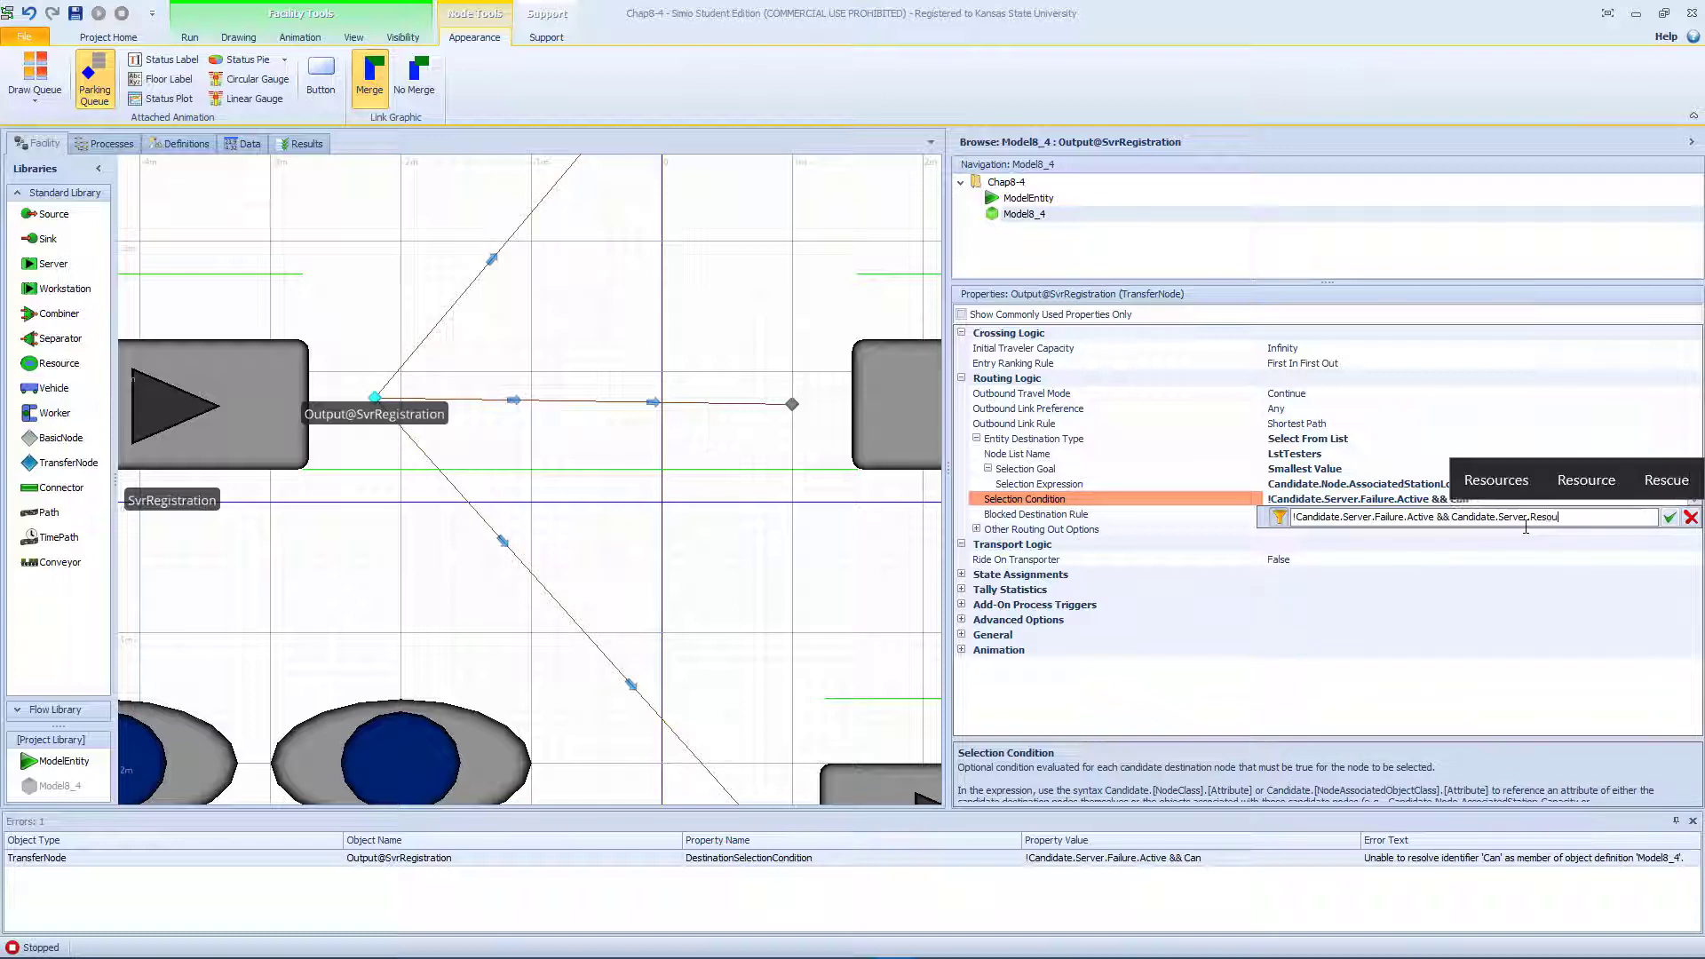
type("rce")
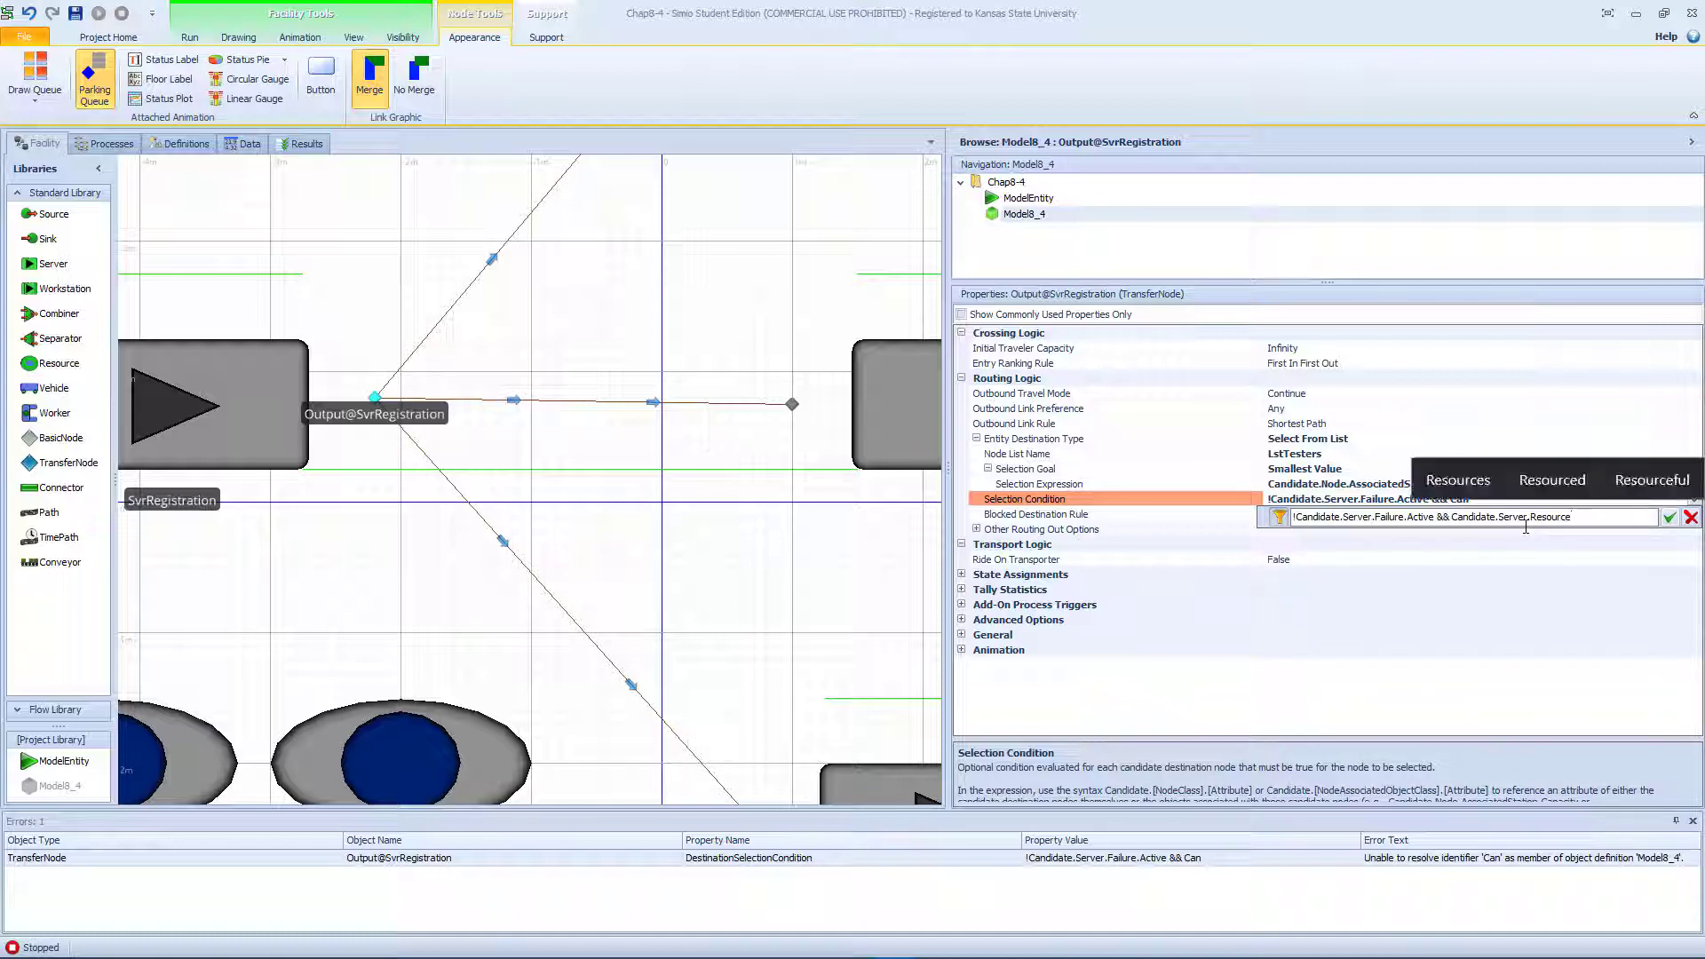
type("Stat")
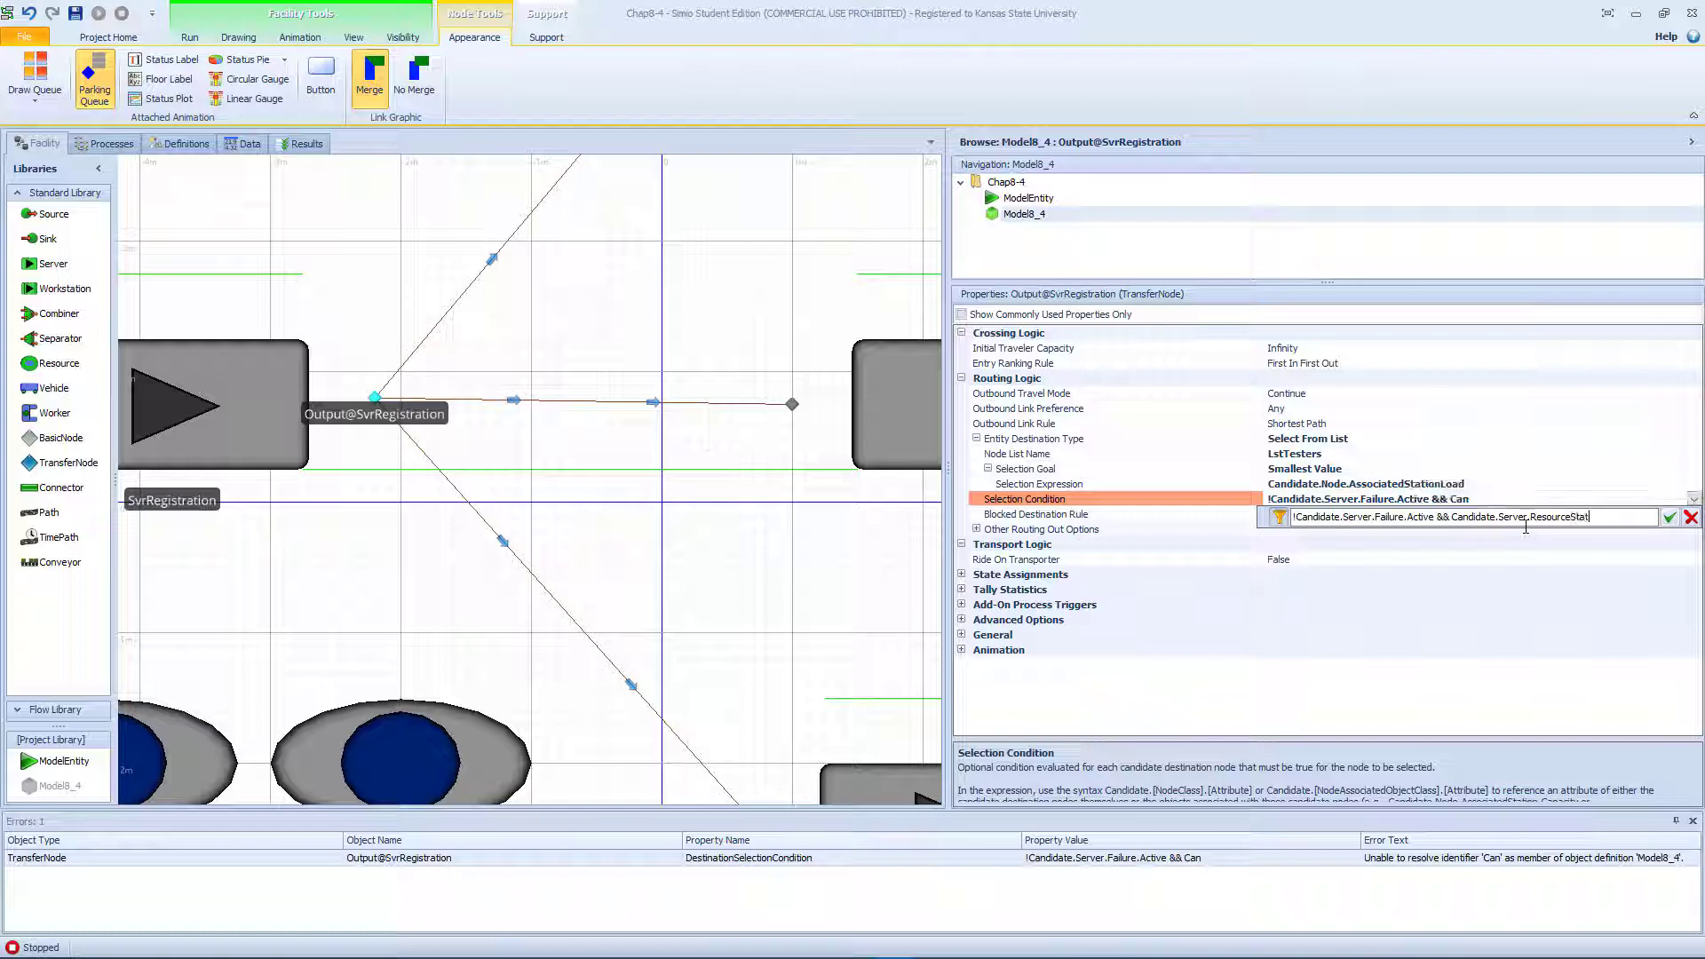
type("e != 1")
left_click(1670, 517)
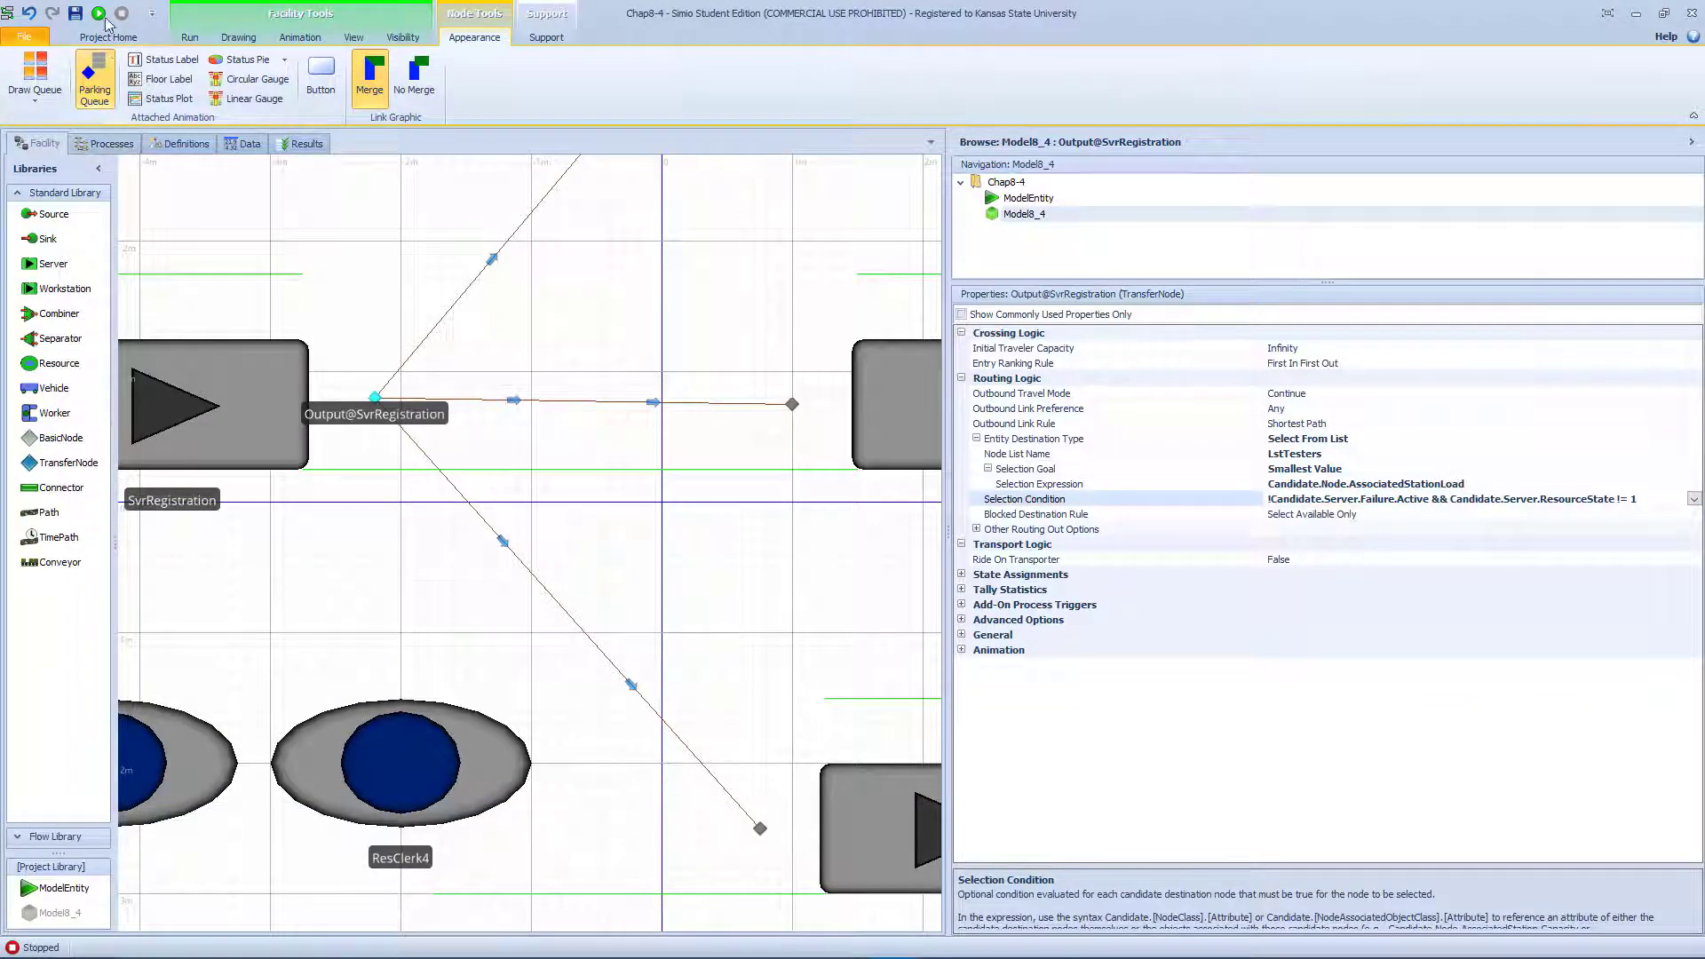
- Run the model and examine how applicants leave SvrRegistration for the three test servers
key("F5")
scroll(604, 301, "down", 4)
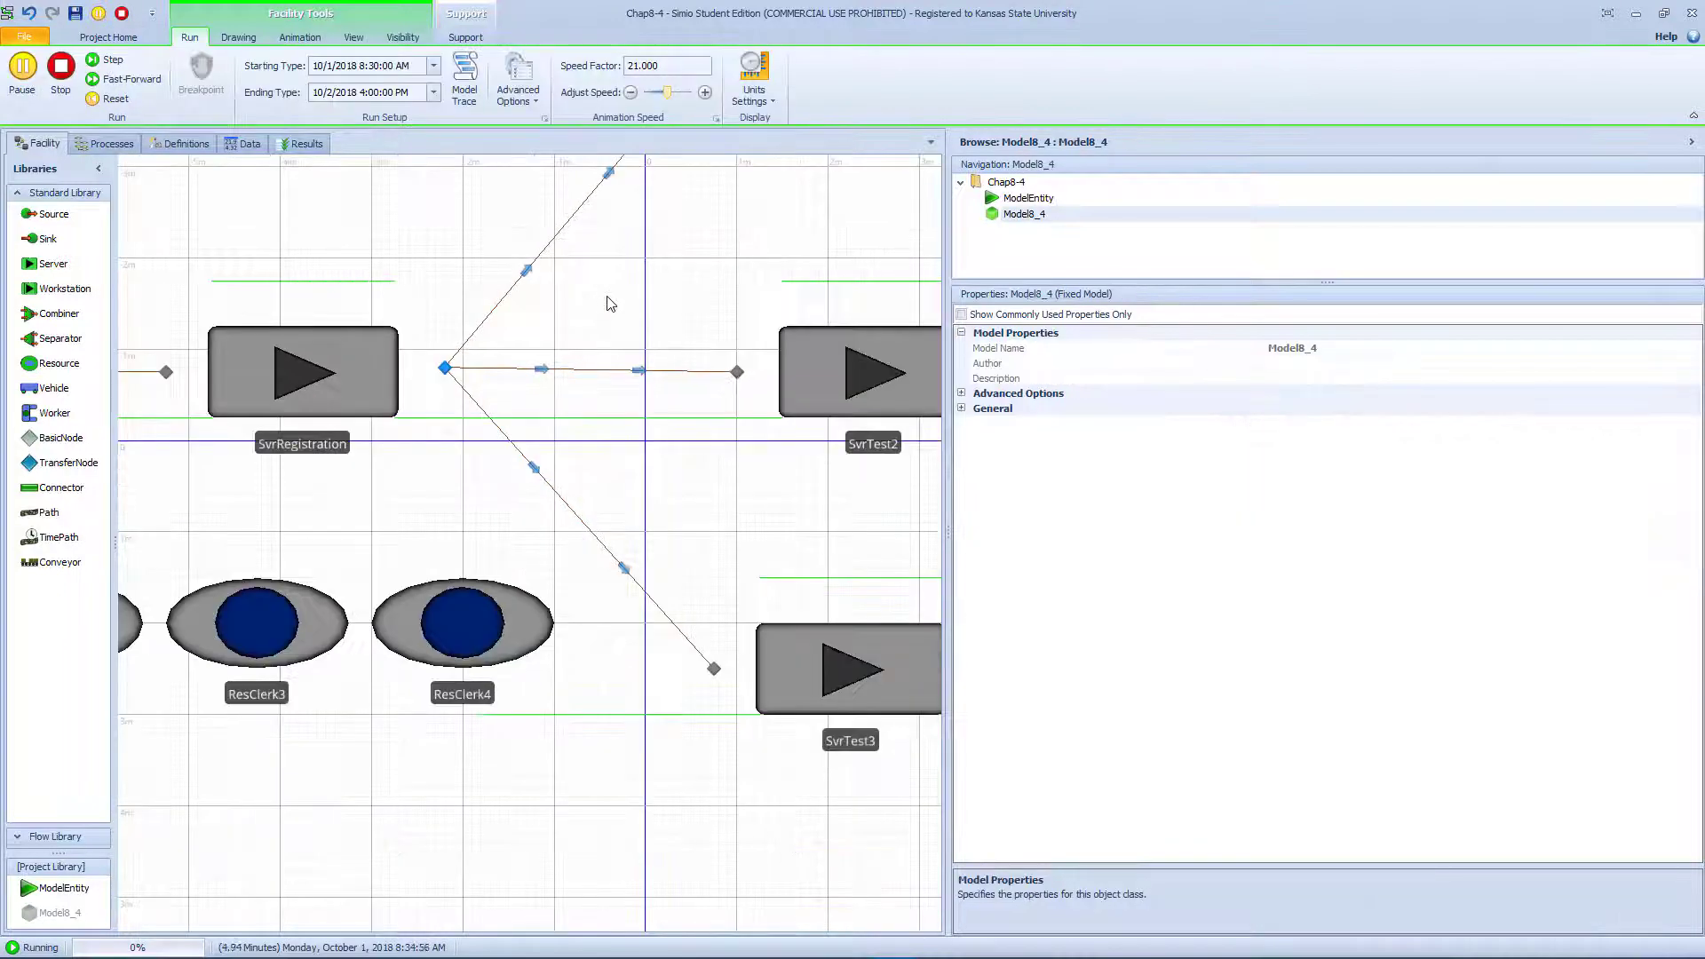
left_click_drag(504, 254, 448, 394)
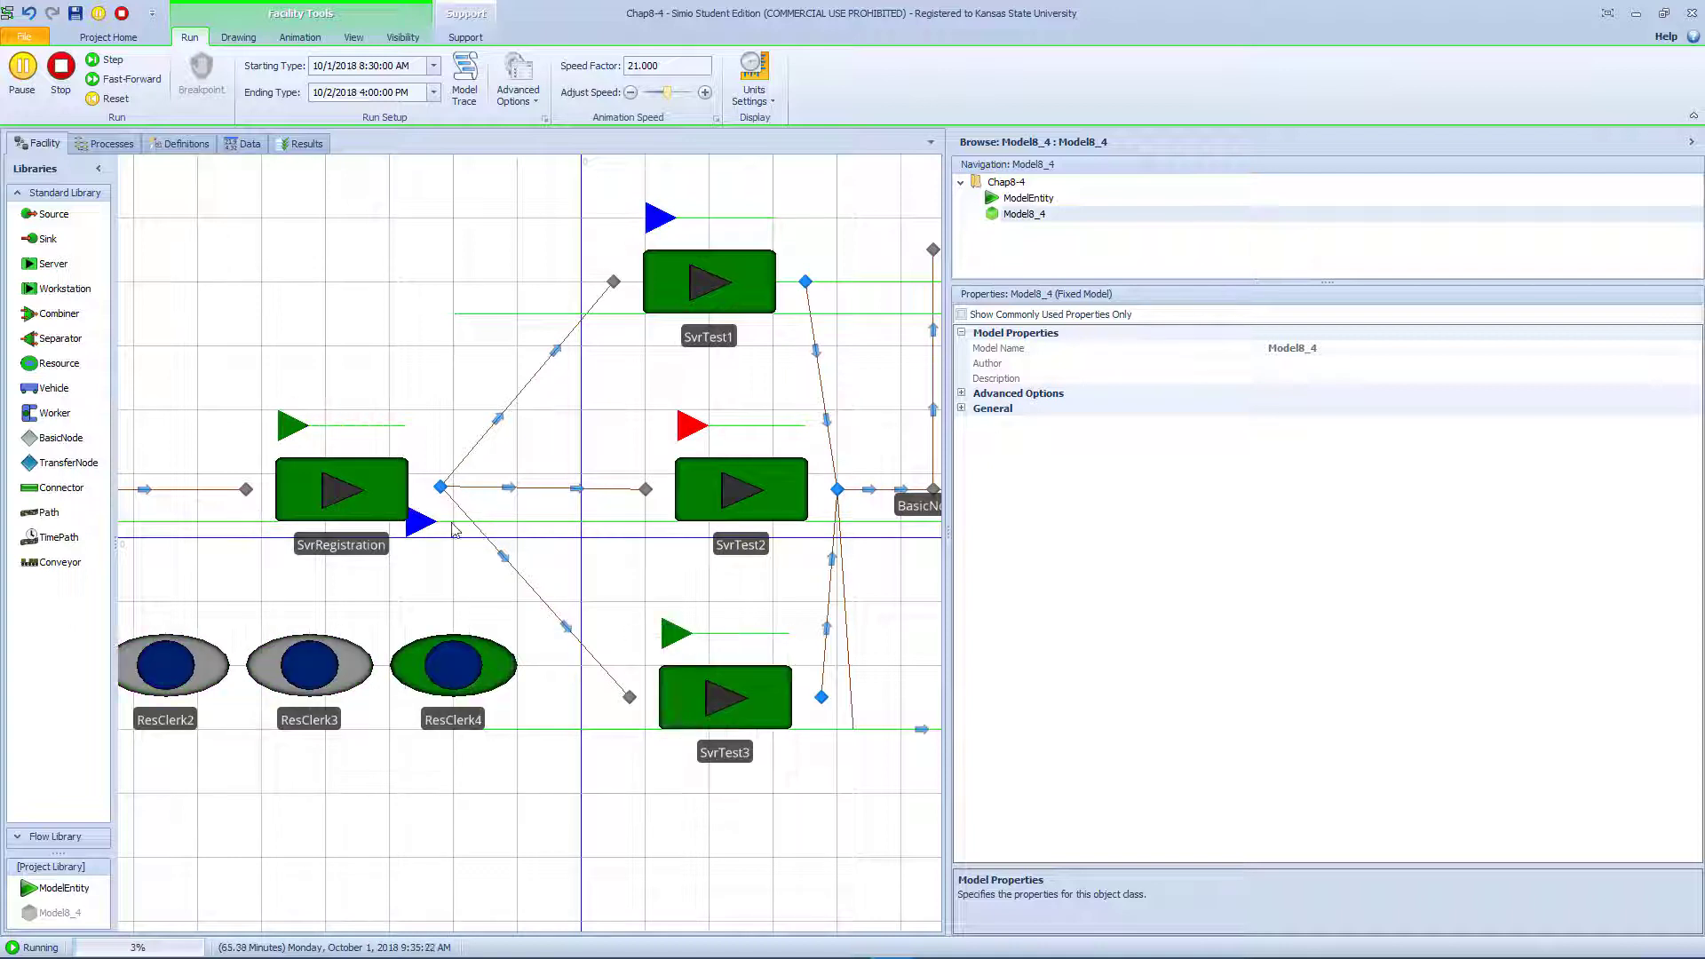
- Angle SvrRegistration's output buffer queue by moving its far end down between SvrTest2 and SvrTest3
left_click(437, 522)
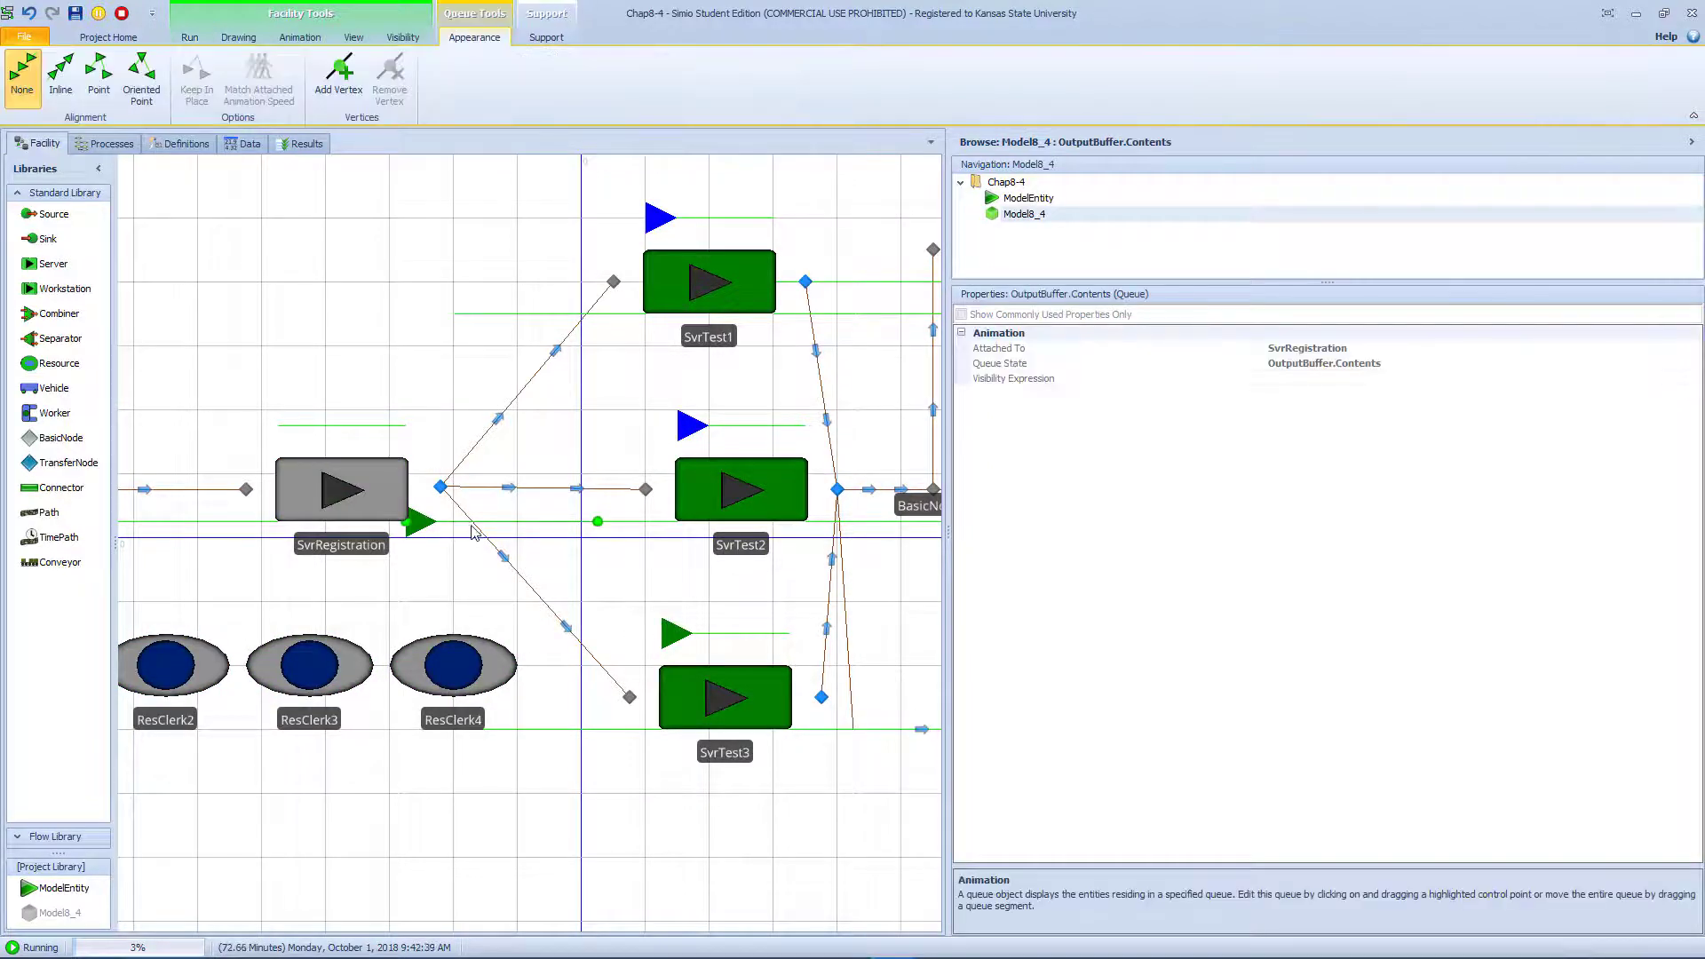
left_click_drag(598, 522, 589, 585)
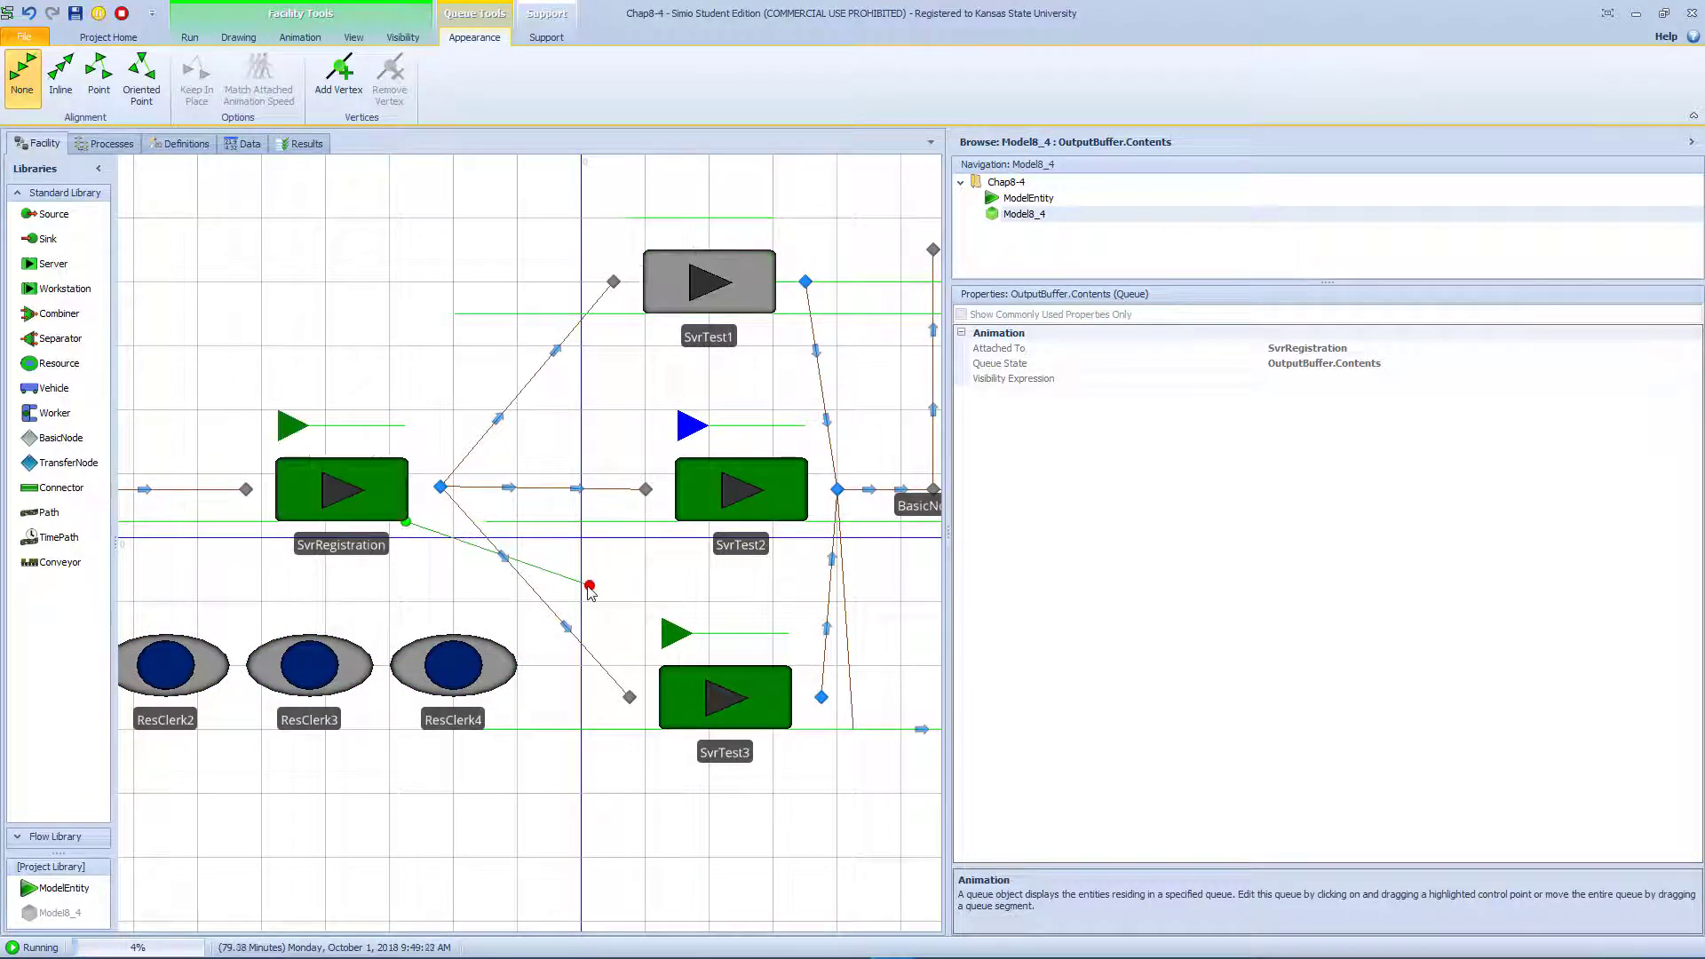